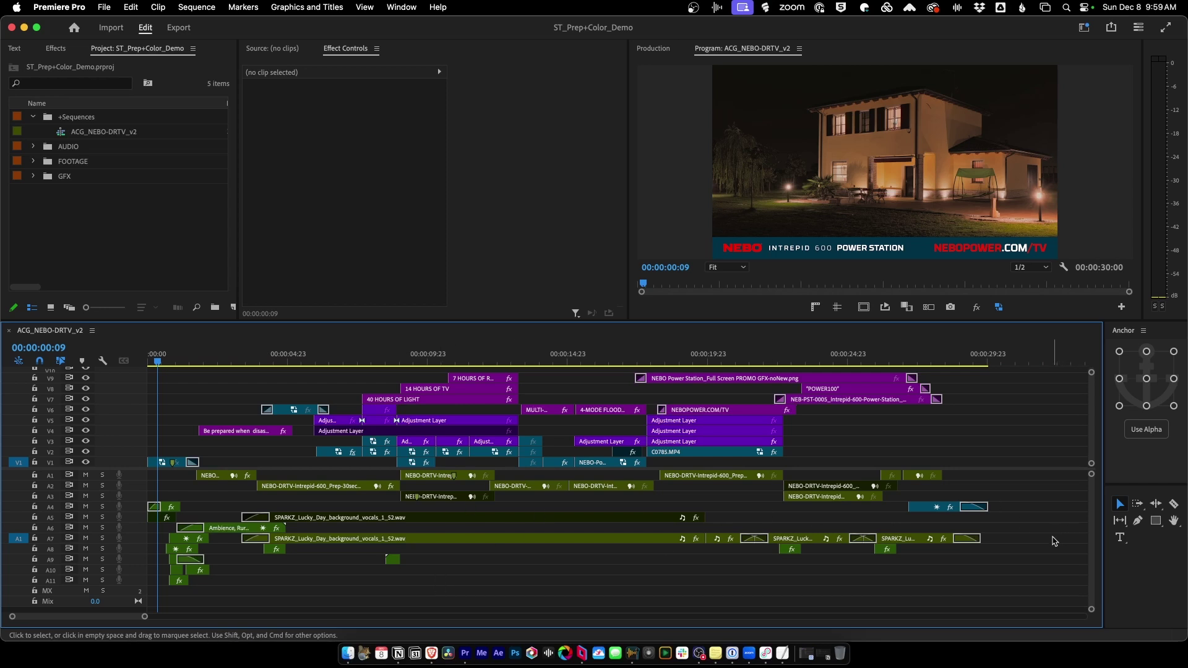
Set up a media export of the ACG_NEBO-DRTV_v2 sequence with the H264 - Adaptive (1080p) preset and review its video and bitrate settings.
{"action": "left_click", "coordinate": [127, 219]}
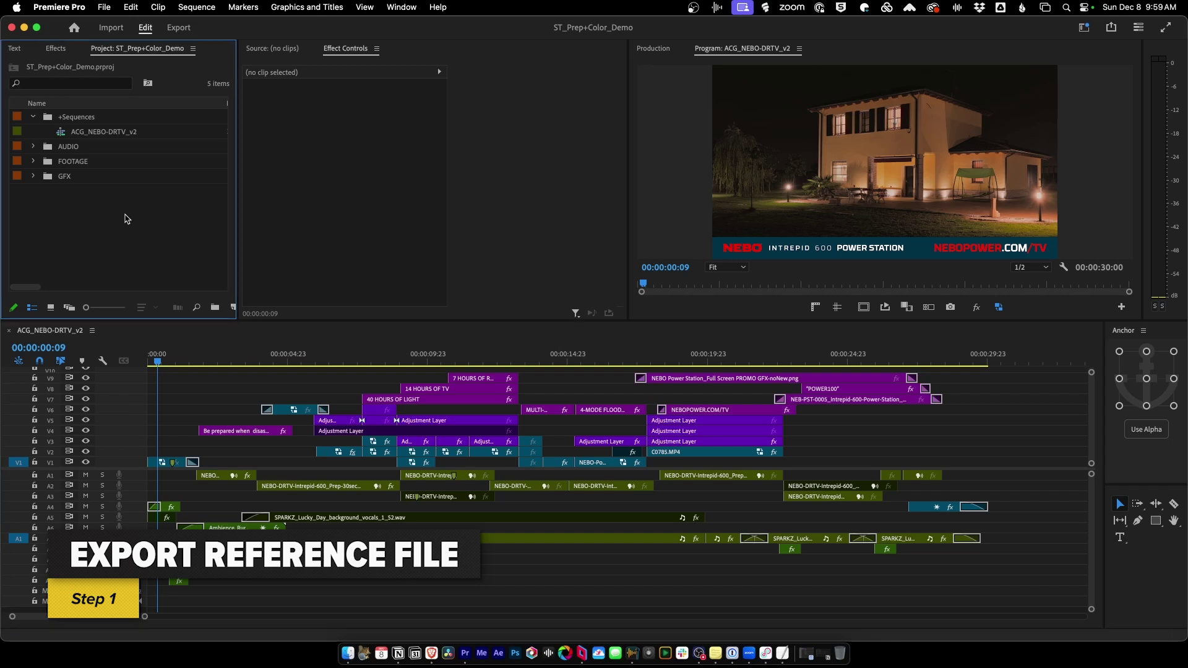
{"action": "left_click", "coordinate": [63, 138]}
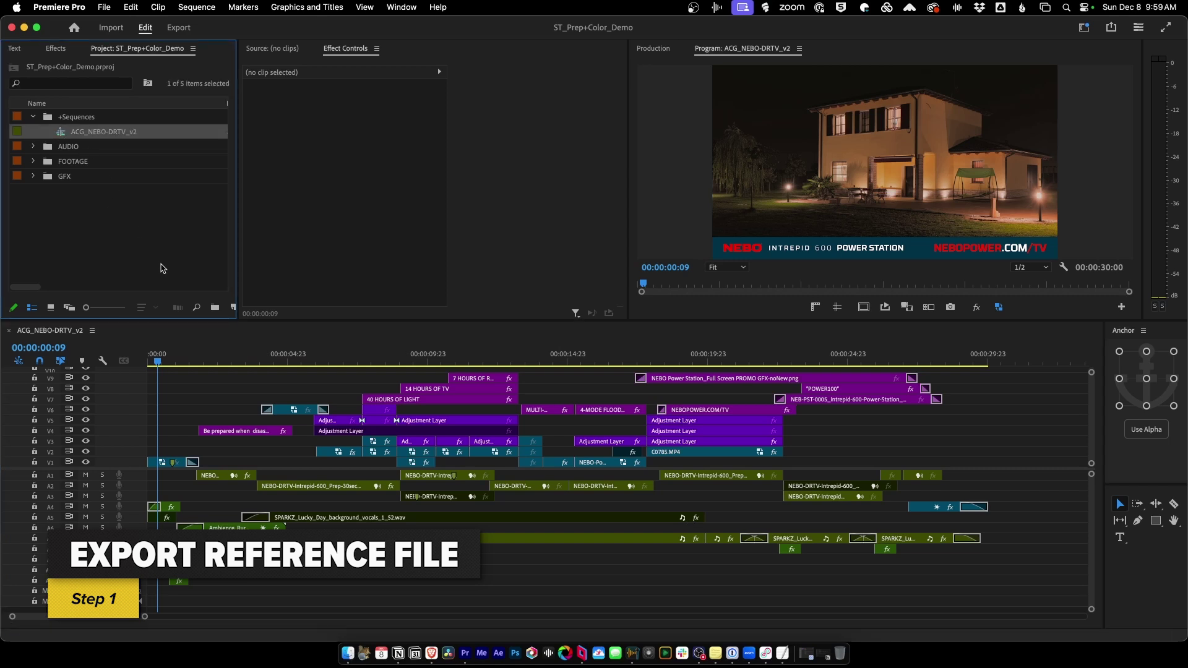
{"action": "key", "text": "super+m"}
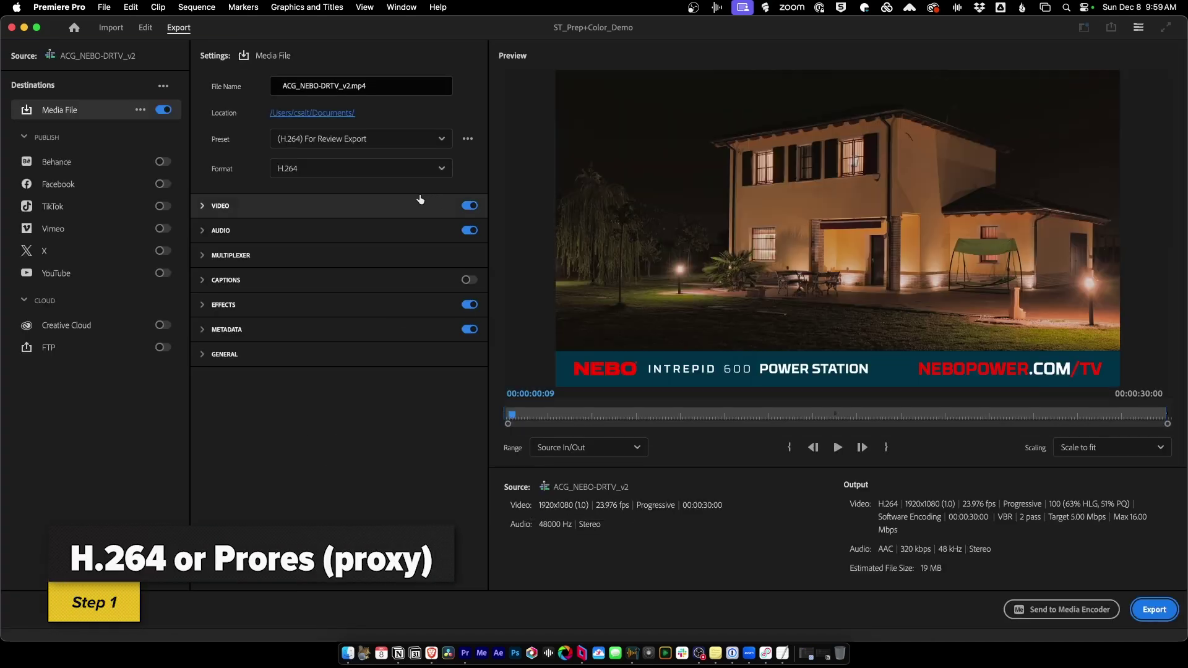
{"action": "left_click", "coordinate": [402, 146]}
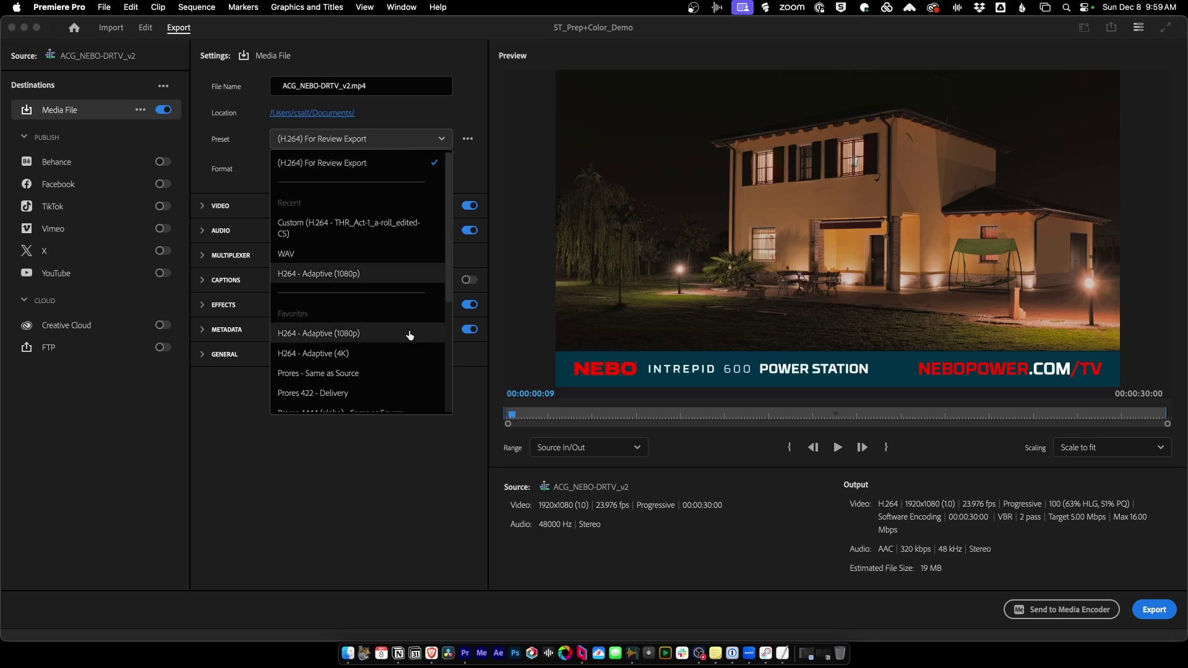
{"action": "left_click", "coordinate": [344, 334]}
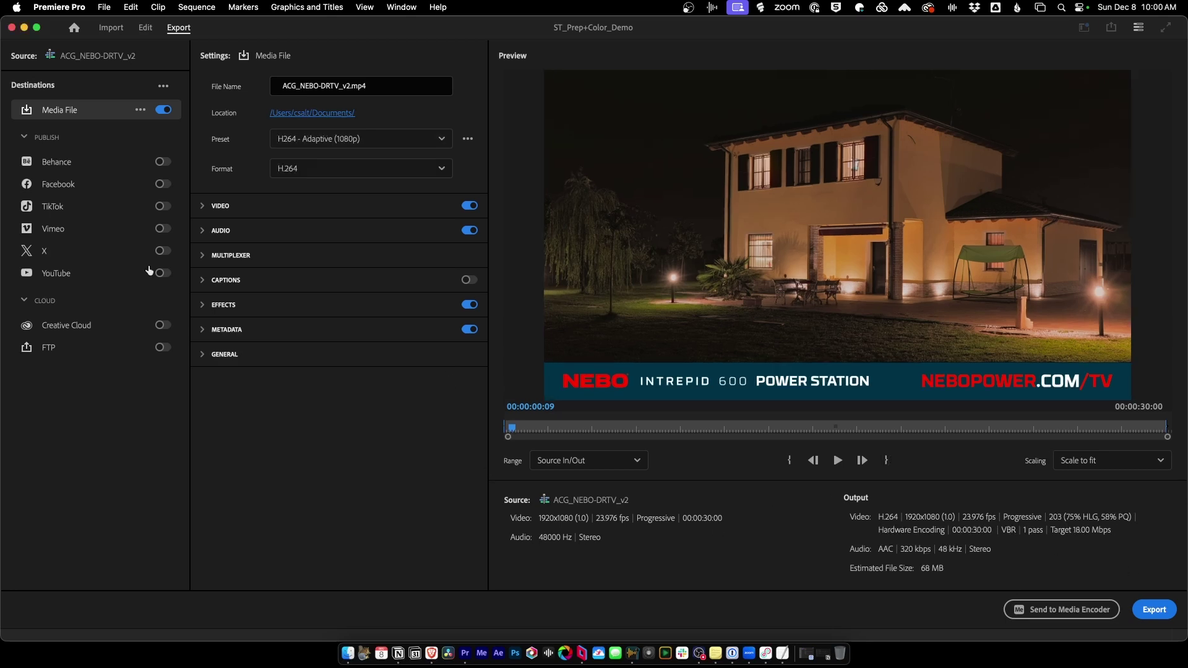
{"action": "left_click", "coordinate": [202, 208]}
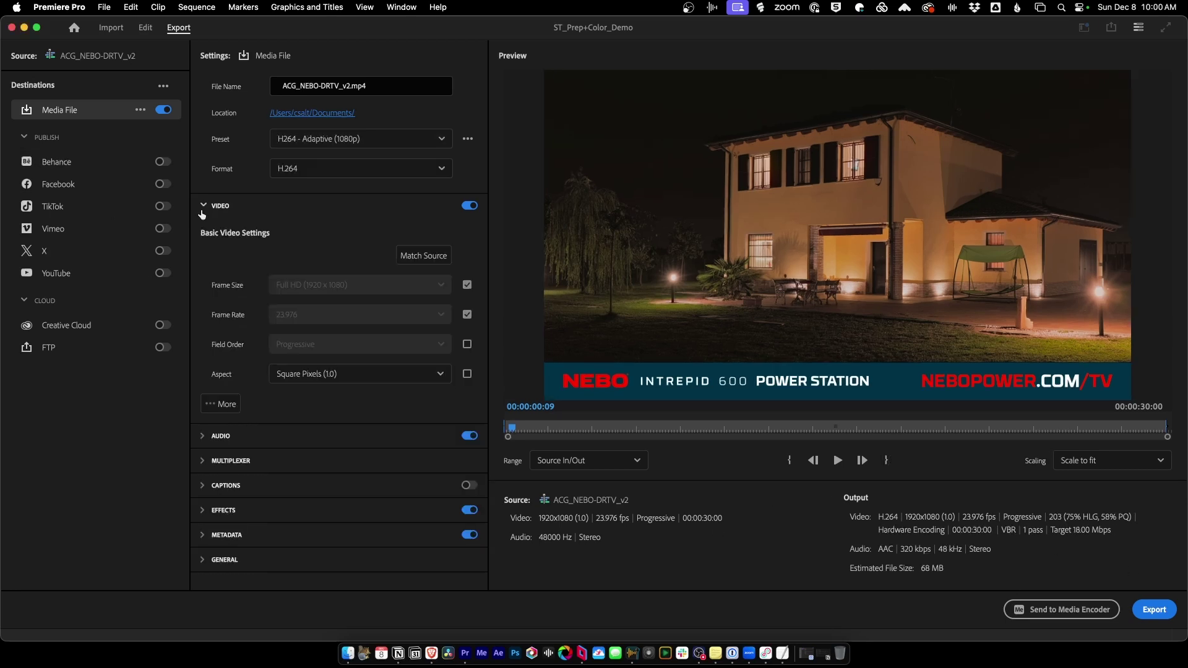
{"action": "left_click", "coordinate": [221, 404]}
{"action": "scroll", "coordinate": [471, 372], "scroll_direction": "down", "scroll_amount": 15}
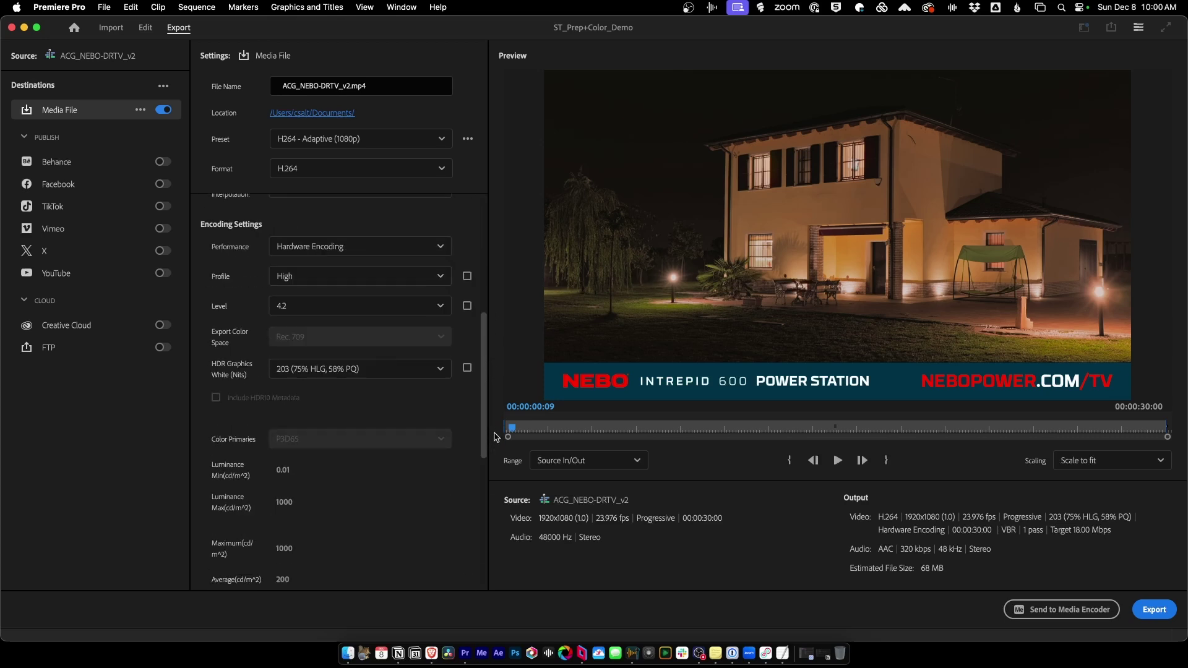
{"action": "left_click", "coordinate": [452, 416]}
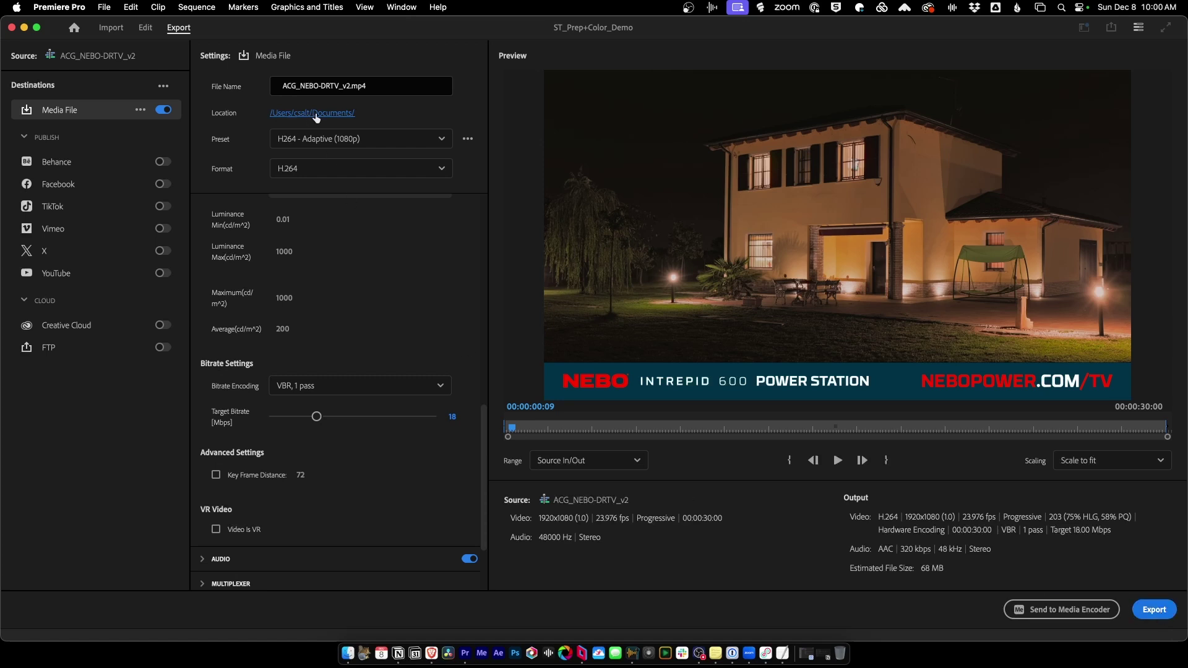
Name the export ACG_NEBO-DRTV_v2-REF, save it to the 00_EXPORTS folder and export the reference file.
{"action": "left_click", "coordinate": [205, 147]}
{"action": "left_click", "coordinate": [226, 131]}
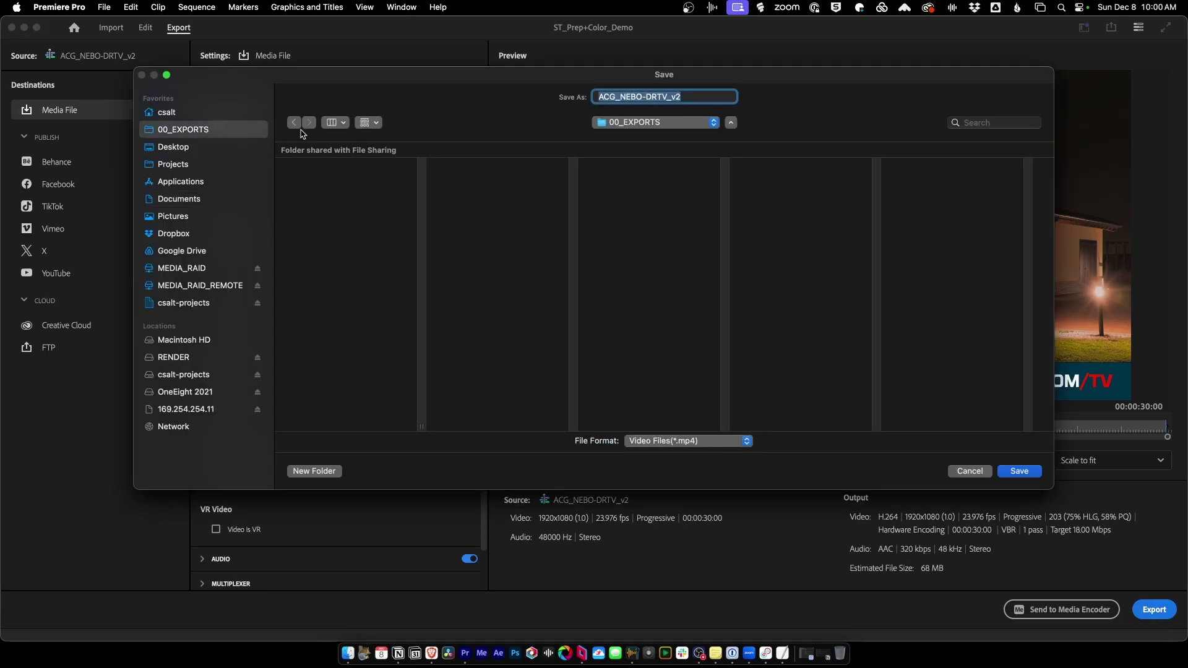
{"action": "left_click", "coordinate": [714, 96]}
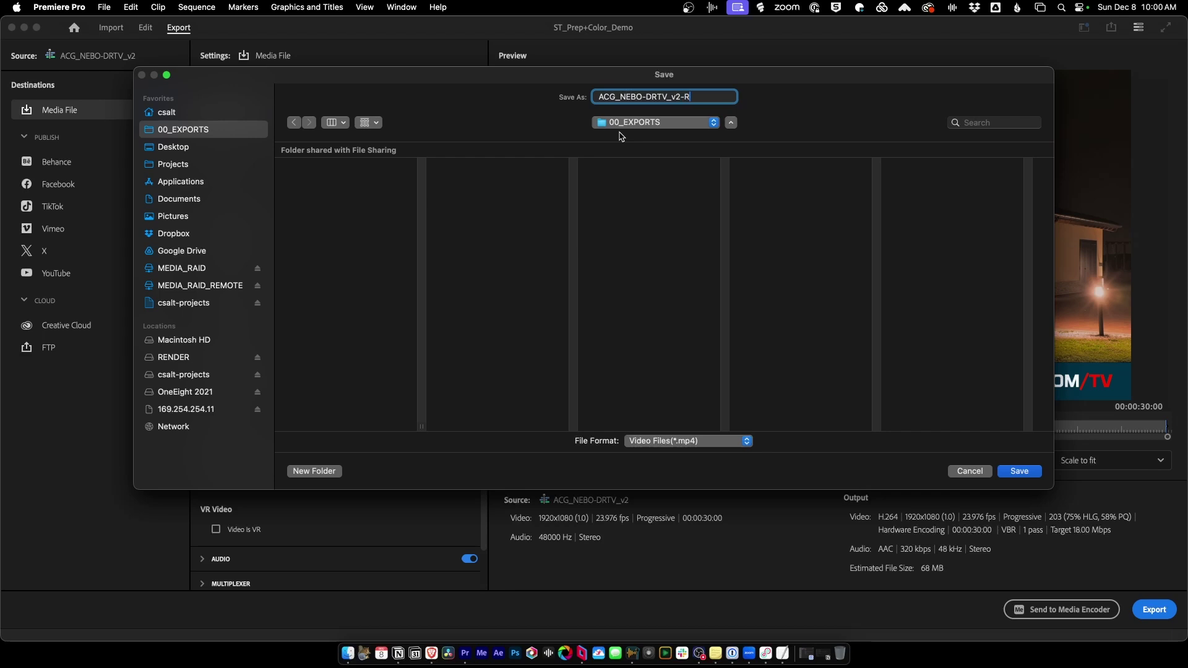
{"action": "left_click", "coordinate": [1019, 471]}
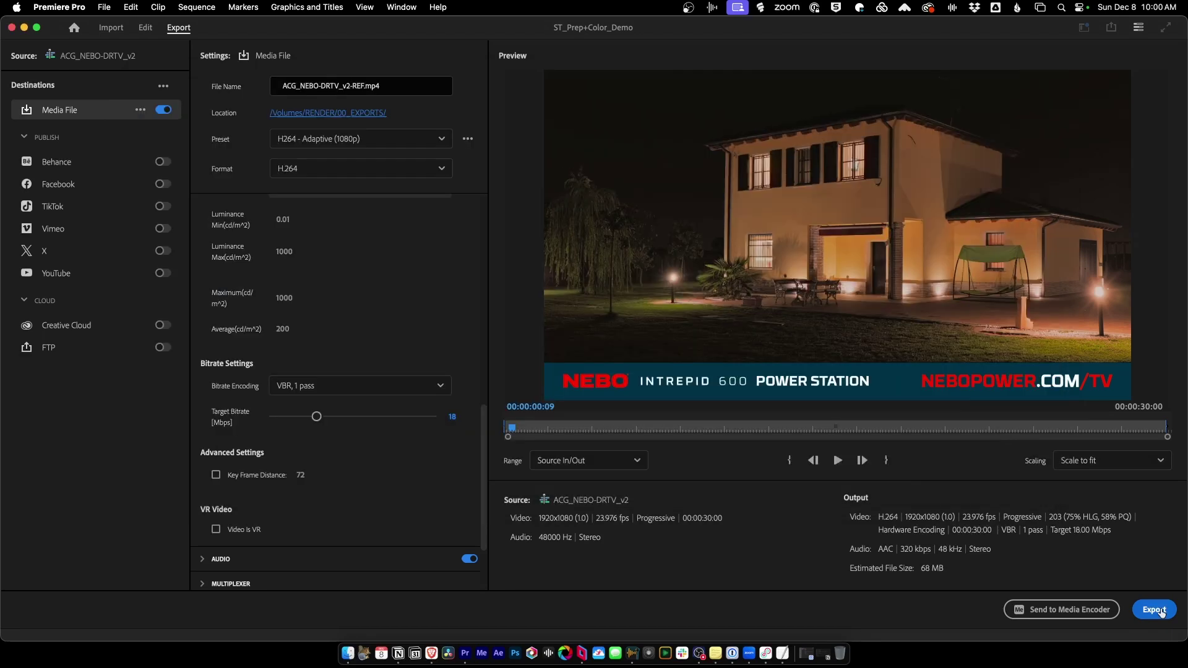
{"action": "left_click", "coordinate": [1154, 610]}
{"action": "left_click", "coordinate": [1177, 559]}
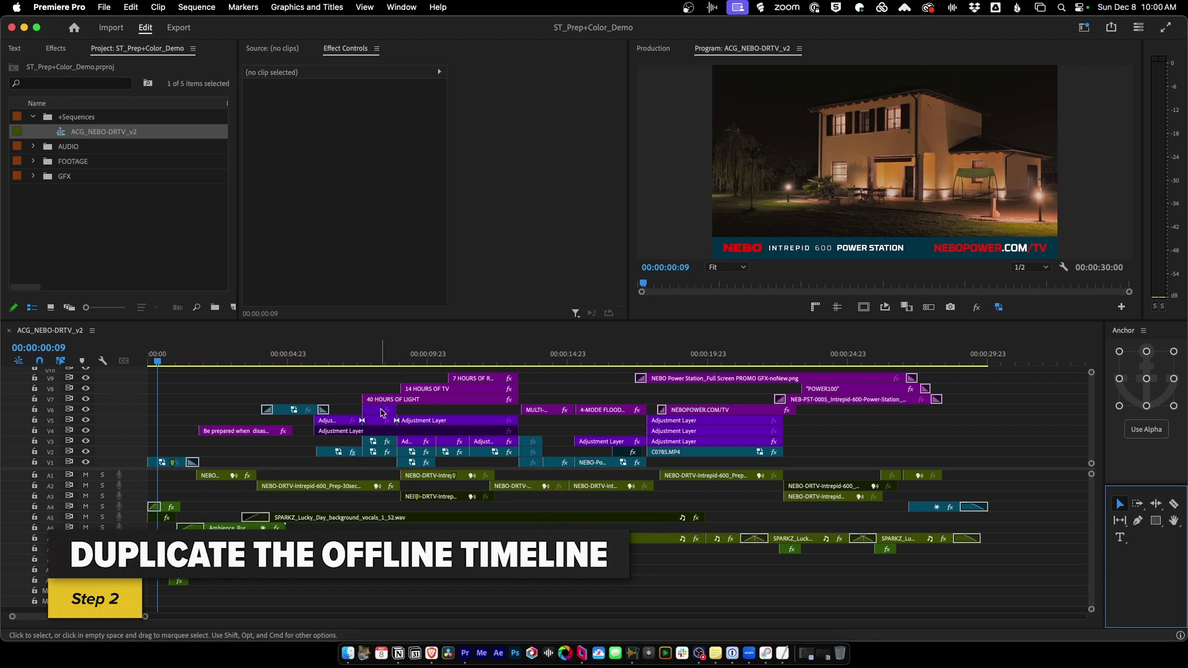
Duplicate the ACG_NEBO-DRTV_v2 sequence and rename the copy ACG_NEBO-DRTV_v2-PREP.
{"action": "left_click", "coordinate": [125, 221]}
{"action": "key", "text": "super+shift+slash"}
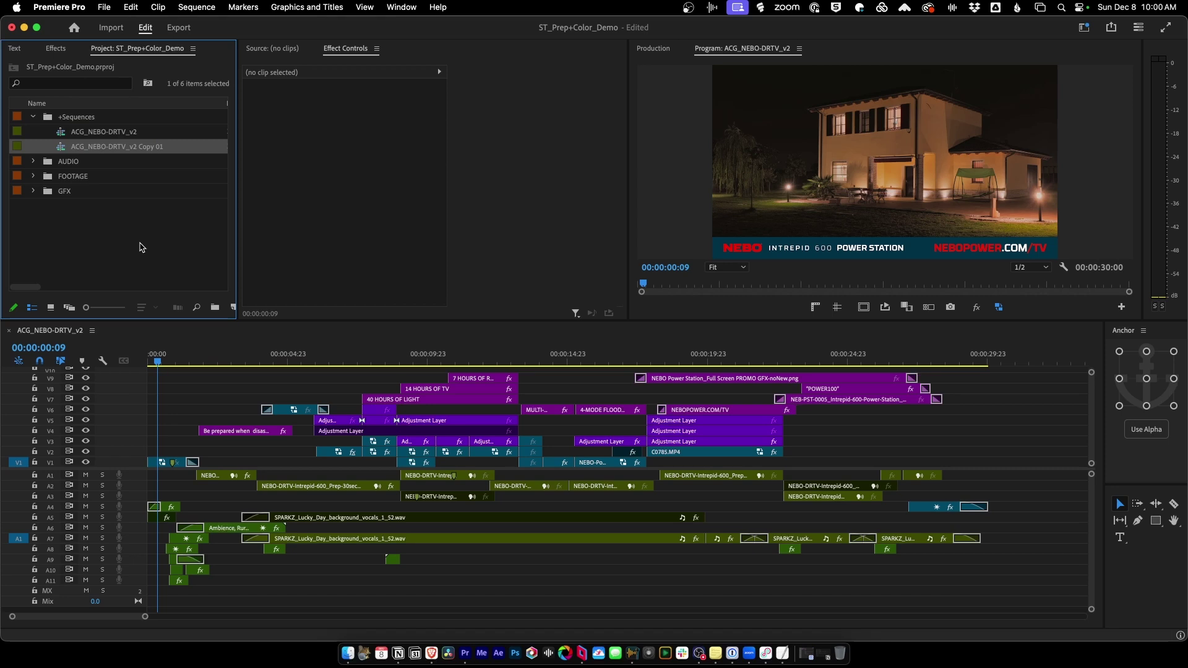
{"action": "key", "text": "Return"}
{"action": "key", "text": "Right"}
{"action": "key", "text": "BackSpace"}
{"action": "key", "text": "BackSpace"}
{"action": "key", "text": "BackSpace"}
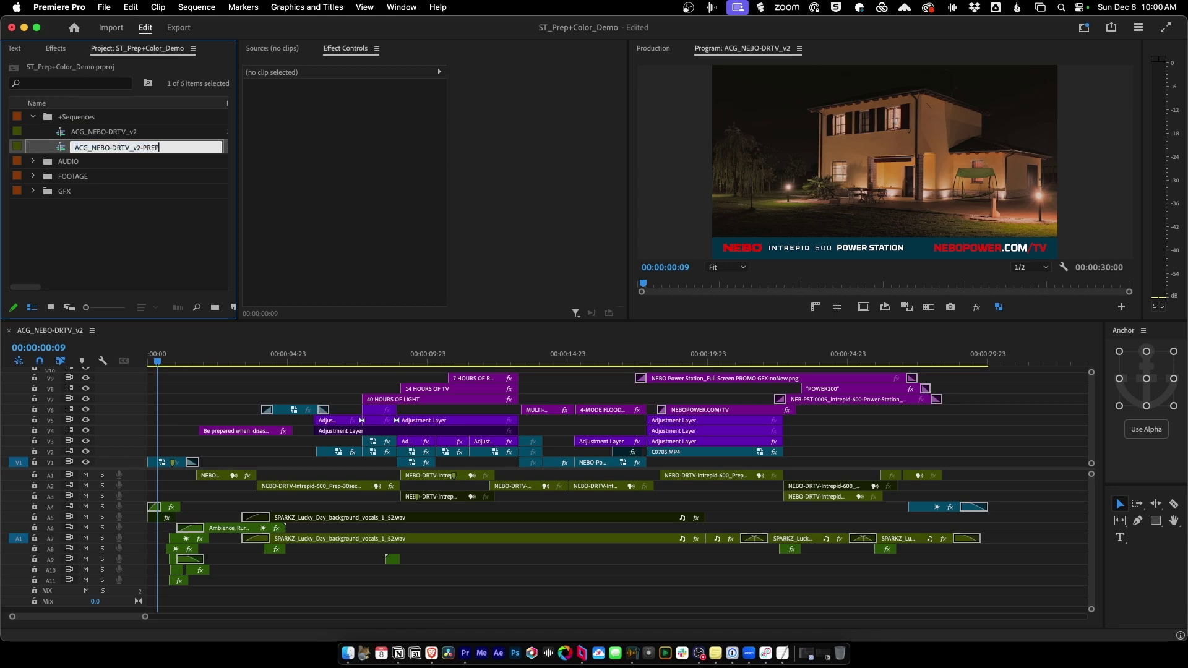
{"action": "type", "text": "-PREP"}
{"action": "key", "text": "Tab"}
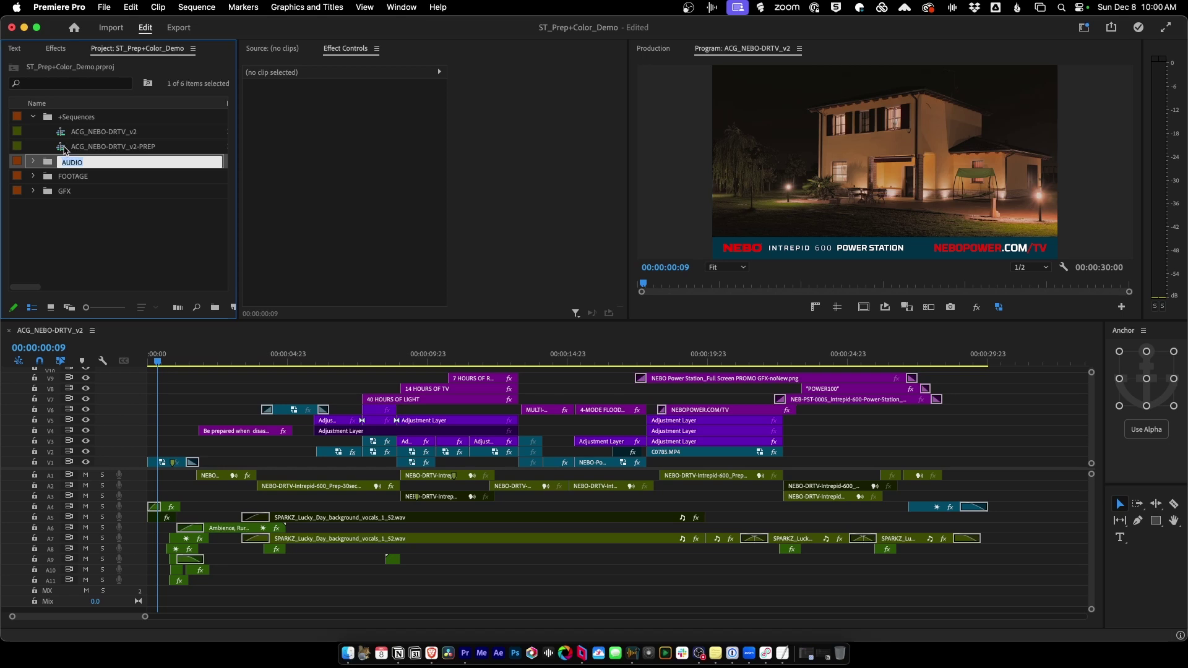
Open the ACG_NEBO-DRTV_v2-PREP sequence and close the original sequence in the timeline.
{"action": "double_click", "coordinate": [66, 149]}
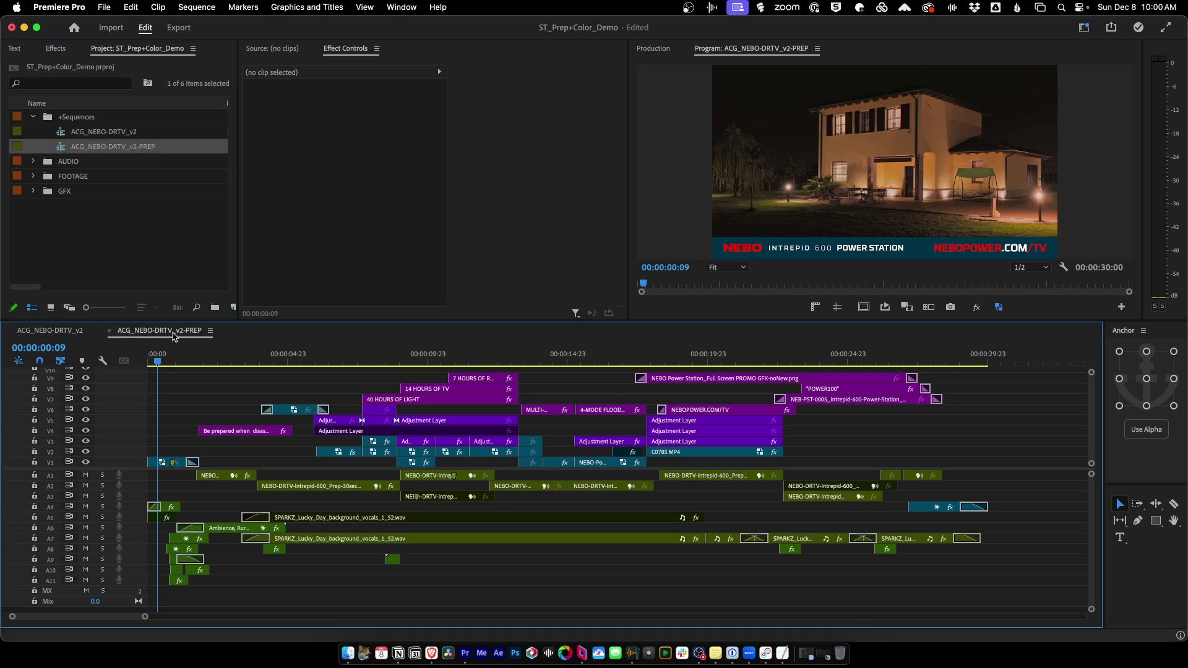
{"action": "left_click", "coordinate": [9, 331]}
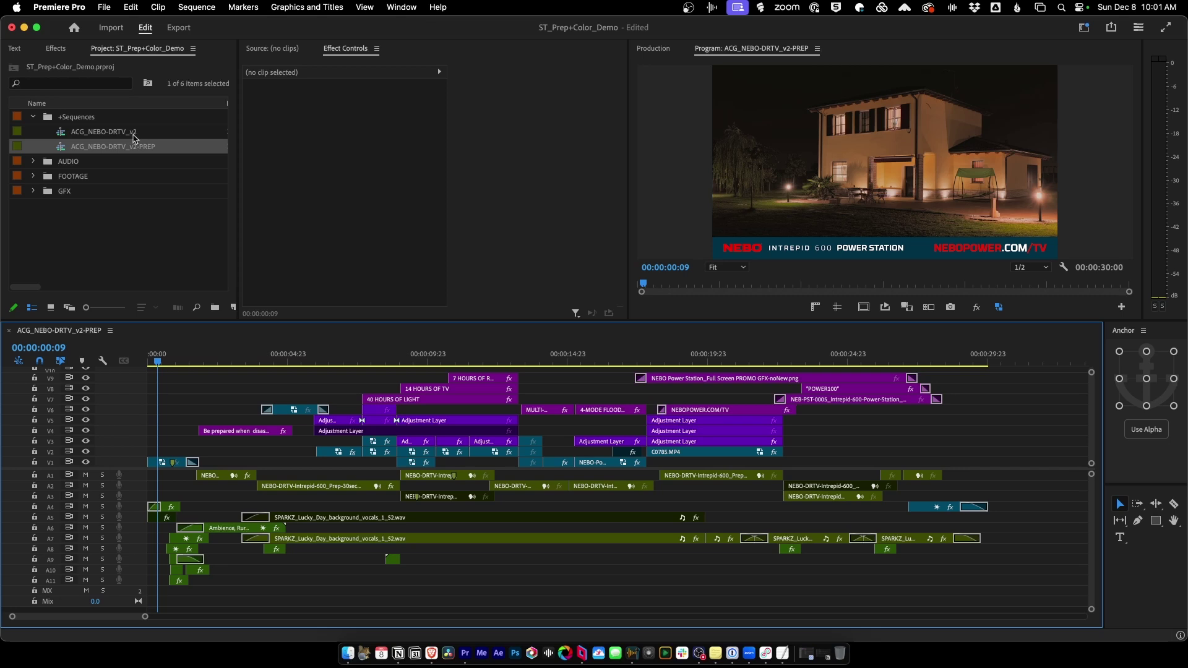
{"action": "left_click", "coordinate": [220, 362]}
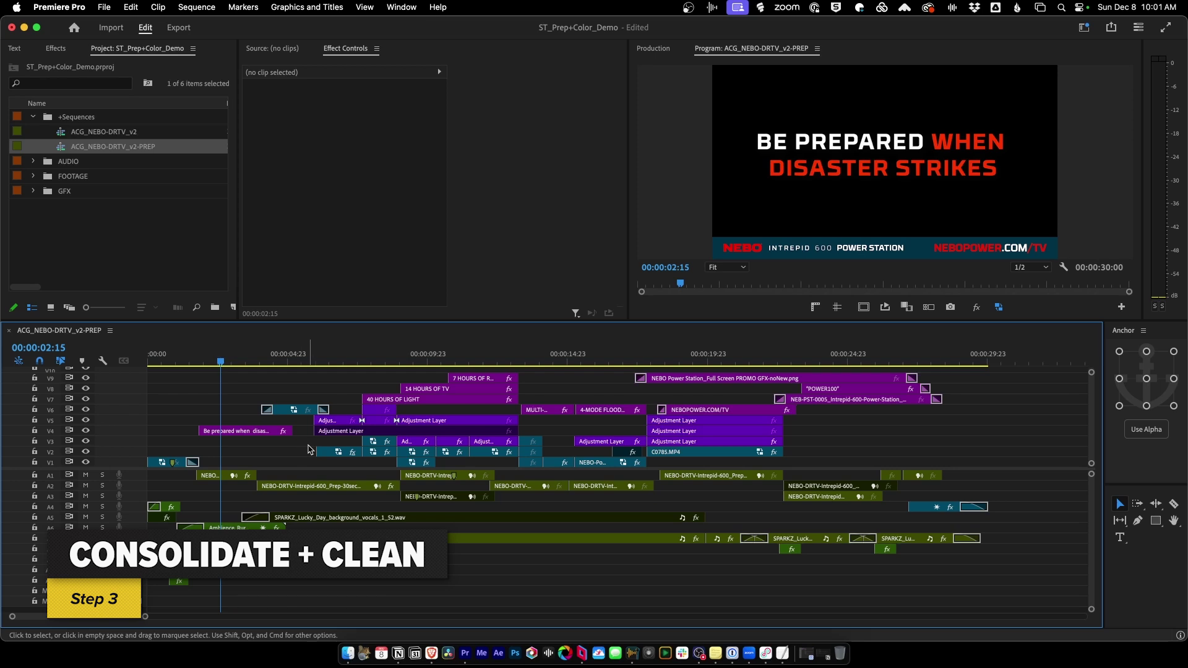
Delete the long disabled adjustment layer on V4 and the short disabled clip on V2.
{"action": "left_click", "coordinate": [328, 434]}
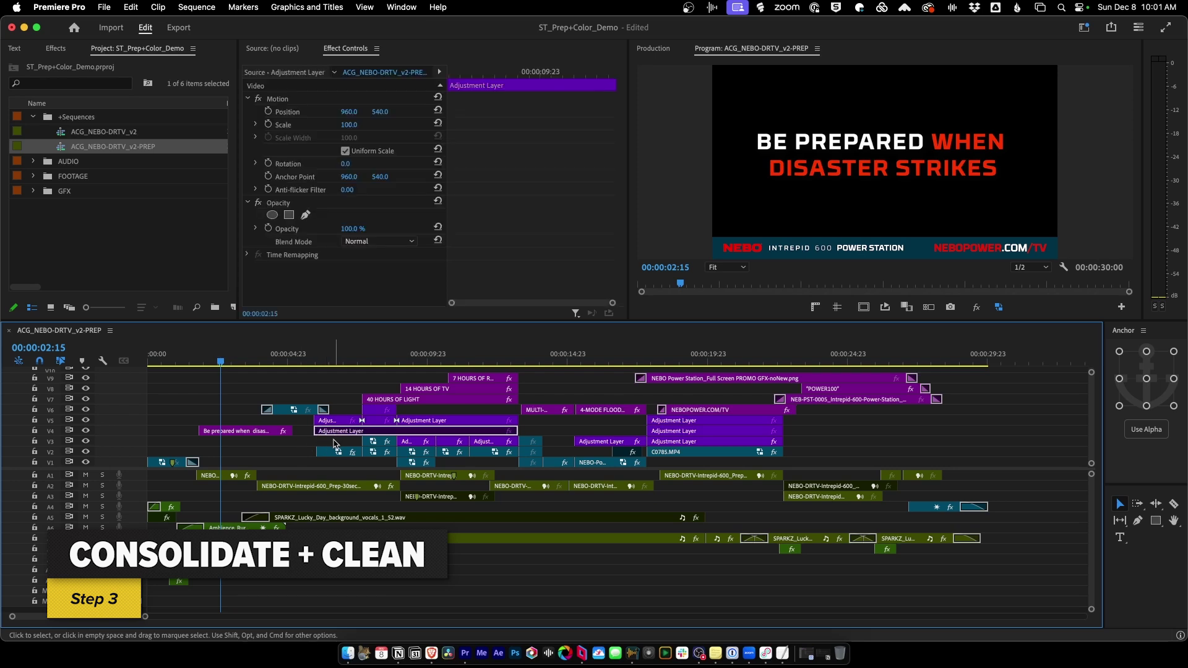
{"action": "left_click", "coordinate": [334, 443]}
{"action": "left_click", "coordinate": [621, 455]}
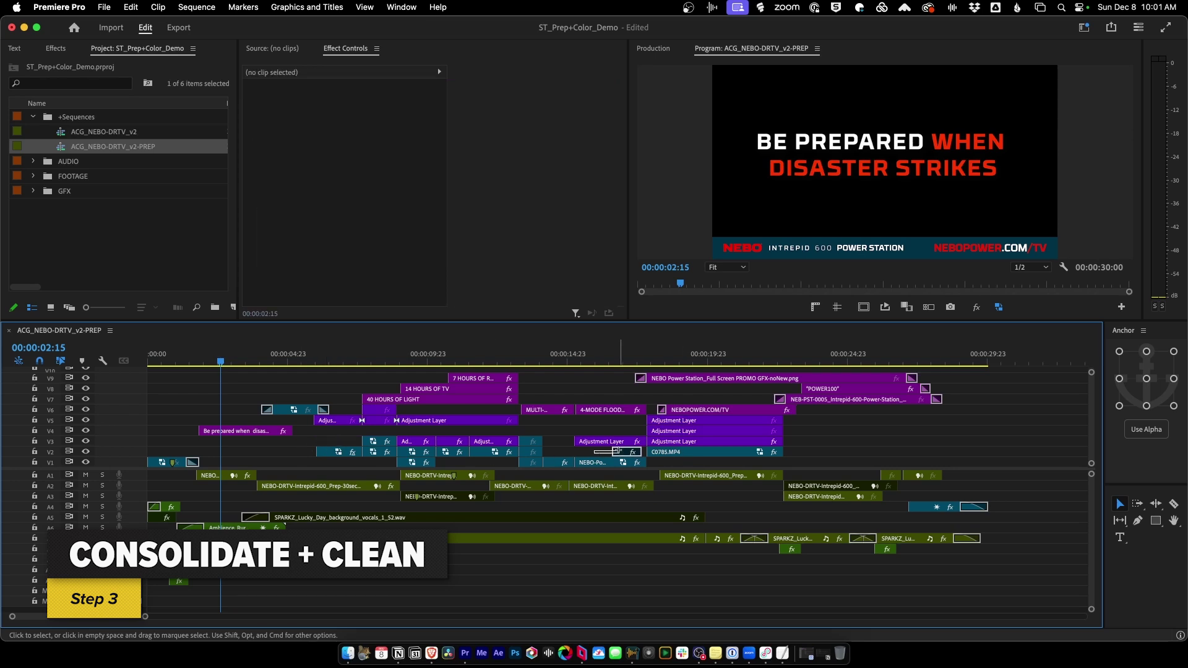
Delete the disabled audio clips on A2, A3 and A5, including the duplicate SPARKZ_Lucky_Day music track.
{"action": "left_click", "coordinate": [626, 477]}
{"action": "left_click_drag", "start_coordinate": [818, 476], "coordinate": [807, 482]}
{"action": "key", "text": "Delete"}
{"action": "left_click", "coordinate": [540, 518]}
{"action": "key", "text": "Delete"}
{"action": "left_click", "coordinate": [435, 498]}
{"action": "key", "text": "Delete"}
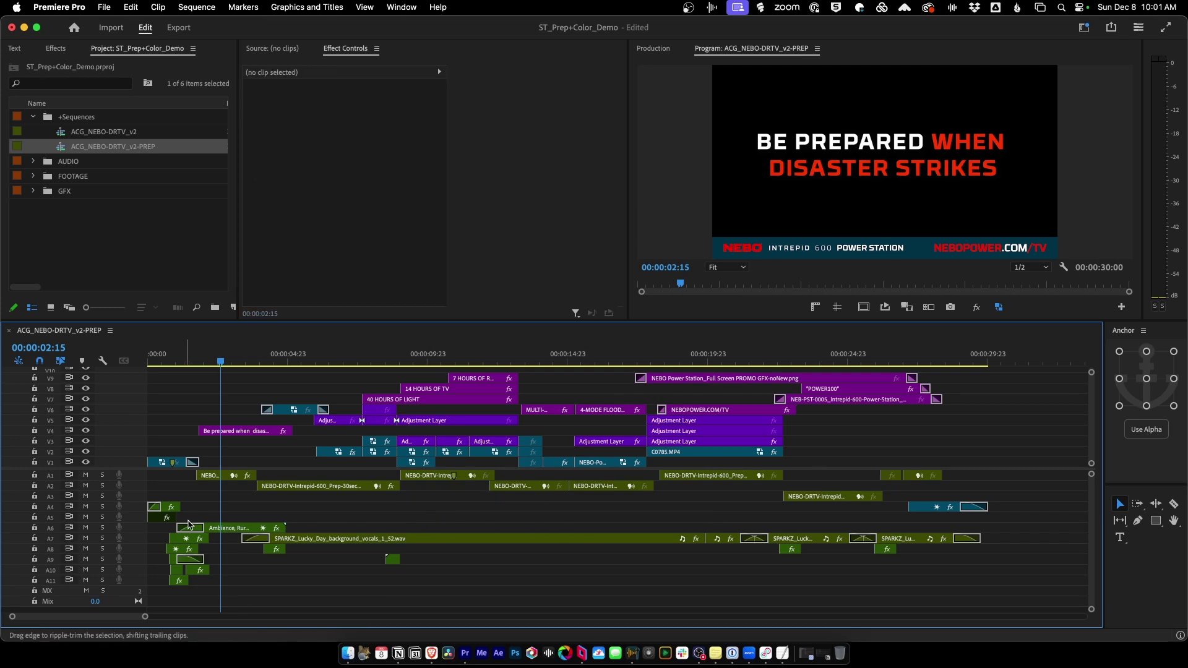
{"action": "left_click", "coordinate": [170, 517]}
{"action": "key", "text": "Delete"}
Examine the Simplify Sequence options and leave without applying them.
{"action": "left_click", "coordinate": [197, 8]}
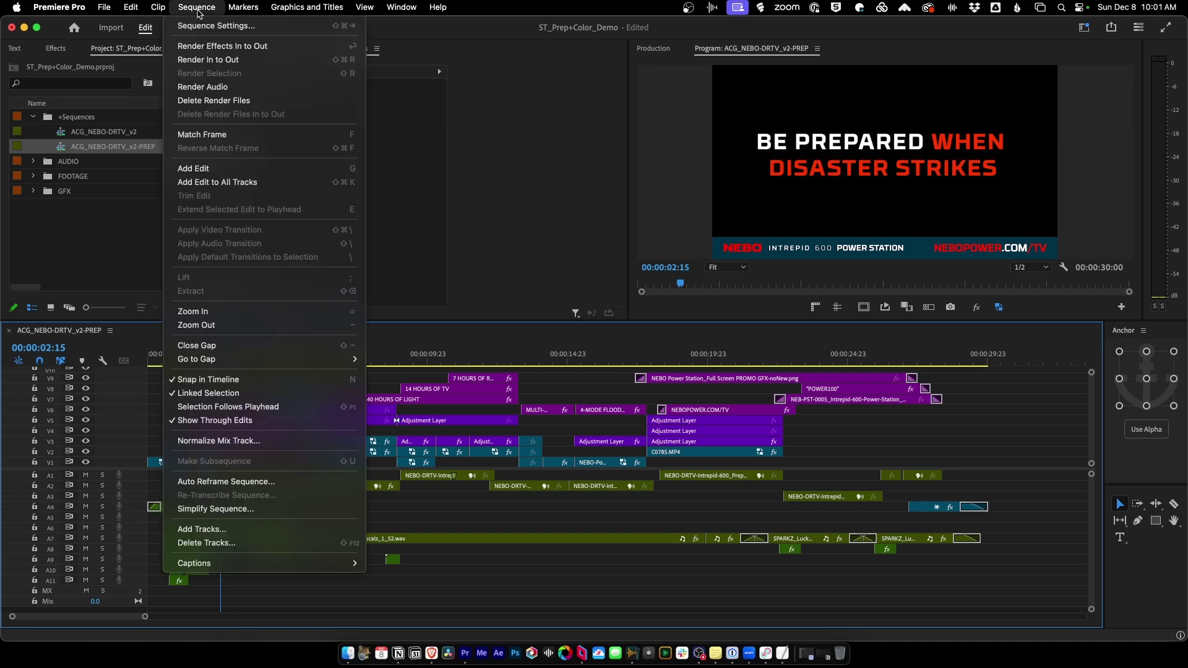
{"action": "left_click", "coordinate": [216, 509]}
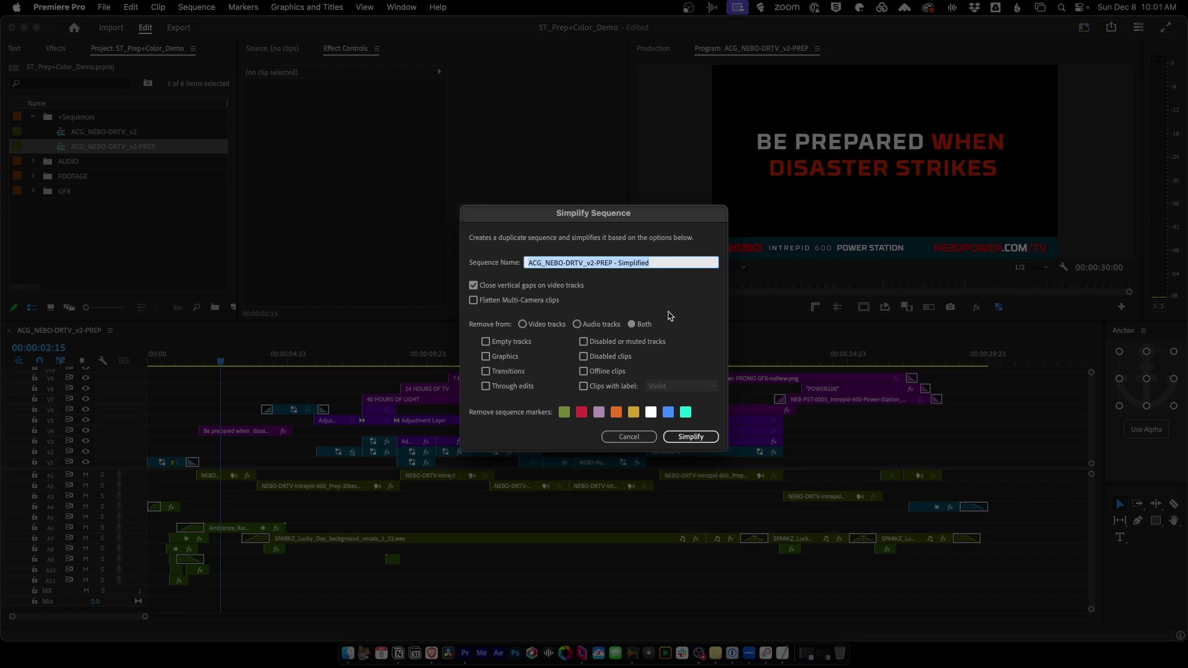
{"action": "left_click", "coordinate": [647, 439]}
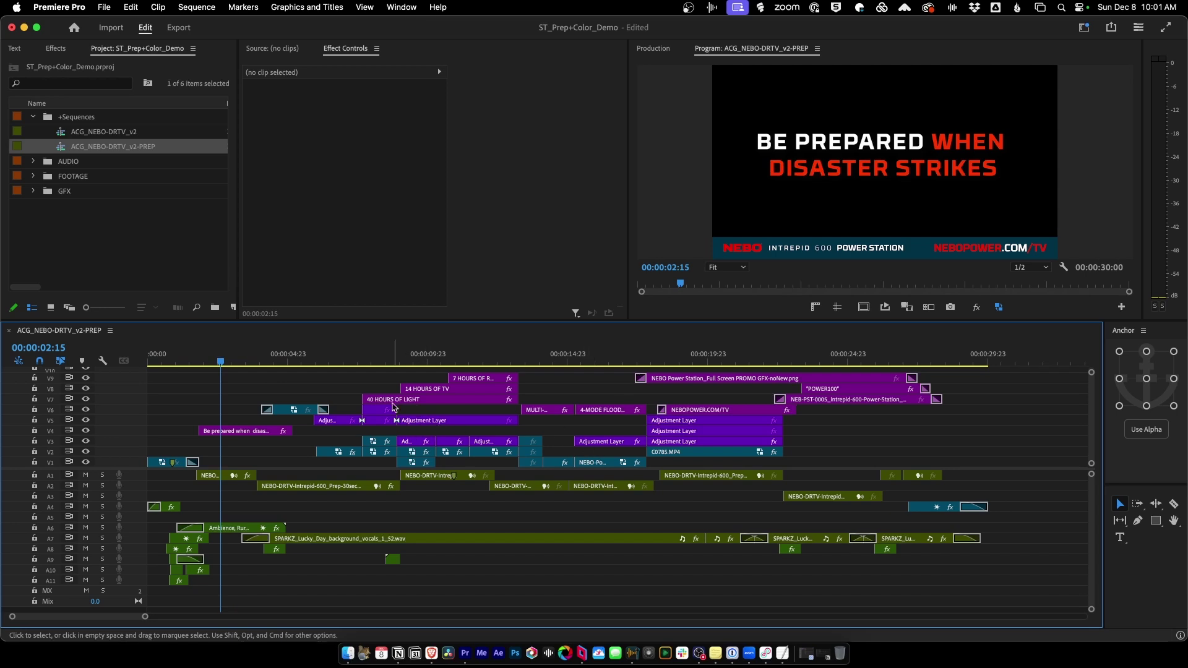
Delete the disabled adjustment layers on V5 and V6 beneath the 40 HOURS OF LIGHT and 14 HOURS OF TV titles.
{"action": "left_click_drag", "start_coordinate": [270, 365], "coordinate": [416, 368]}
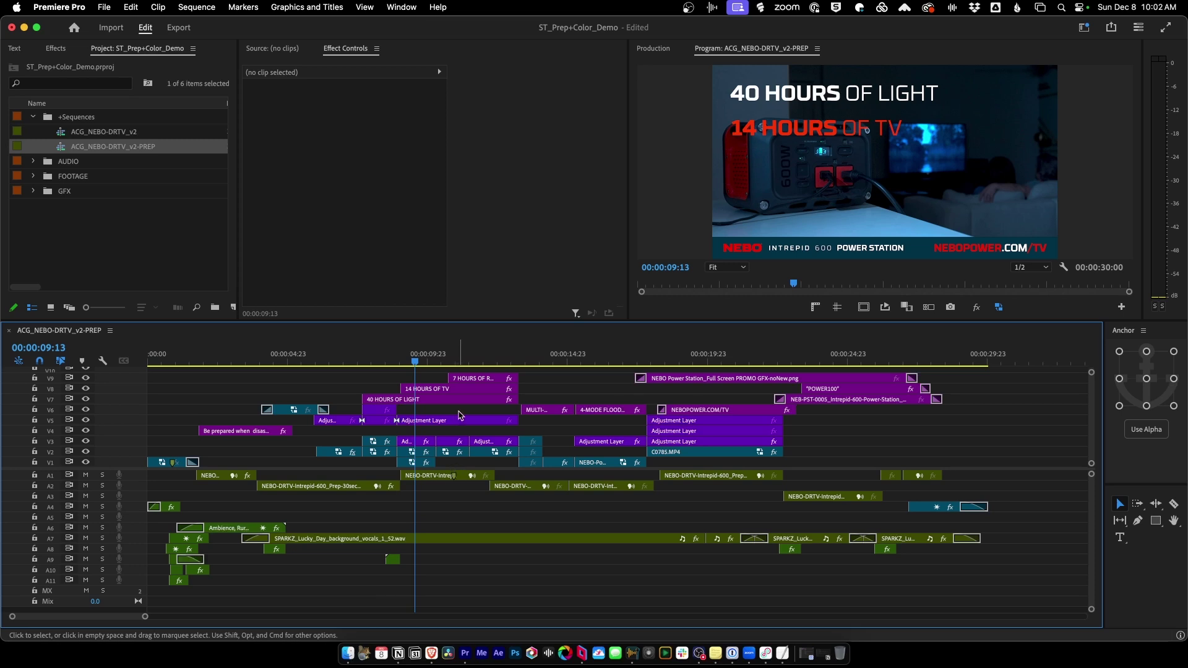
{"action": "left_click", "coordinate": [437, 422]}
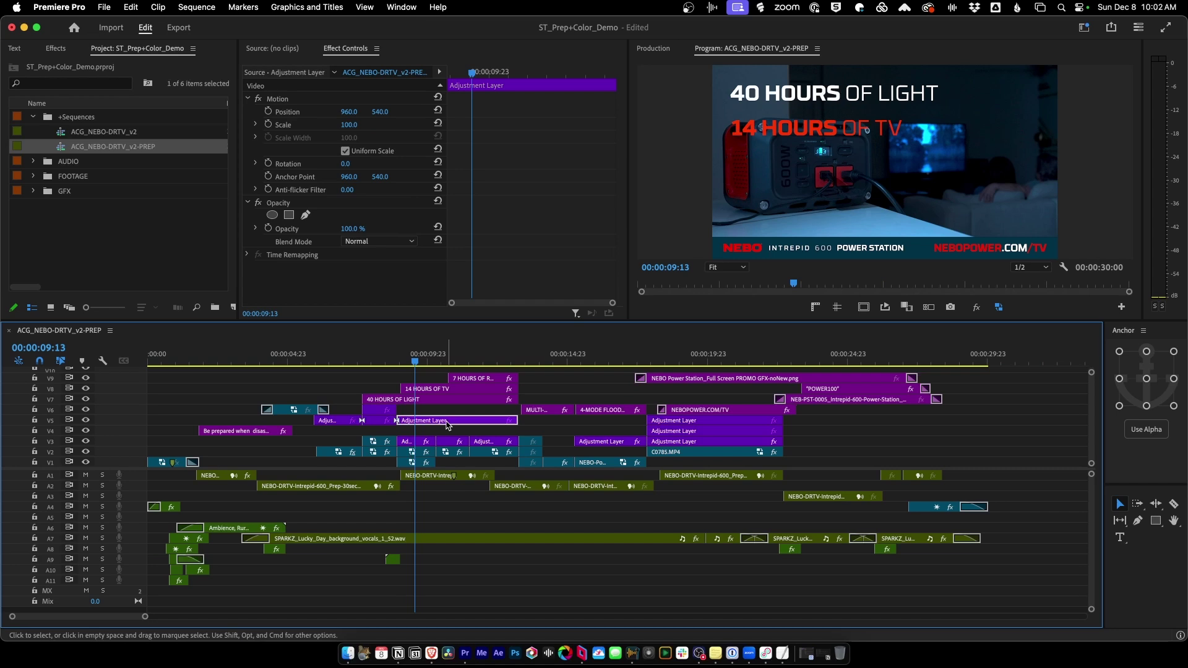
{"action": "key", "text": "Delete"}
{"action": "key", "text": "Up"}
{"action": "left_click", "coordinate": [399, 420]}
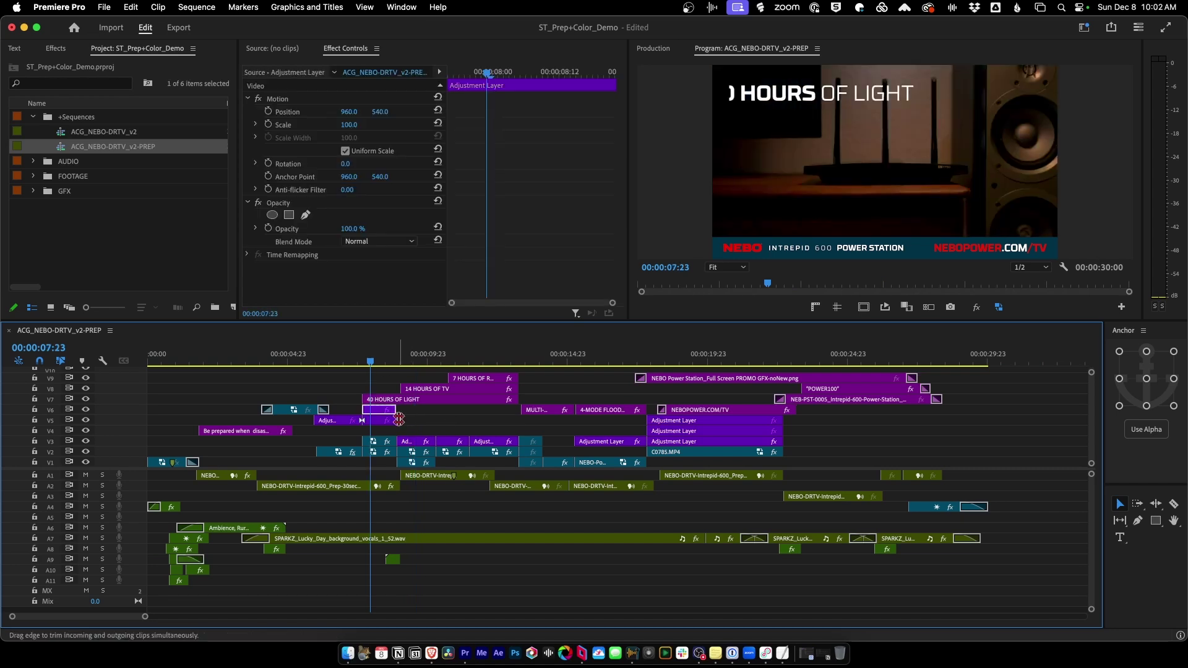
{"action": "left_click", "coordinate": [341, 422]}
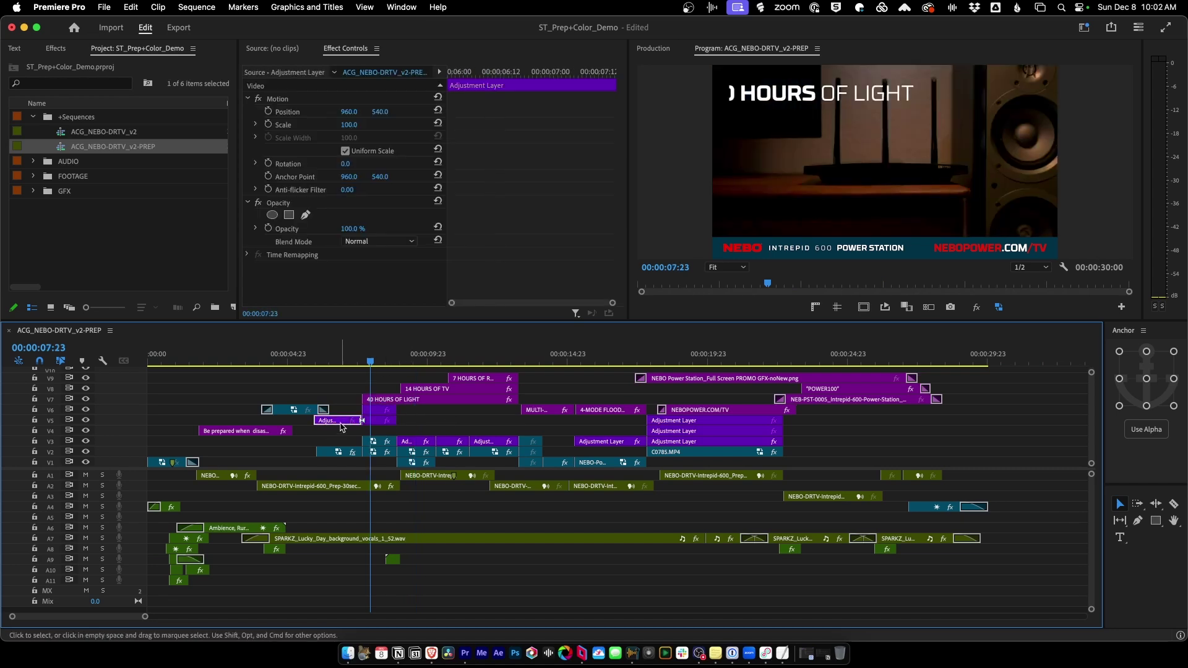
{"action": "left_click_drag", "start_coordinate": [341, 427], "coordinate": [412, 405]}
{"action": "key", "text": "Delete"}
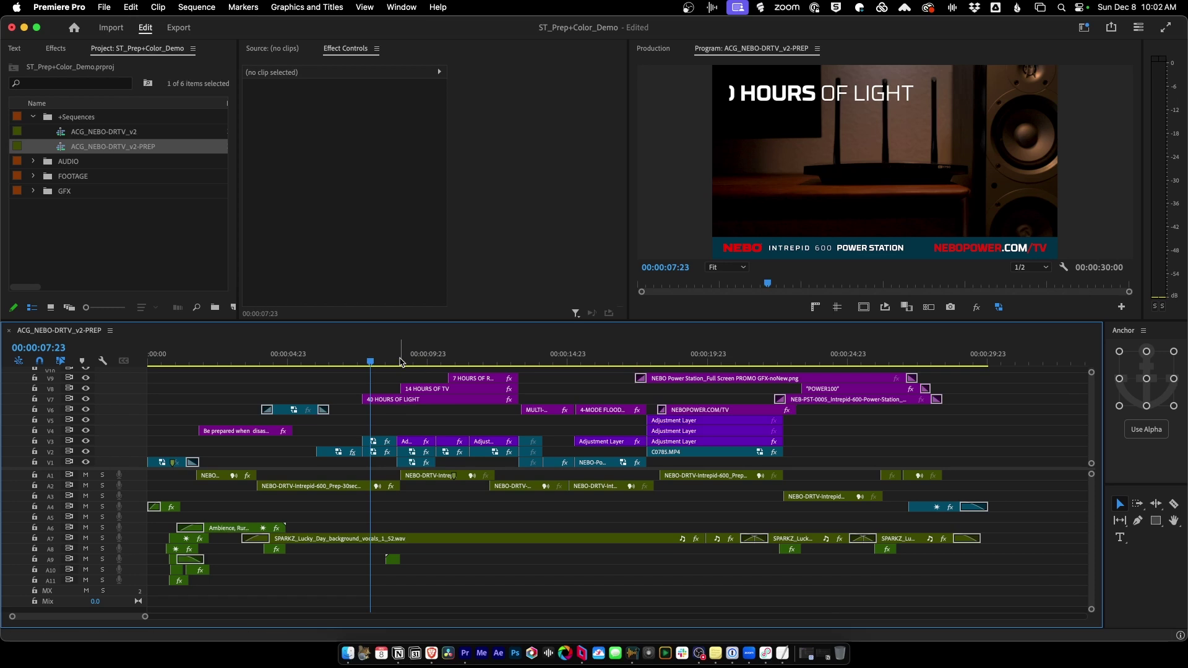
Examine the Transform effect and its scale animation on the first V3 adjustment layer beneath the 14 HOURS OF TV title.
{"action": "left_click", "coordinate": [411, 361]}
{"action": "left_click", "coordinate": [409, 441]}
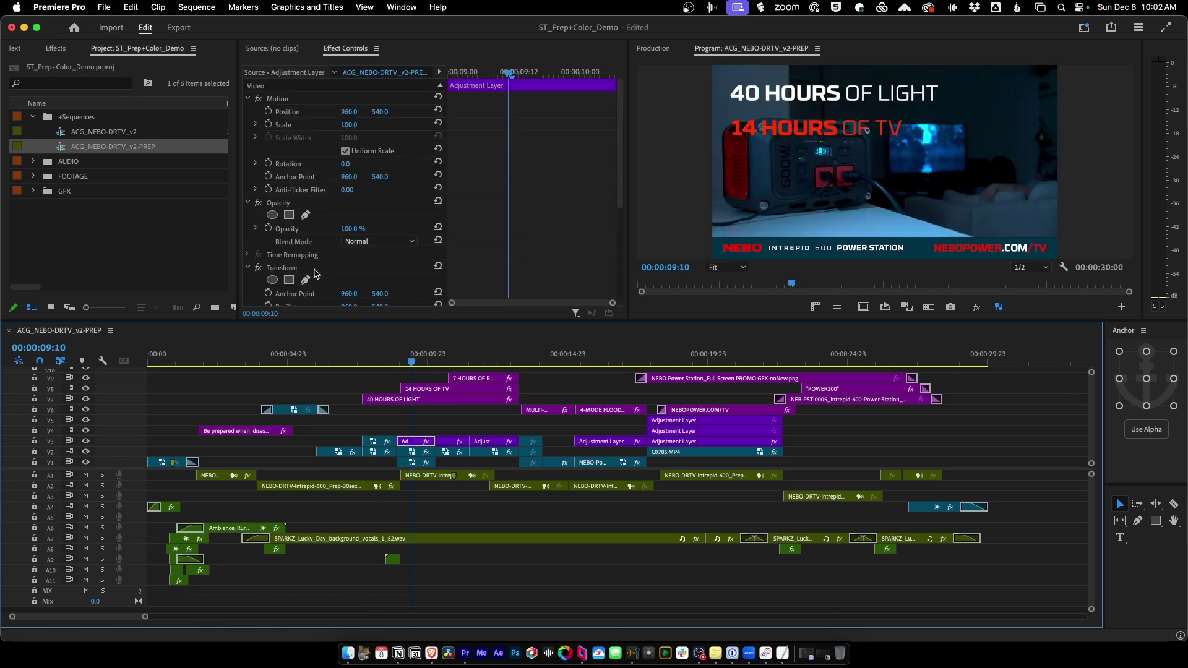
{"action": "left_click_drag", "start_coordinate": [621, 159], "coordinate": [616, 237]}
{"action": "left_click", "coordinate": [428, 364]}
{"action": "mouse_move", "coordinate": [428, 364]}
{"action": "left_mouse_down"}
{"action": "mouse_move", "coordinate": [410, 364]}
{"action": "mouse_move", "coordinate": [433, 364]}
{"action": "mouse_move", "coordinate": [422, 364]}
{"action": "left_mouse_up"}
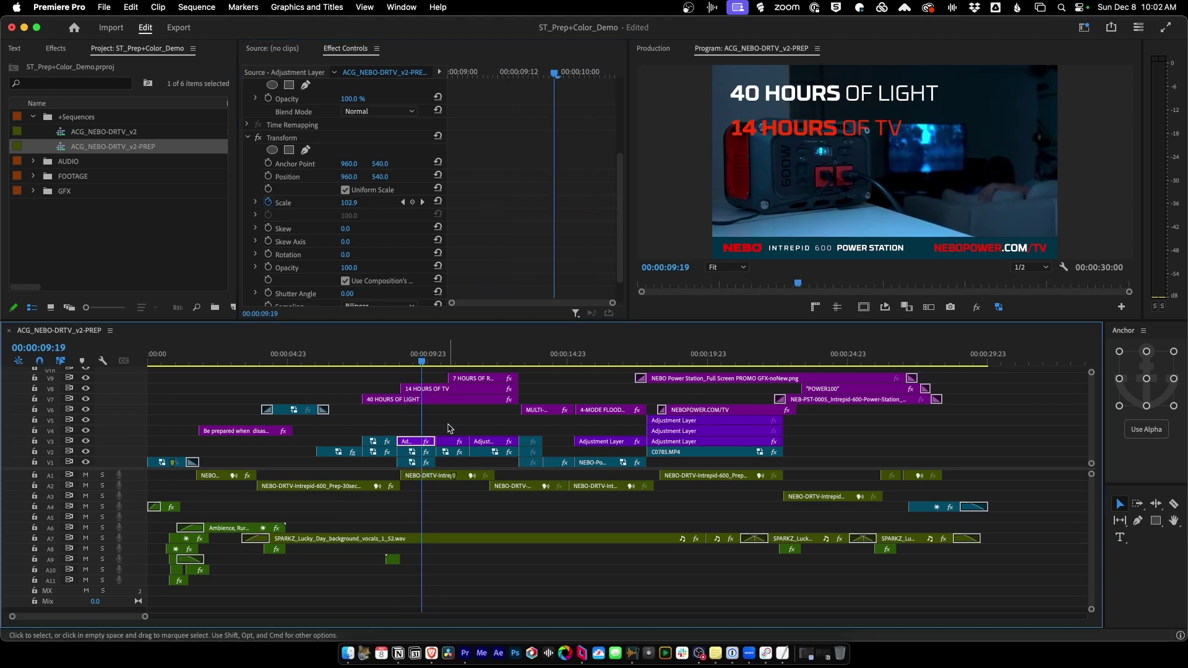
Move the C1449.MP4 clip from V2 and the C0806.MP4 clip from V3 down to V1.
{"action": "left_click", "coordinate": [342, 364]}
{"action": "left_click", "coordinate": [350, 451]}
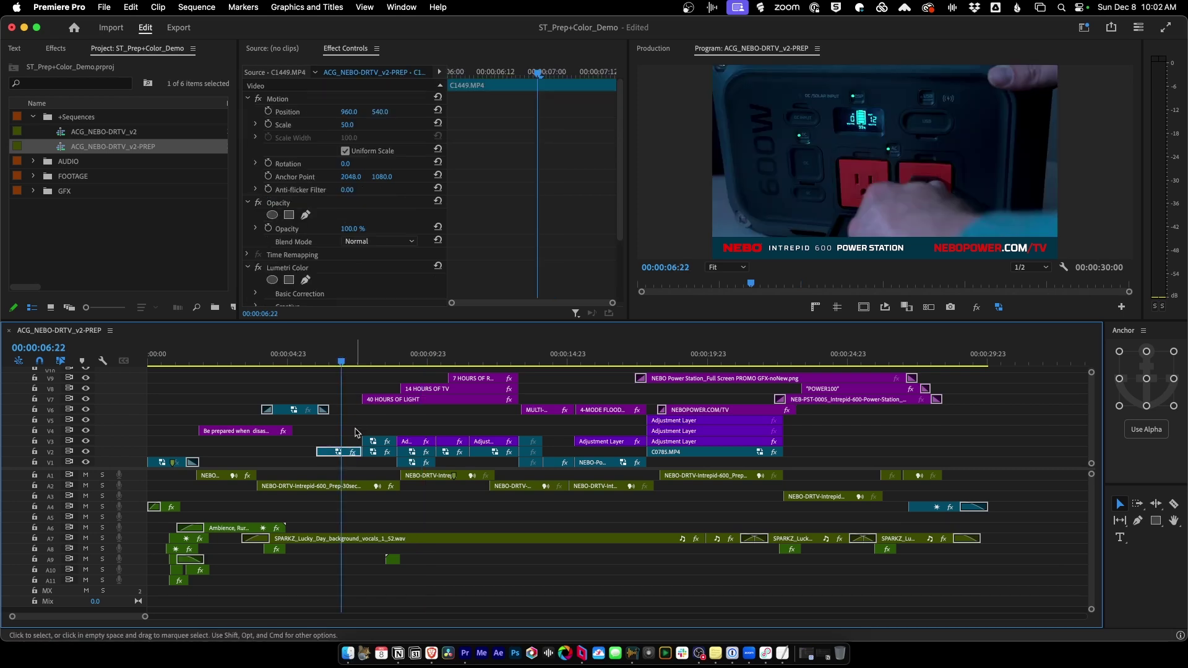
{"action": "key", "text": "alt+Down"}
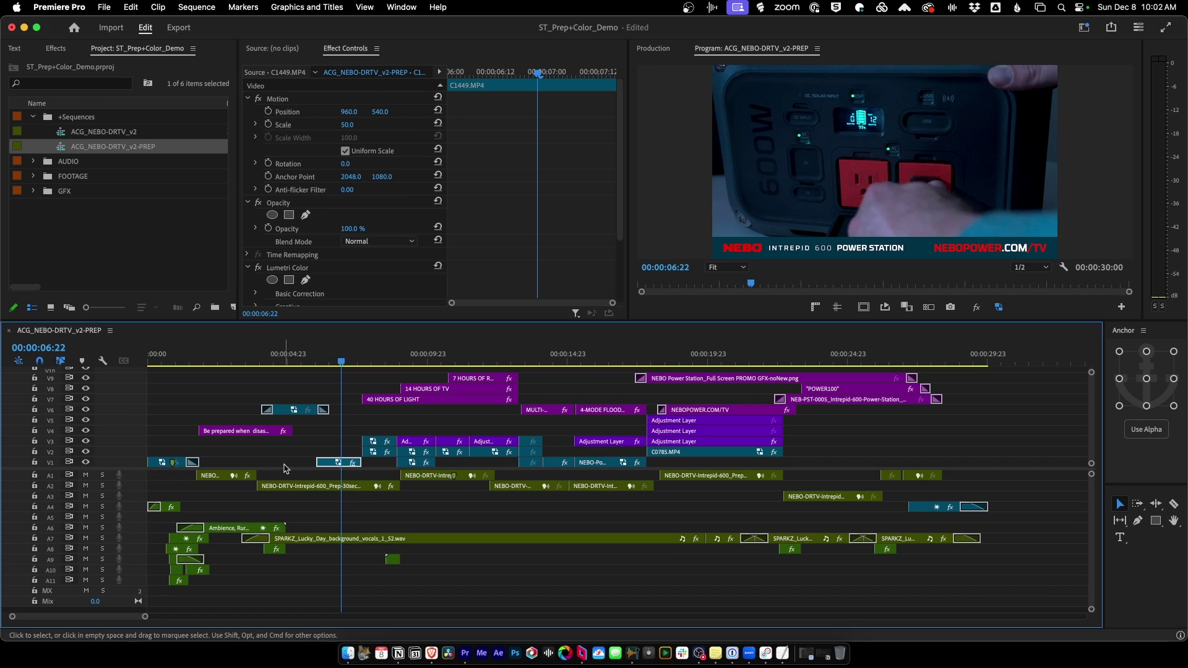
{"action": "left_click", "coordinate": [374, 441]}
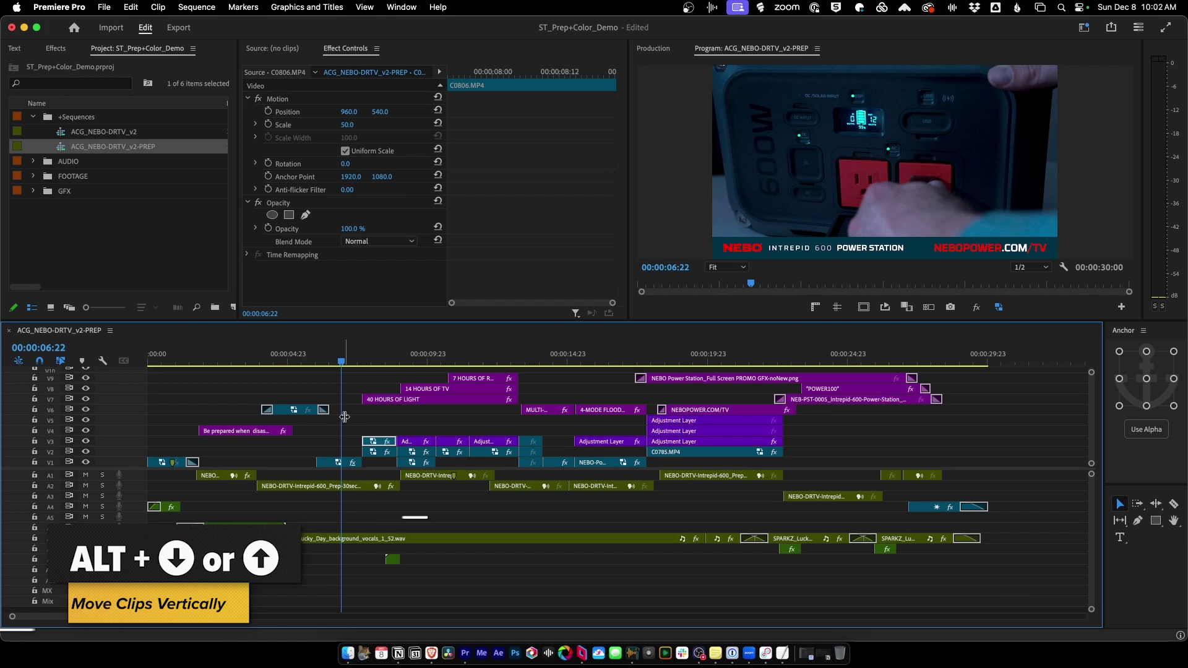
{"action": "key", "text": "alt+Down"}
{"action": "key", "text": "alt+Down"}
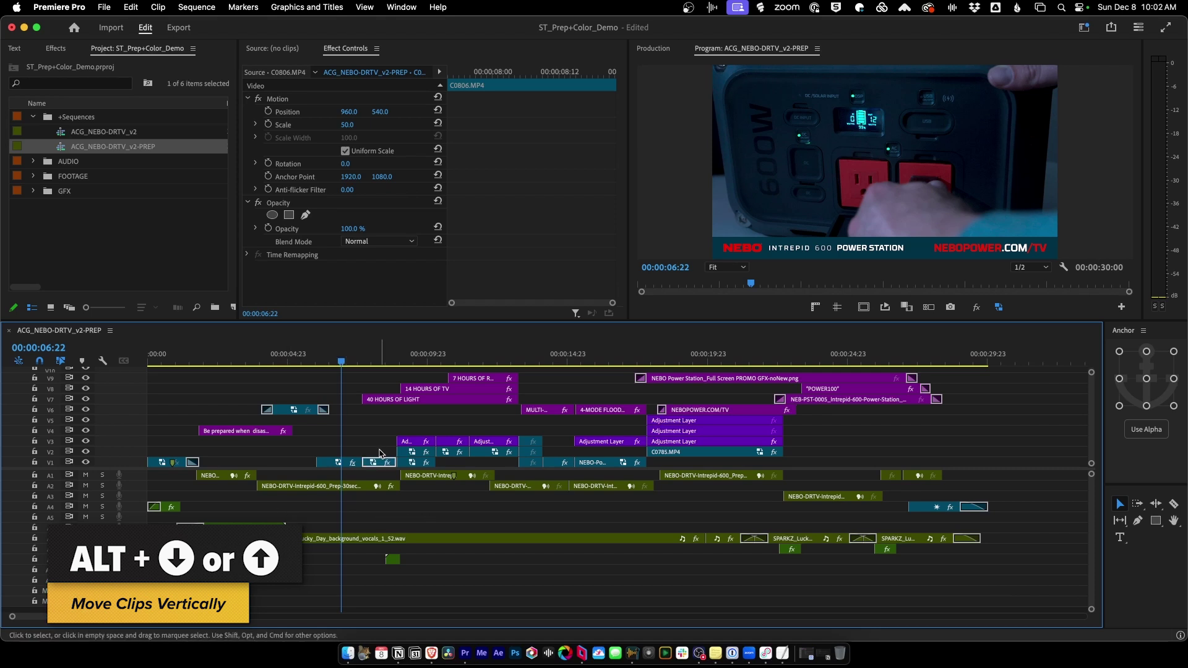
Move footage and adjustment layers beneath the HOURS titles to V1 and V2, the Be prepared title to V2, and the V6 clip to V4.
{"action": "key", "text": "space"}
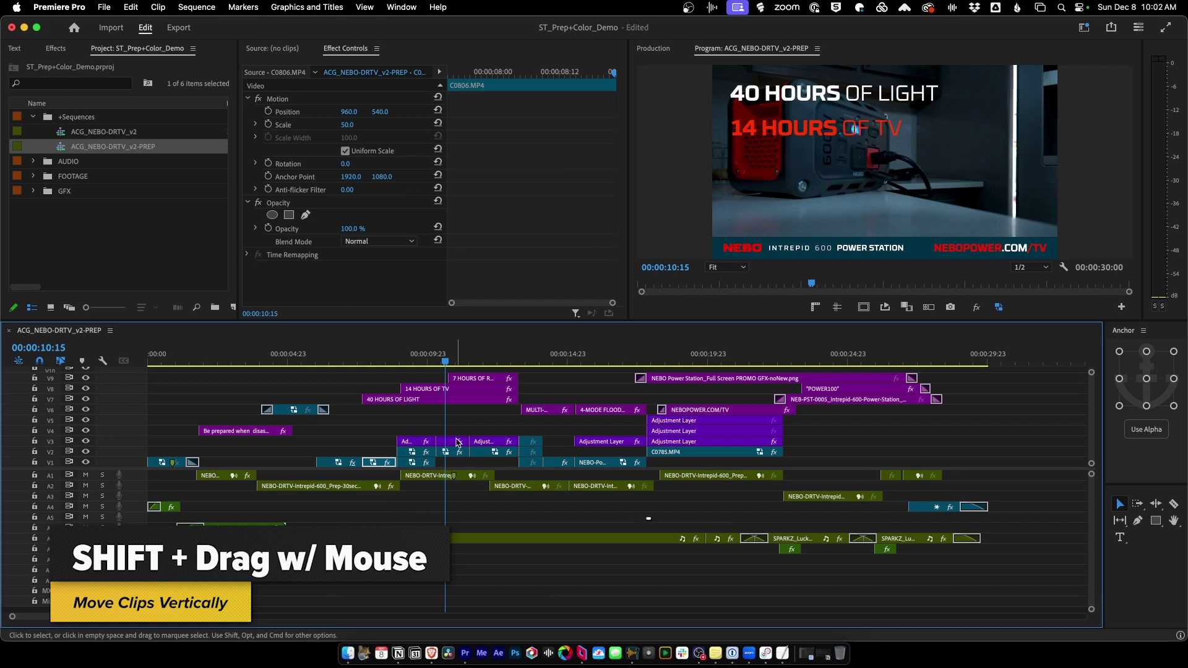
{"action": "left_click_drag", "start_coordinate": [458, 427], "coordinate": [430, 470]}
{"action": "left_click_drag", "start_coordinate": [456, 469], "coordinate": [456, 470]}
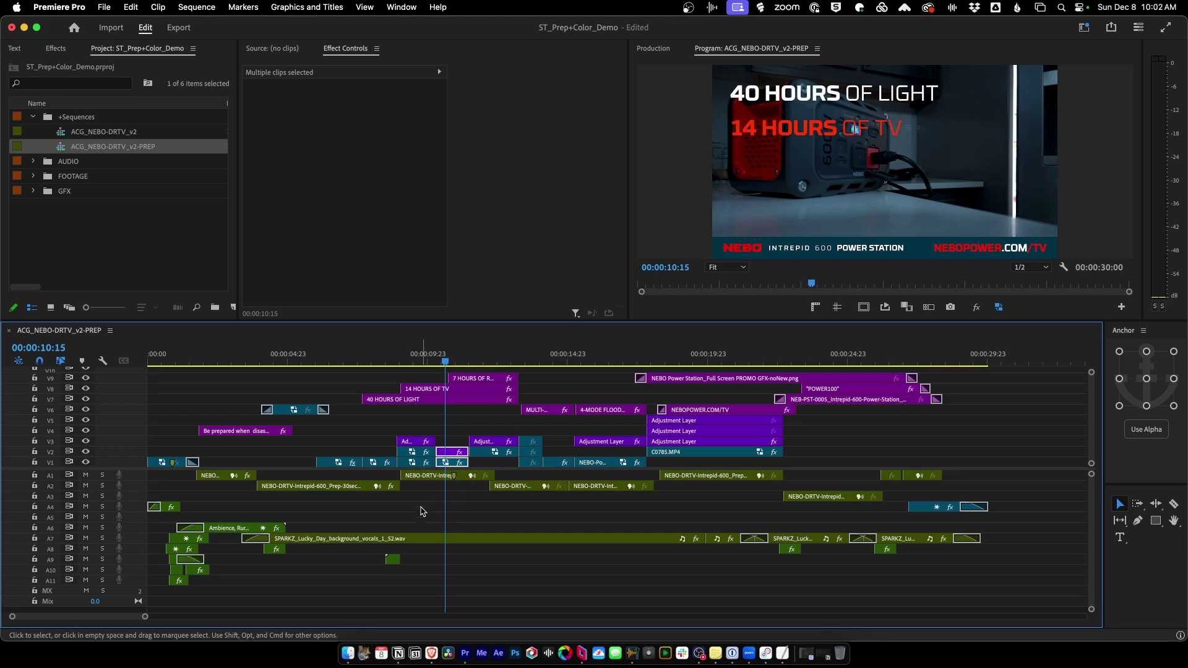
{"action": "left_click_drag", "start_coordinate": [288, 401], "coordinate": [288, 422]}
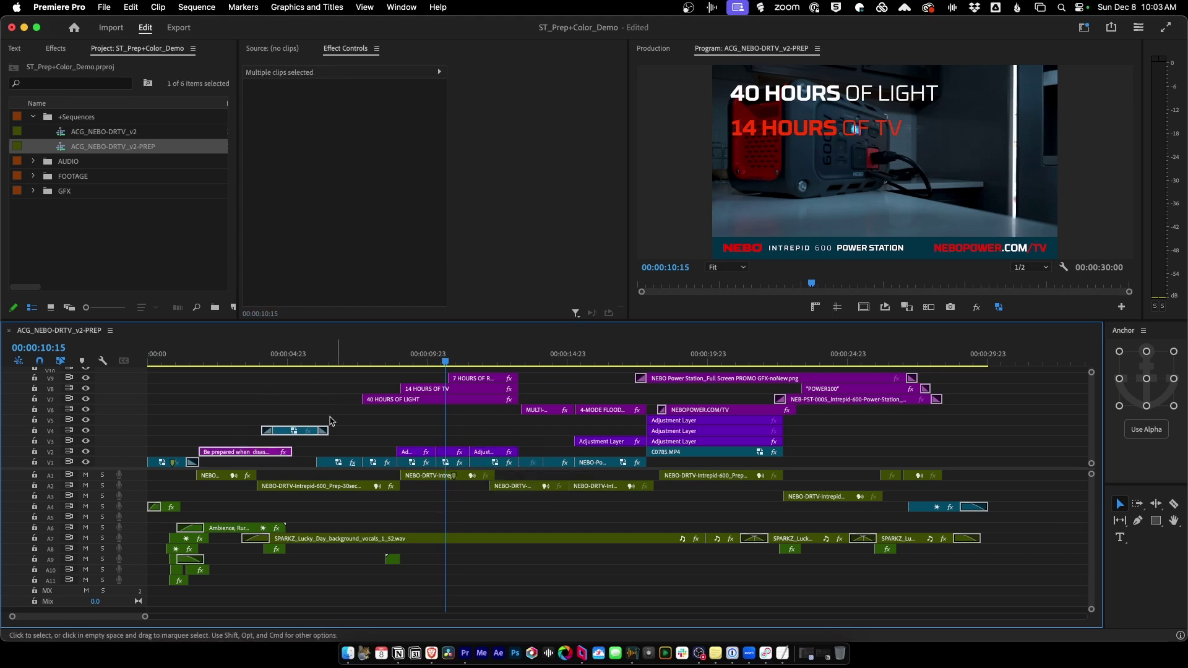
Move C0785.MP4 to V1 with a single adjustment layer above it on V2, and lower the adjacent V3 adjustment layer to V2.
{"action": "left_click", "coordinate": [711, 354]}
{"action": "left_click_drag", "start_coordinate": [745, 421], "coordinate": [745, 444]}
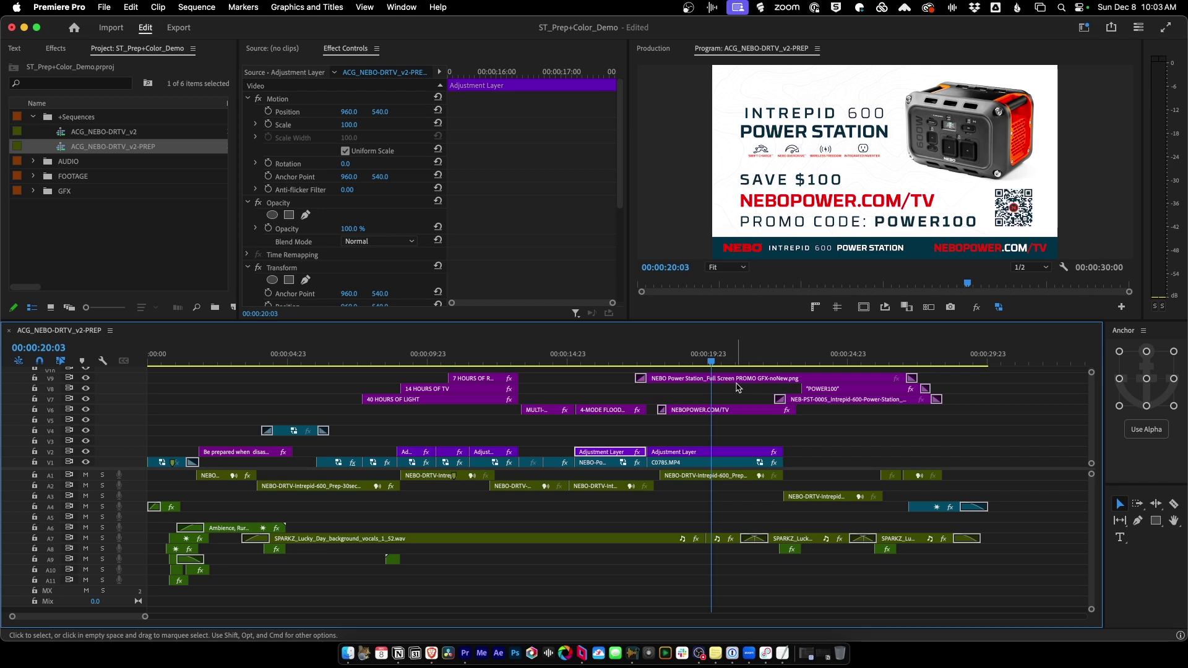
{"action": "left_click", "coordinate": [764, 363]}
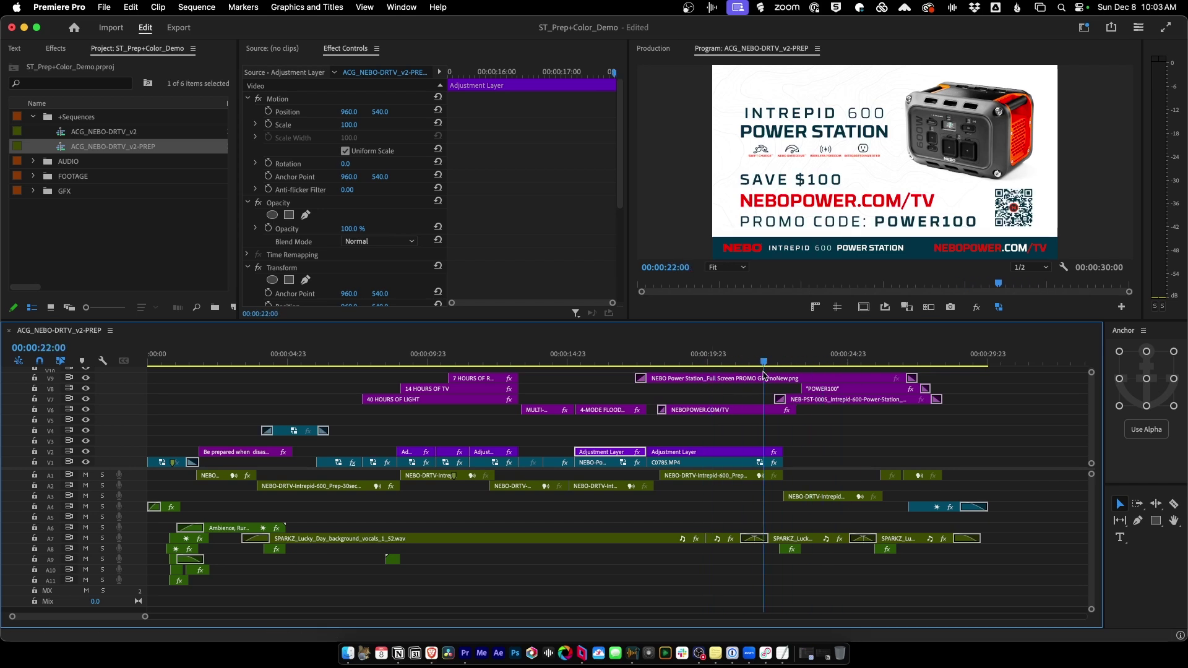
{"action": "key", "text": "Left"}
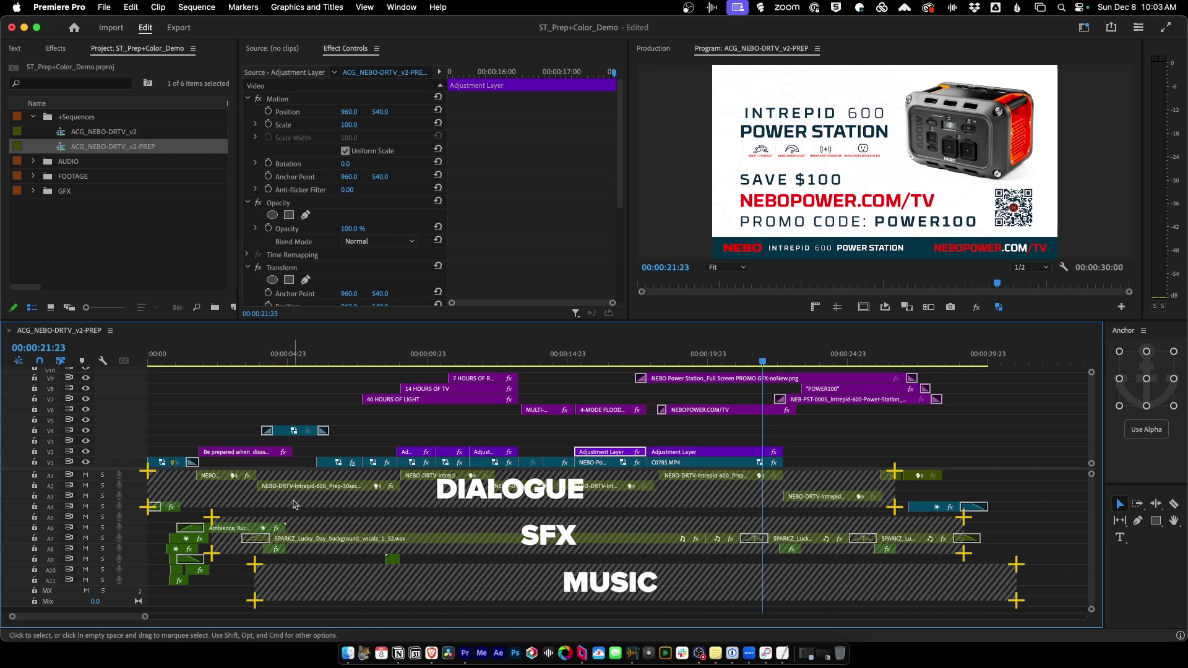
Move the first A2 dialogue clip to A1 and the A3 dialogue clip to A2, and expand both tracks to show their waveforms.
{"action": "left_click_drag", "start_coordinate": [304, 486], "coordinate": [303, 475]}
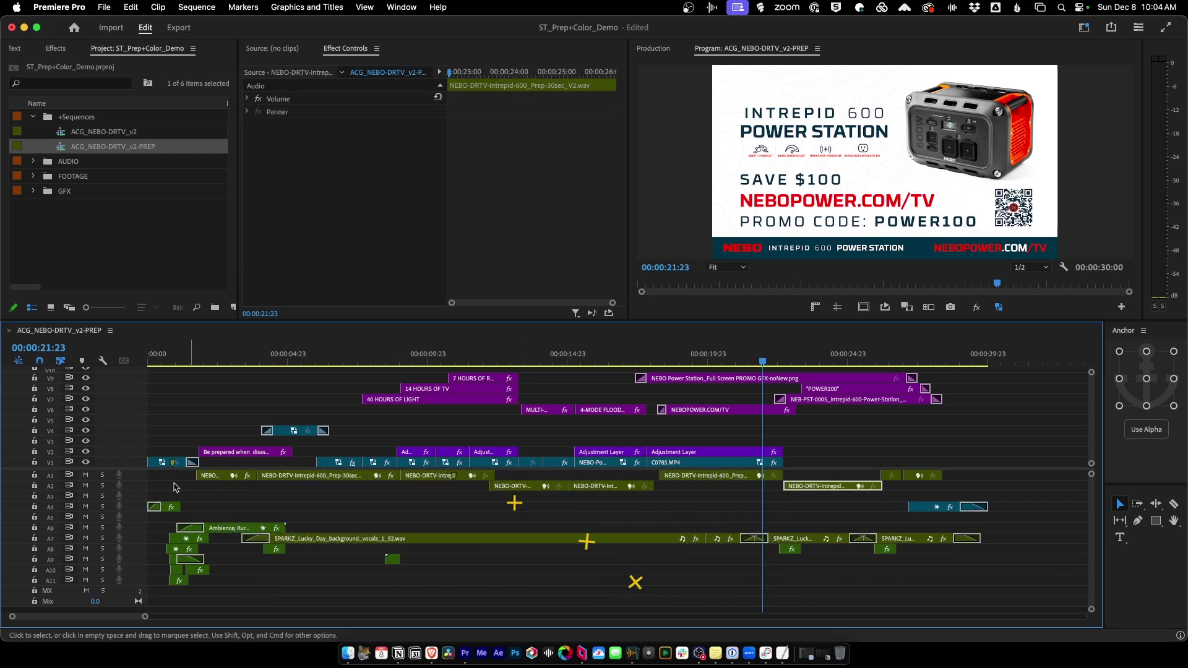
{"action": "double_click", "coordinate": [133, 485]}
{"action": "double_click", "coordinate": [133, 475]}
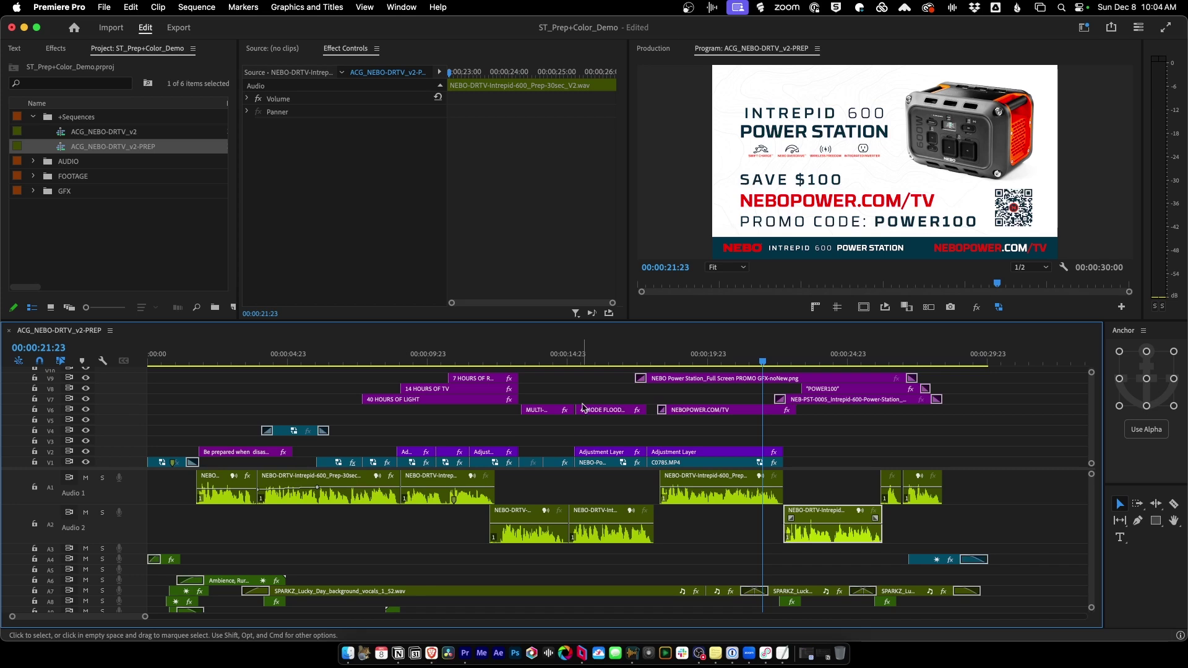
Trim the start of the overlapping A2 dialogue clip to the end of the A1 clip, and move the two adjoining A2 clips to A1.
{"action": "left_click", "coordinate": [493, 359]}
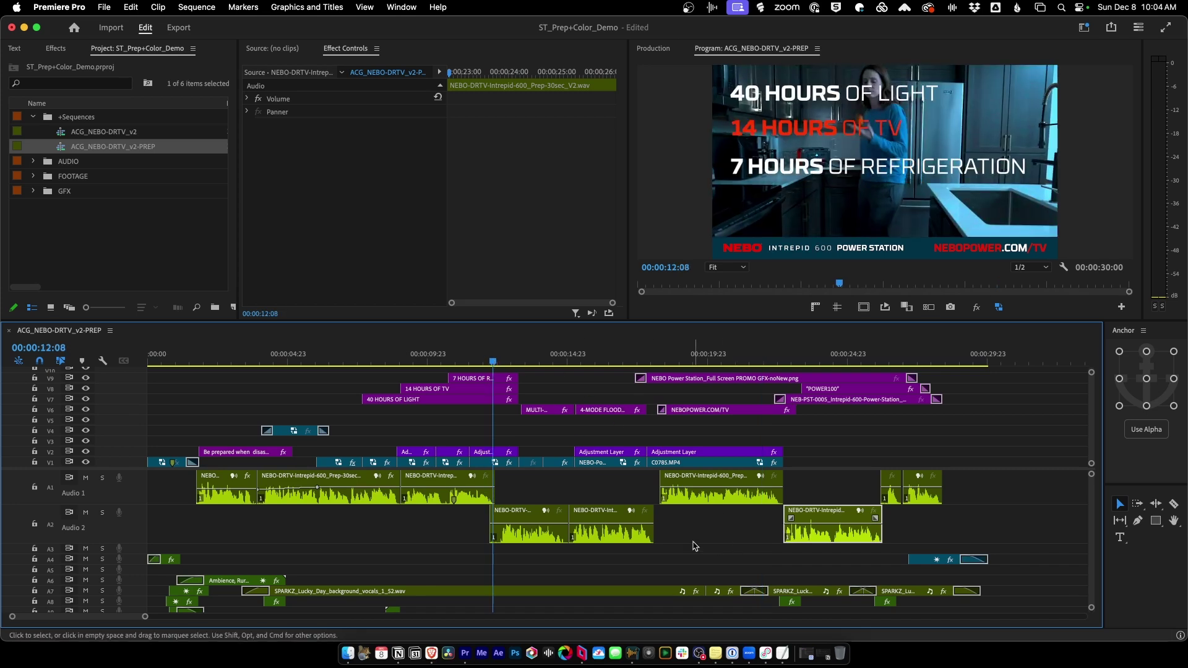
{"action": "key", "text": "="}
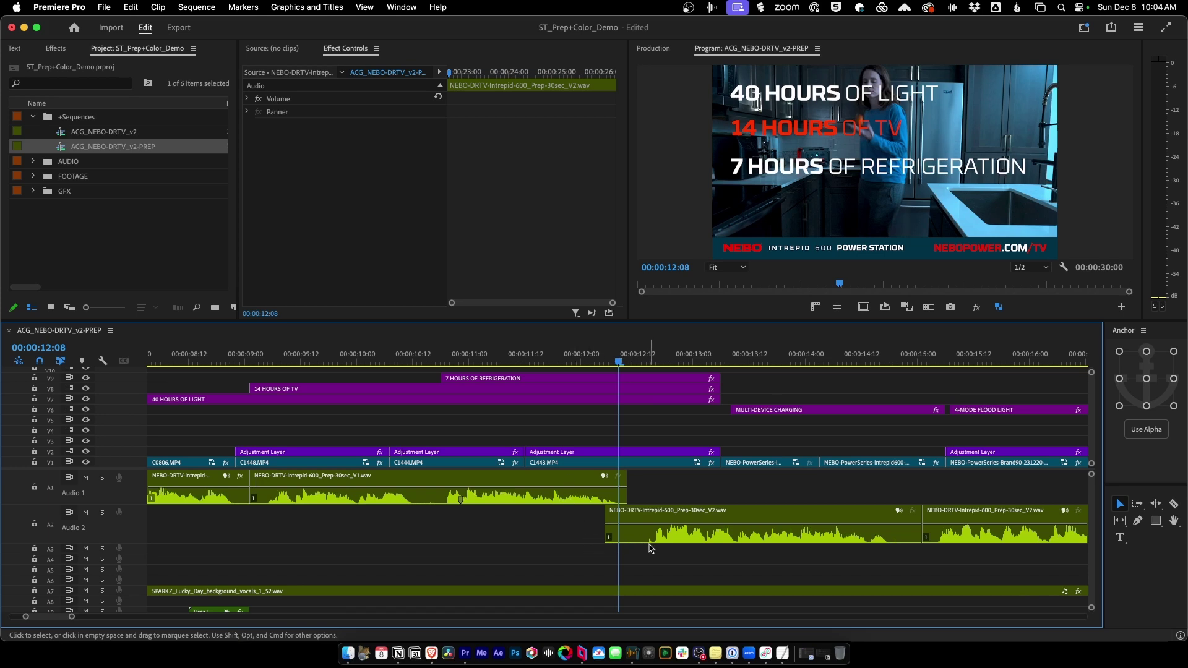
{"action": "left_click_drag", "start_coordinate": [605, 532], "coordinate": [628, 532]}
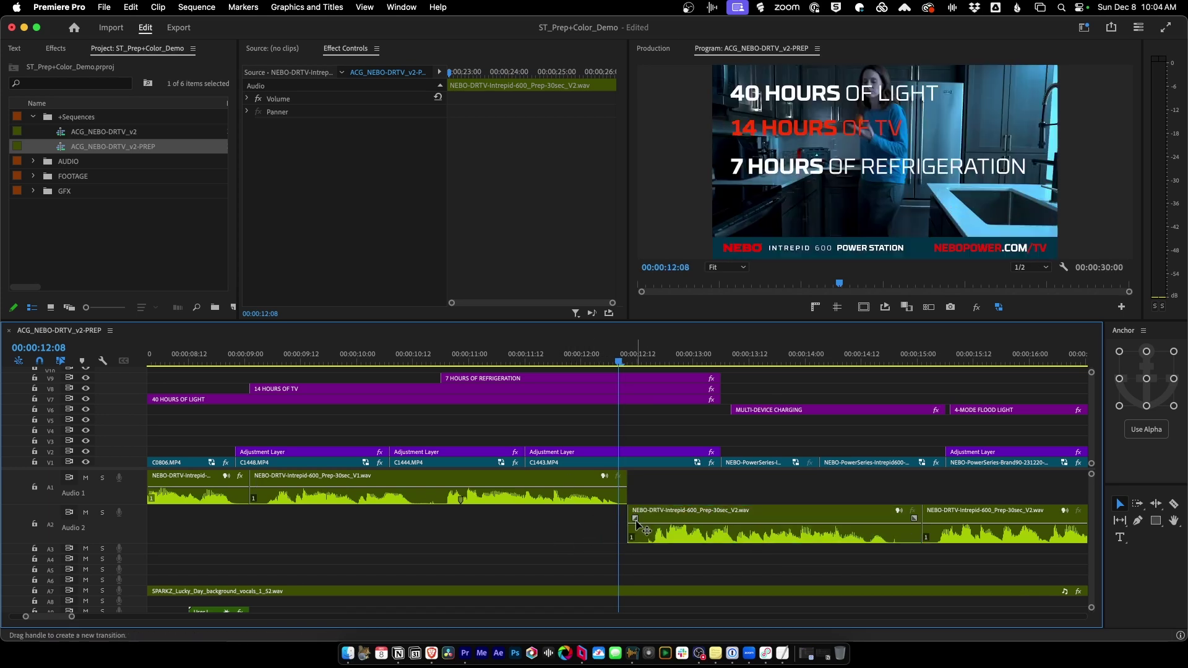
{"action": "key", "text": "minus"}
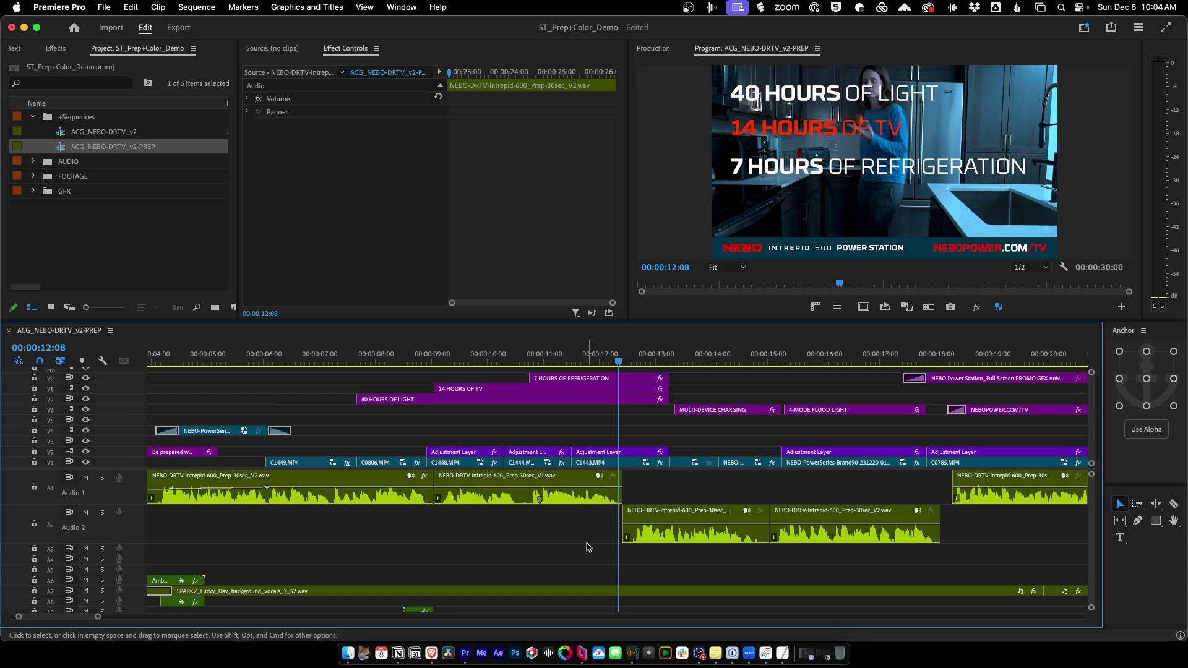
{"action": "left_click_drag", "start_coordinate": [569, 538], "coordinate": [885, 520]}
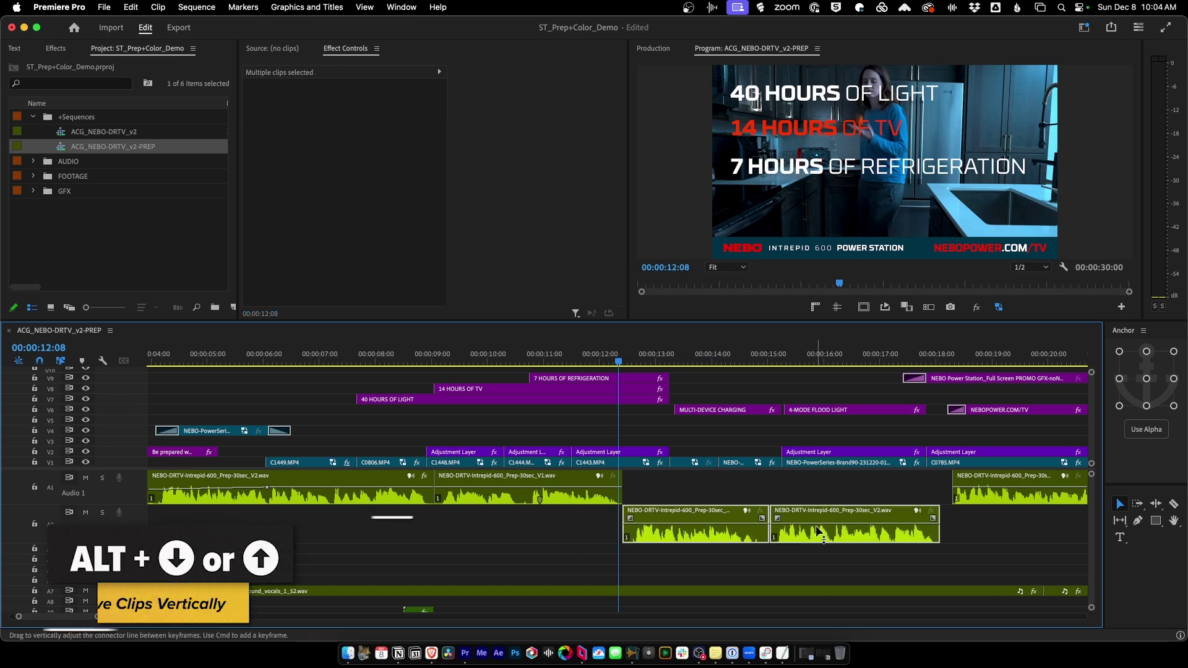
{"action": "key", "text": "alt+Up"}
{"action": "key", "text": "minus"}
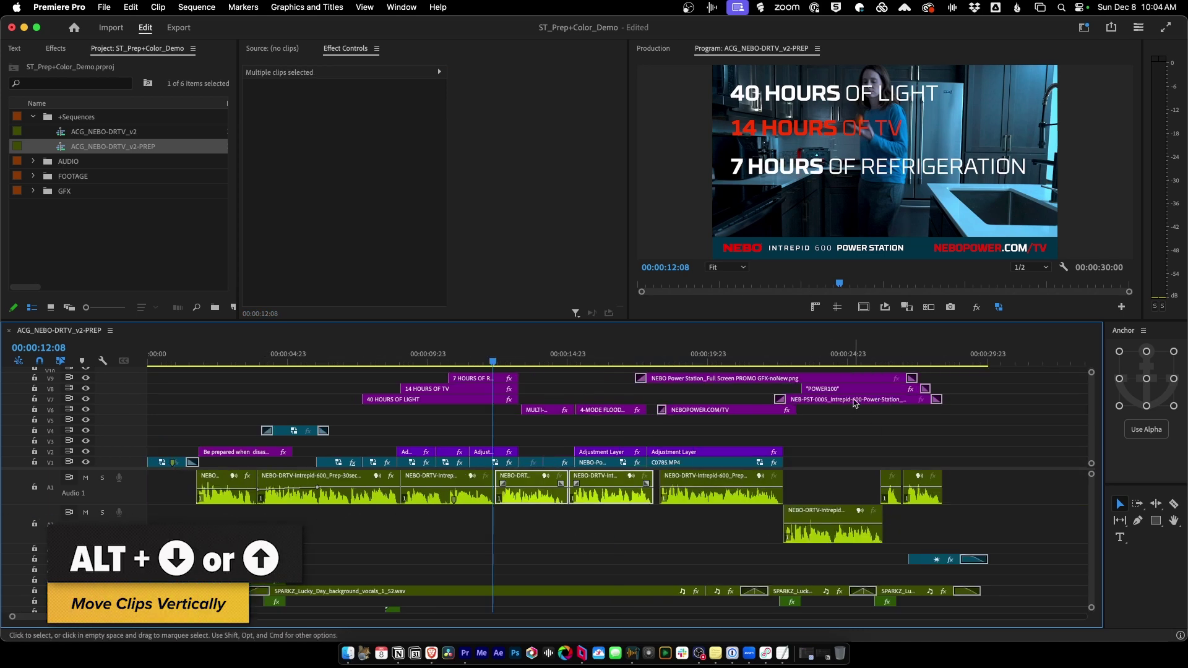
Trim the start of the first NEBO-End-Tag clip to the end of the last A2 dialogue clip, and move that dialogue clip to A1.
{"action": "left_click", "coordinate": [856, 357]}
{"action": "key", "text": "equal"}
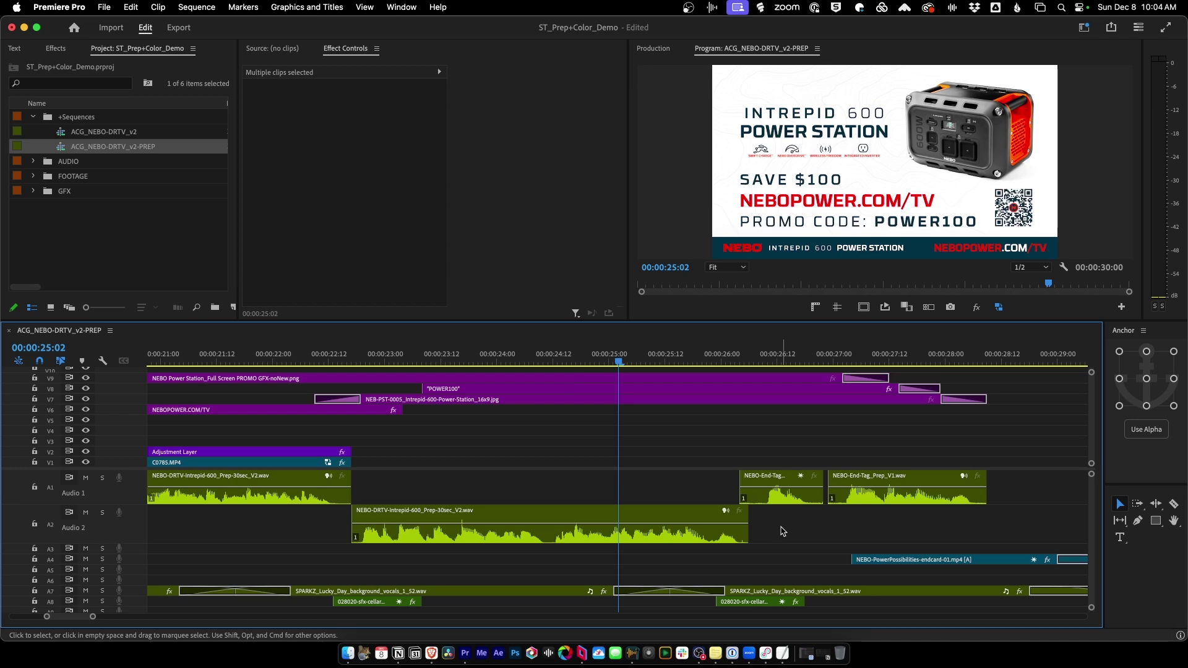
{"action": "left_click_drag", "start_coordinate": [748, 526], "coordinate": [748, 526]}
{"action": "left_click", "coordinate": [699, 519]}
{"action": "key", "text": "alt+Up"}
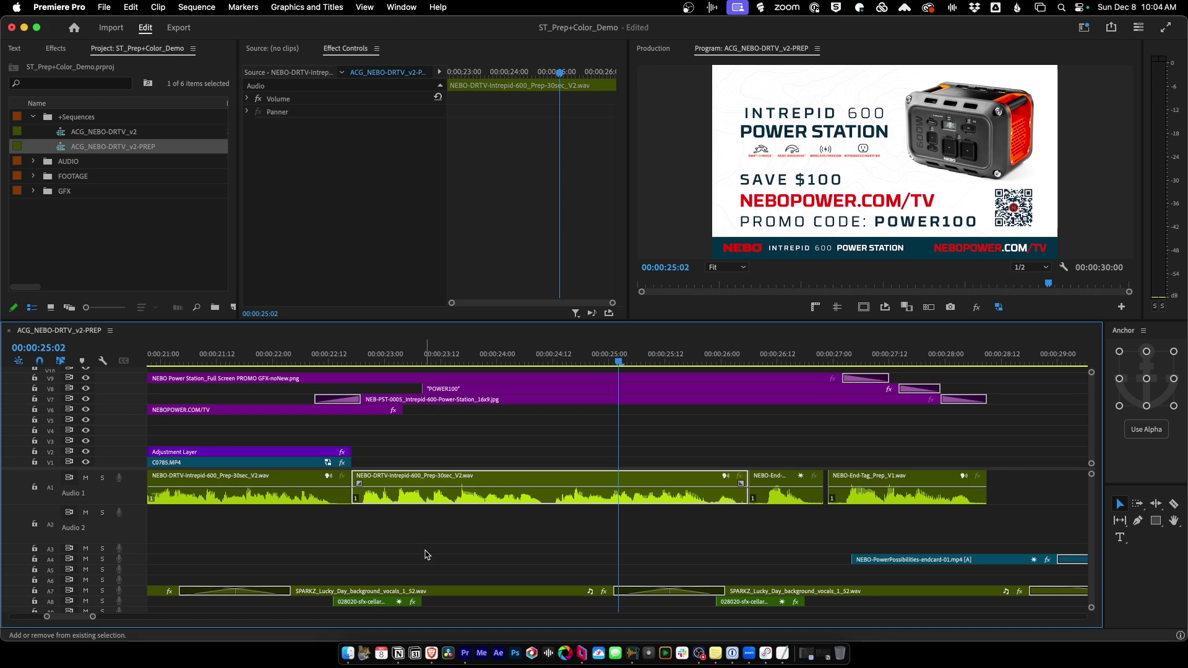
{"action": "key", "text": "backslash"}
{"action": "left_click", "coordinate": [426, 529]}
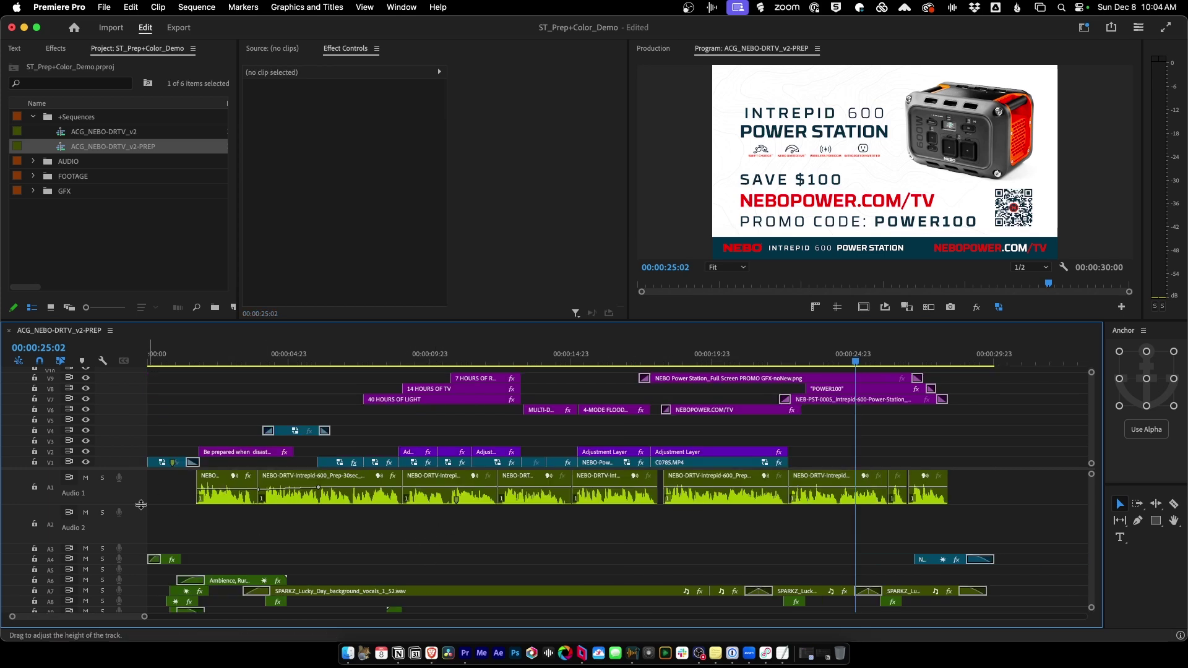
Expand all audio tracks and enlarge the audio area of the timeline.
{"action": "key", "text": "shift+minus"}
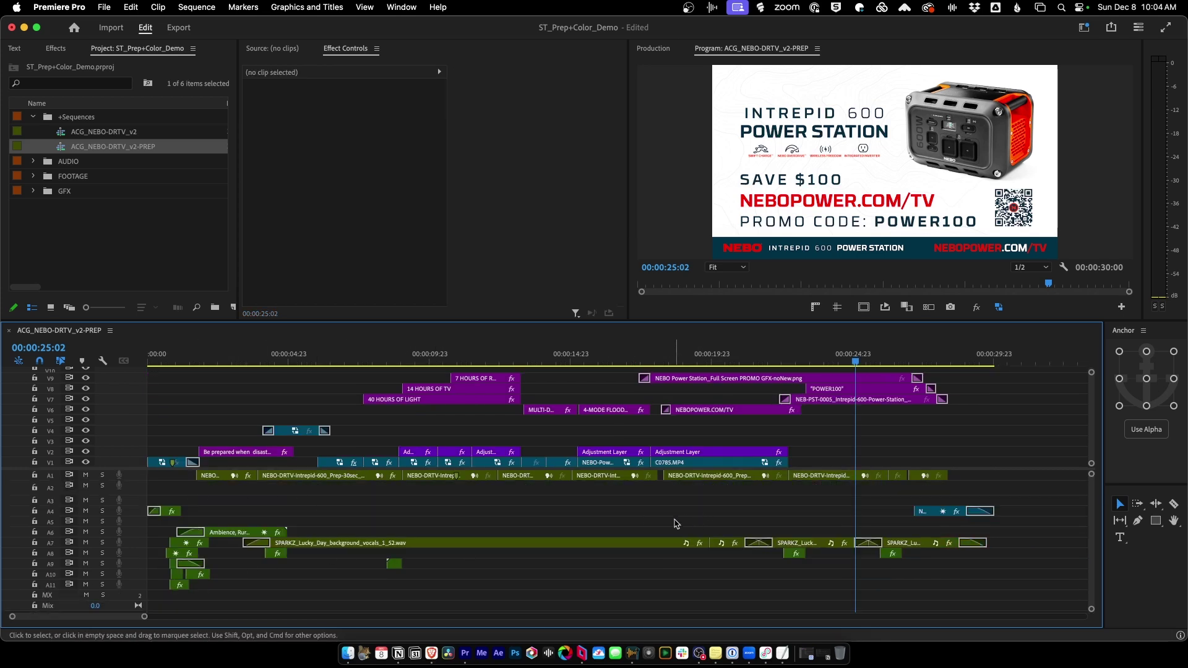
{"action": "key", "text": "alt+equal"}
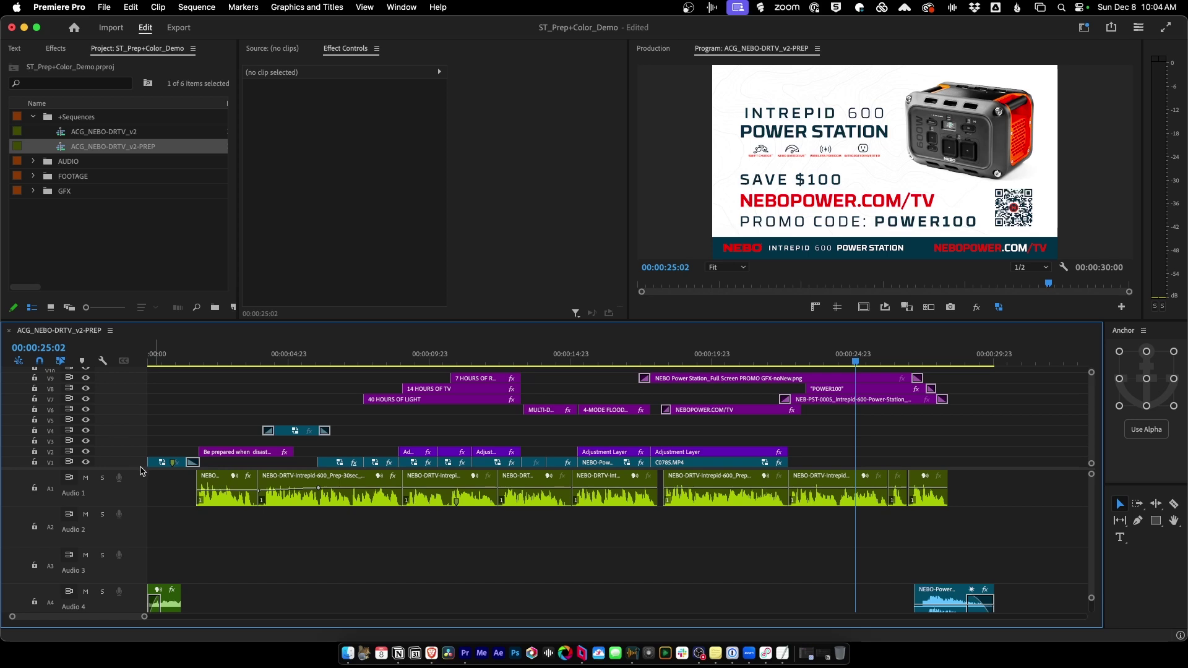
{"action": "left_click_drag", "start_coordinate": [135, 469], "coordinate": [135, 371]}
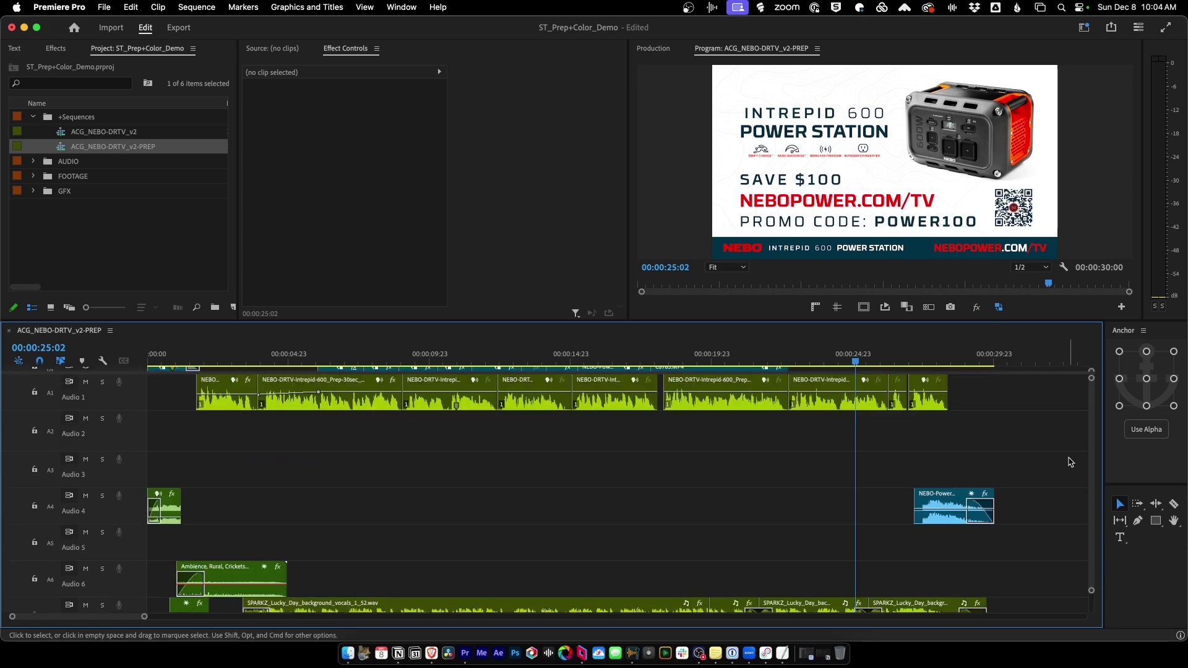
Move the NEBO-PowerPossibilities endcard audio and the opening sound clip from A4 up to A2.
{"action": "left_click", "coordinate": [947, 507]}
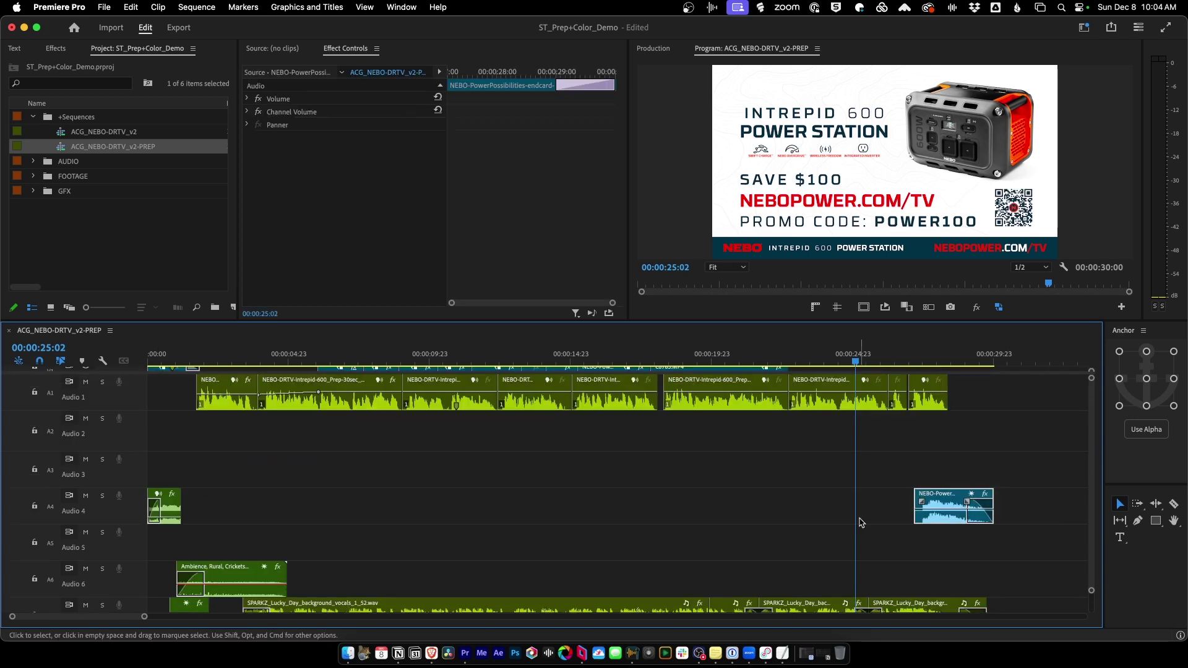
{"action": "key", "text": "alt+Up"}
{"action": "key", "text": "alt+Up"}
{"action": "left_click", "coordinate": [167, 511]}
{"action": "key", "text": "alt+Up"}
{"action": "key", "text": "alt+Up"}
Move the Ambience, Rural, Crickets clip from A6 up to A3.
{"action": "left_click", "coordinate": [235, 585]}
{"action": "key", "text": "alt+Up"}
{"action": "key", "text": "alt+Up"}
{"action": "key", "text": "alt+Up"}
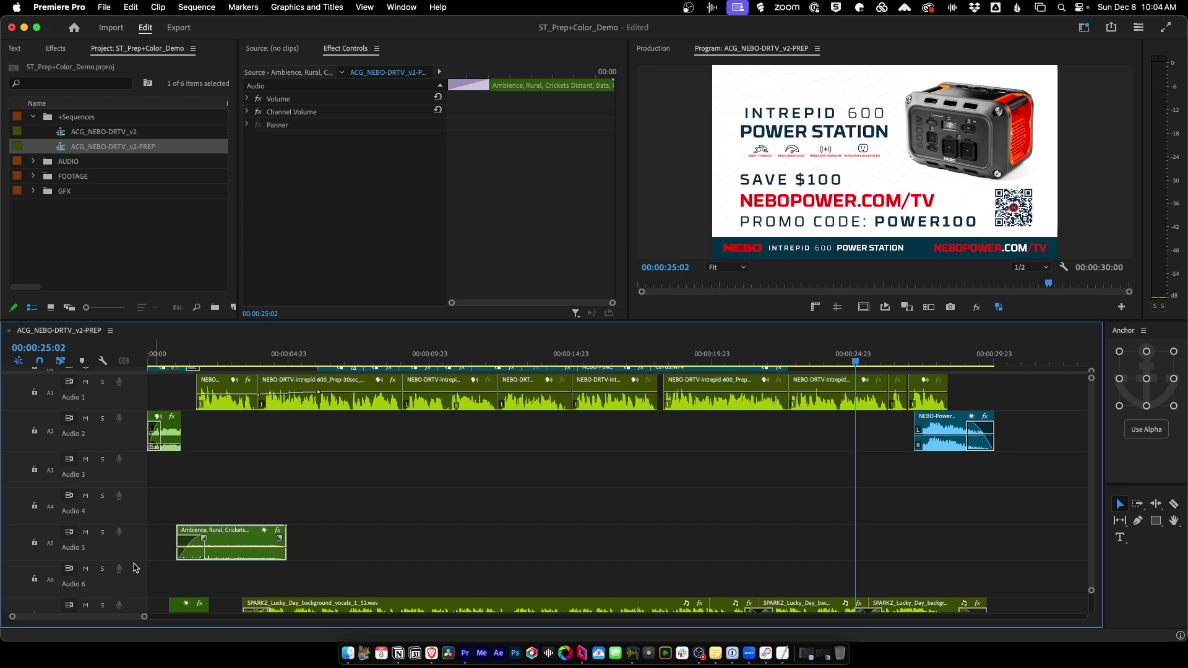
Move the stack of opening sound effects from A7 through A11 up to A4 through A8.
{"action": "scroll", "coordinate": [1094, 478], "scroll_direction": "down", "scroll_amount": 3}
{"action": "key", "text": "alt+Up"}
{"action": "key", "text": "alt+Up"}
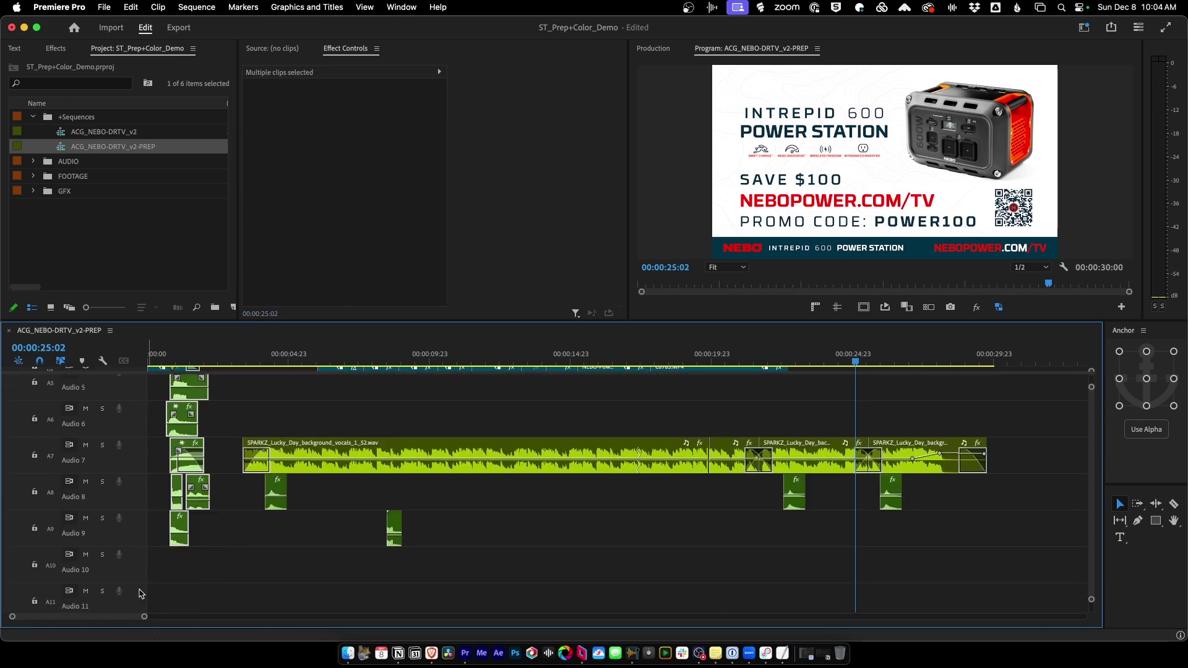
{"action": "key", "text": "alt+Up"}
{"action": "scroll", "coordinate": [1092, 456], "scroll_direction": "down", "scroll_amount": 5}
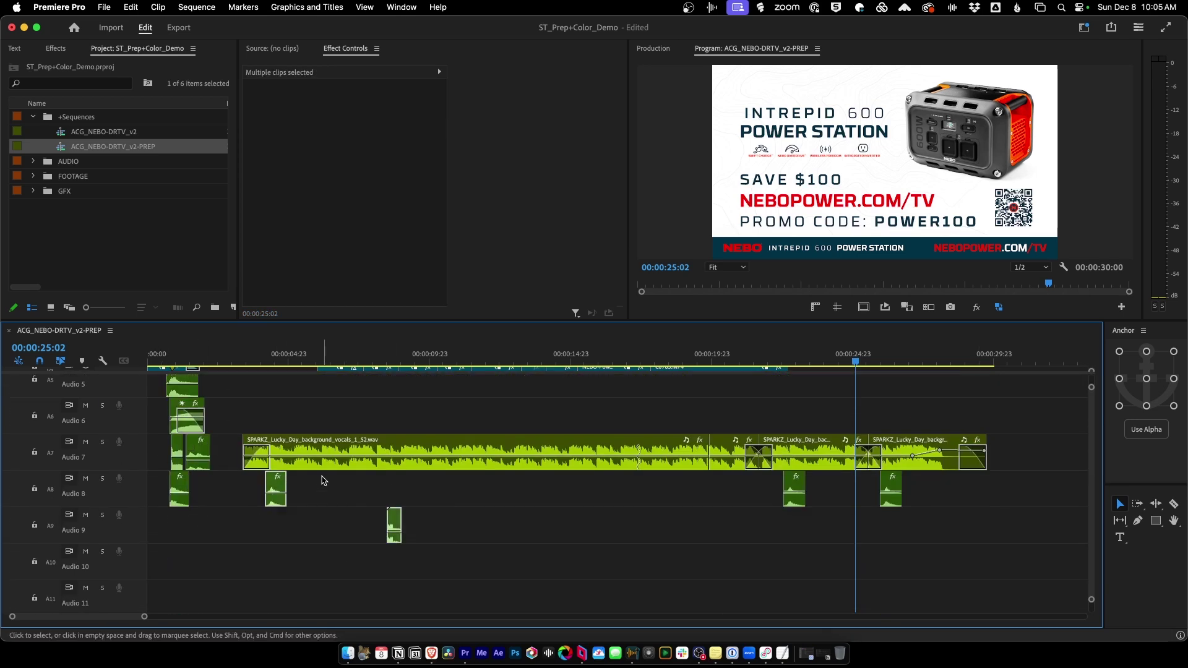
Move the short sound effects at about 4 and 8 seconds from A8 and A9 up to A5 and A6.
{"action": "key", "text": "alt+Up"}
{"action": "key", "text": "alt+Up"}
{"action": "key", "text": "alt+Up"}
{"action": "scroll", "coordinate": [341, 526], "scroll_direction": "up", "scroll_amount": 5}
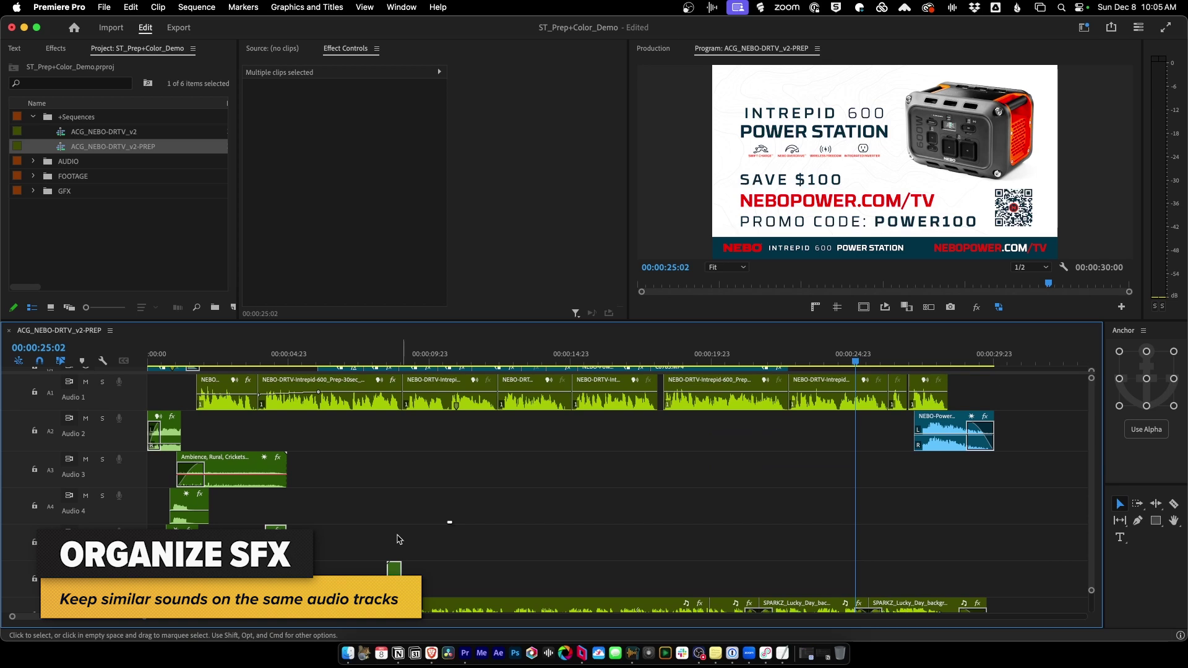
Place the User Interface Beep effect on A4 and move the two late 028020-sfx-cellar effects from A8 up to A5.
{"action": "key", "text": "alt+Up"}
{"action": "key", "text": "alt+Up"}
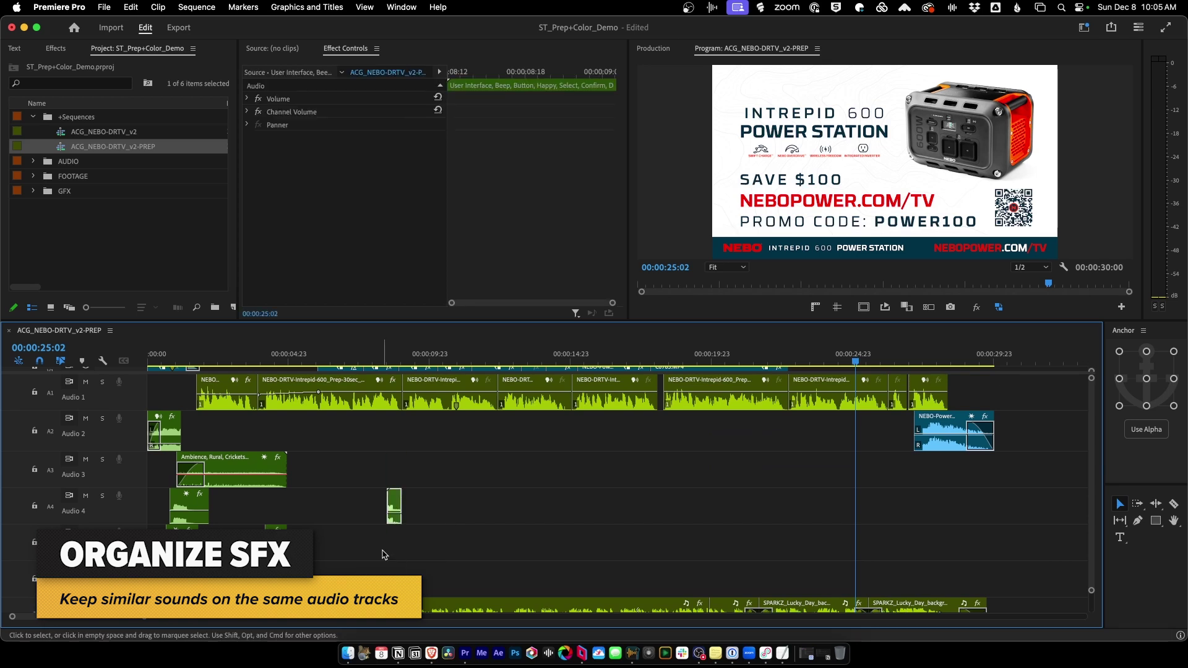
{"action": "key", "text": "alt+Down"}
{"action": "scroll", "coordinate": [433, 520], "scroll_direction": "down", "scroll_amount": 1}
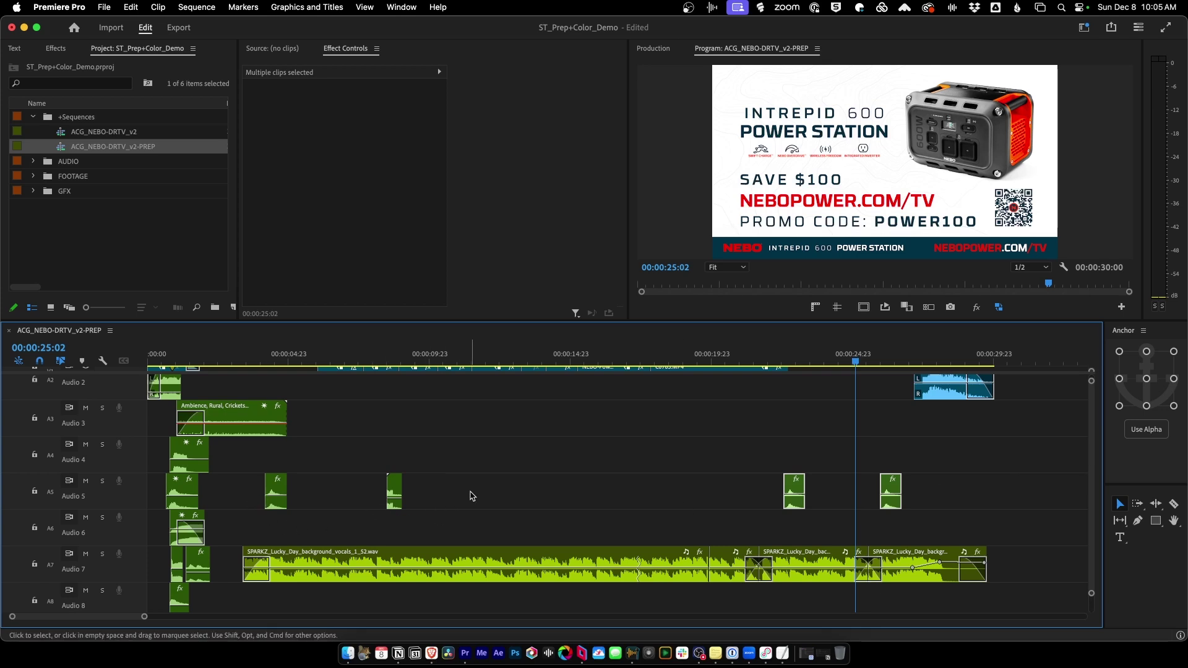
{"action": "left_click", "coordinate": [394, 492]}
{"action": "key", "text": "alt+Up"}
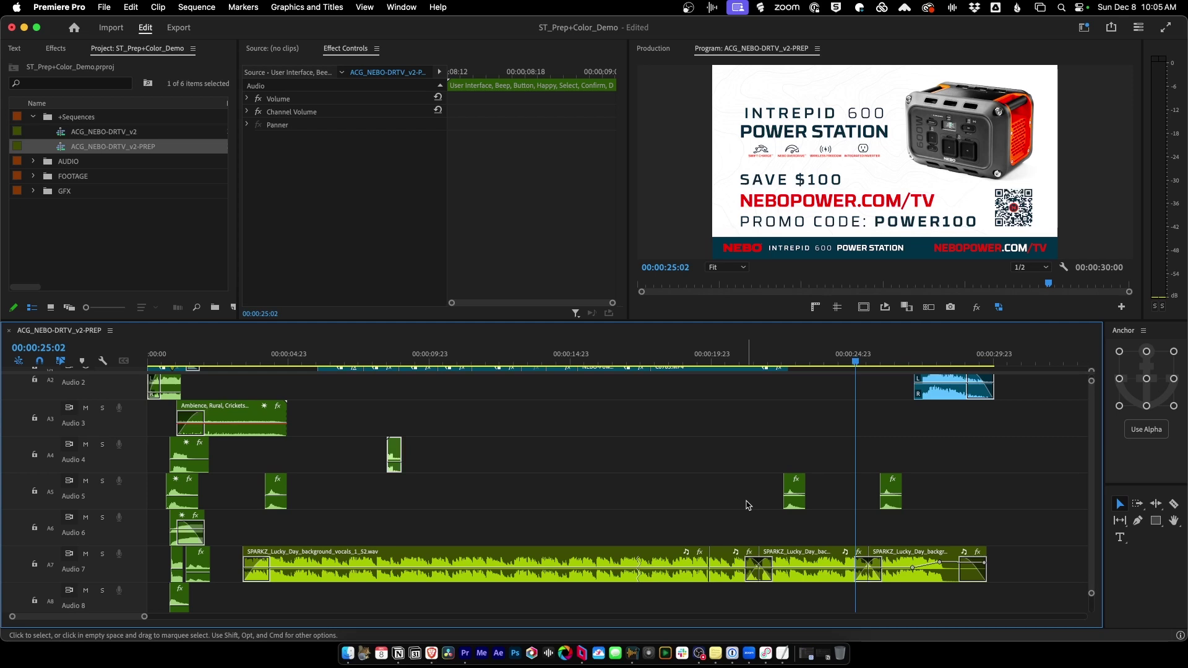
Move all SPARKZ_Lucky_Day music clips from A7 down to A9, minimize all audio tracks and clear the selection.
{"action": "scroll", "coordinate": [1044, 417], "scroll_direction": "down", "scroll_amount": 5}
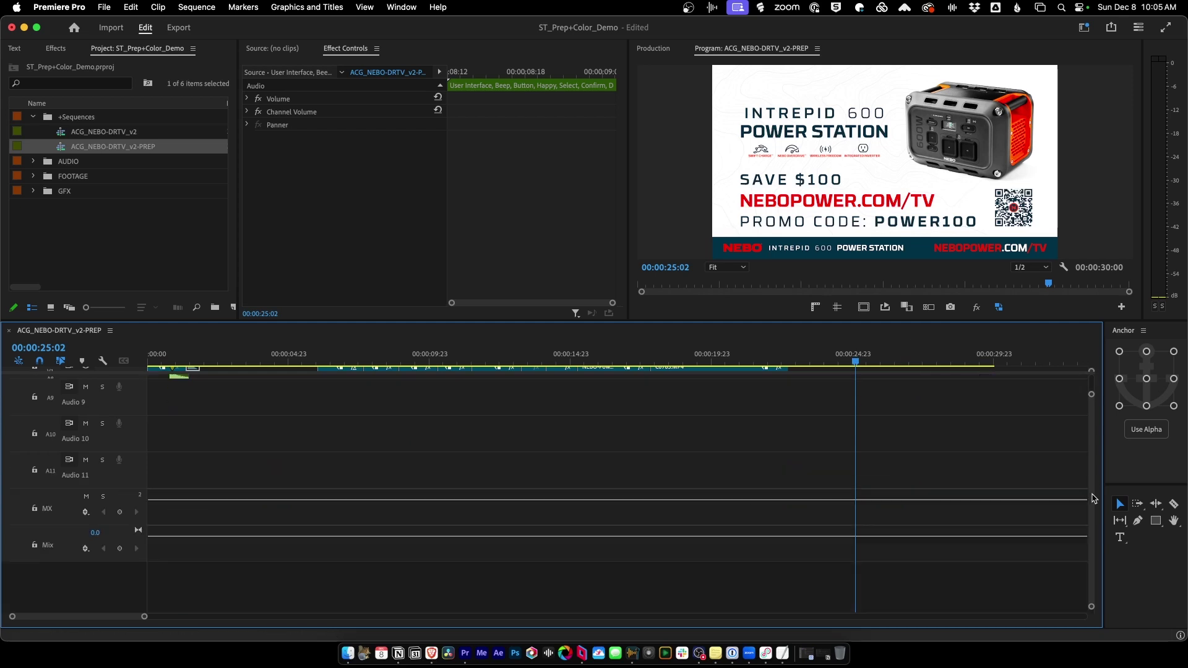
{"action": "left_click_drag", "start_coordinate": [1044, 416], "coordinate": [362, 481]}
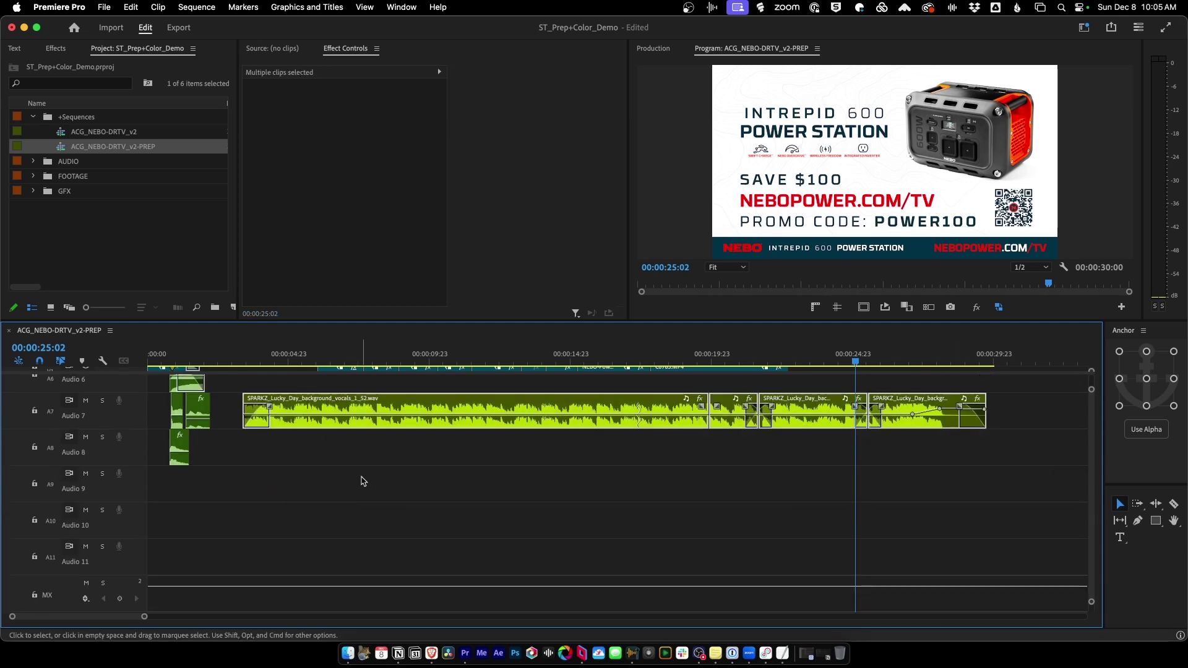
{"action": "key", "text": "alt+Down"}
{"action": "key", "text": "alt+Down"}
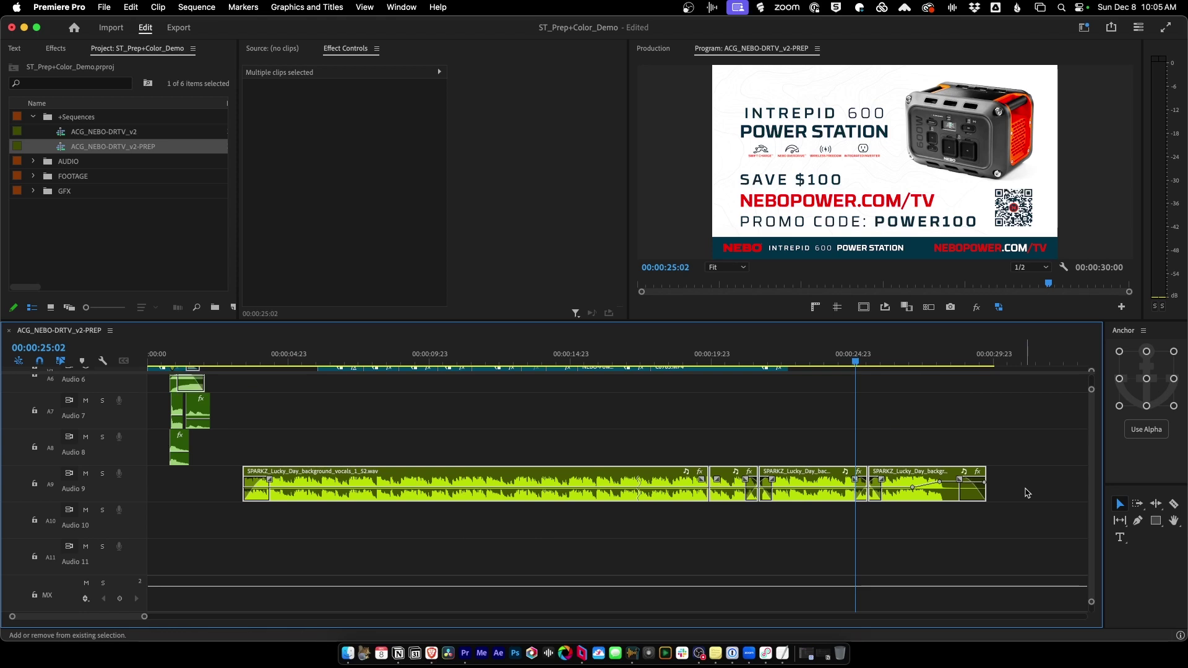
{"action": "key", "text": "shift+minus"}
{"action": "scroll", "coordinate": [137, 413], "scroll_direction": "up", "scroll_amount": 3}
{"action": "key", "text": "super+shift+a"}
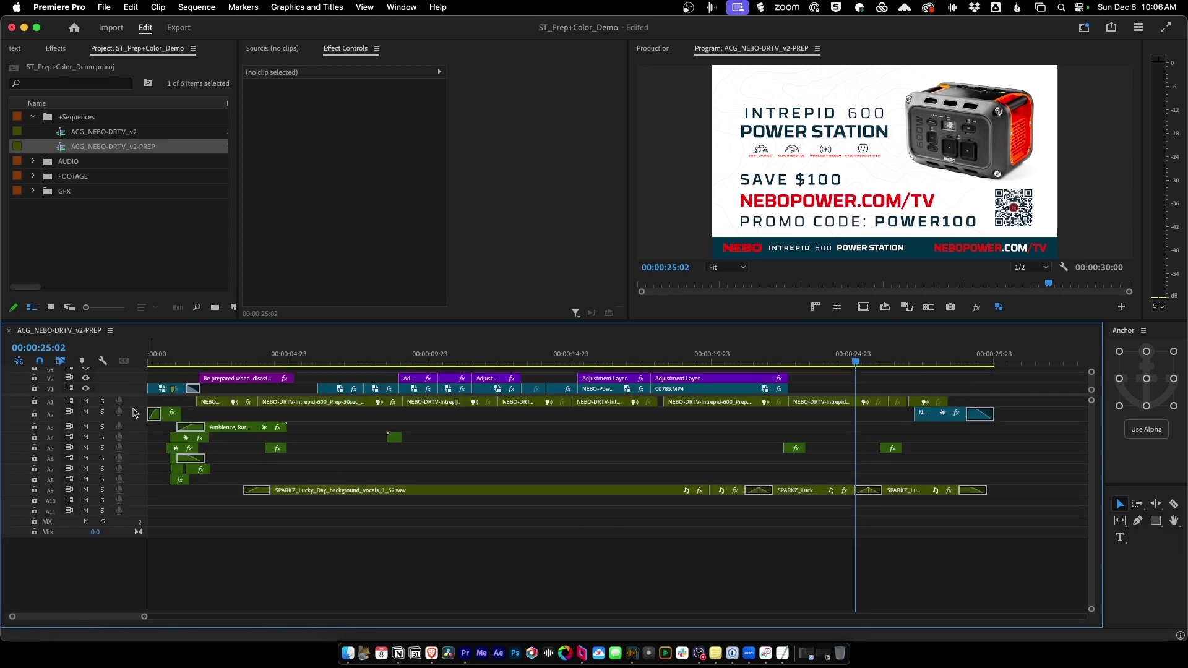
Expand A1 to examine the dialogue waveforms, minimize it again, and expand the music track A9.
{"action": "double_click", "coordinate": [135, 410]}
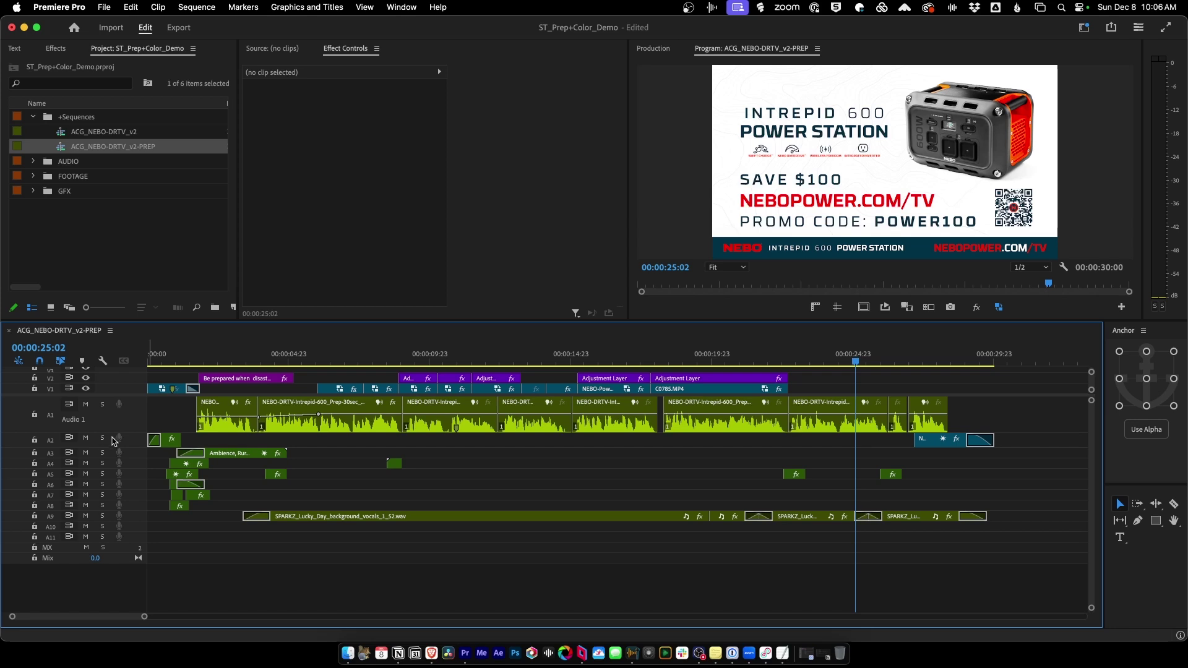
{"action": "left_click_drag", "start_coordinate": [130, 431], "coordinate": [130, 409]}
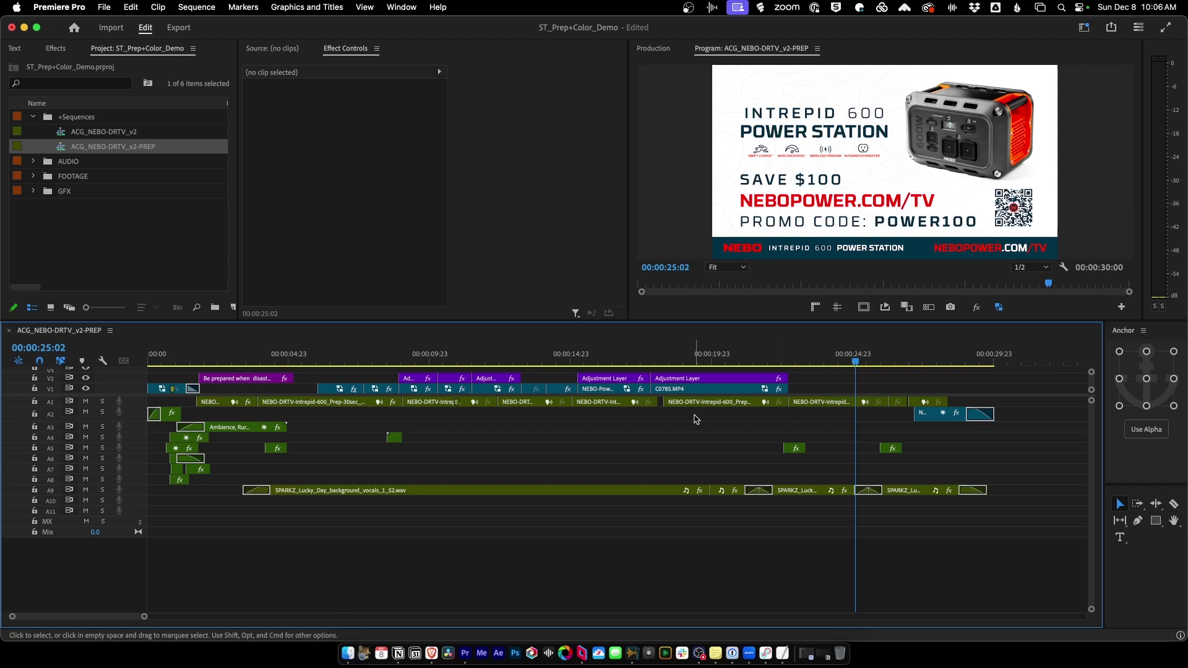
{"action": "double_click", "coordinate": [142, 500]}
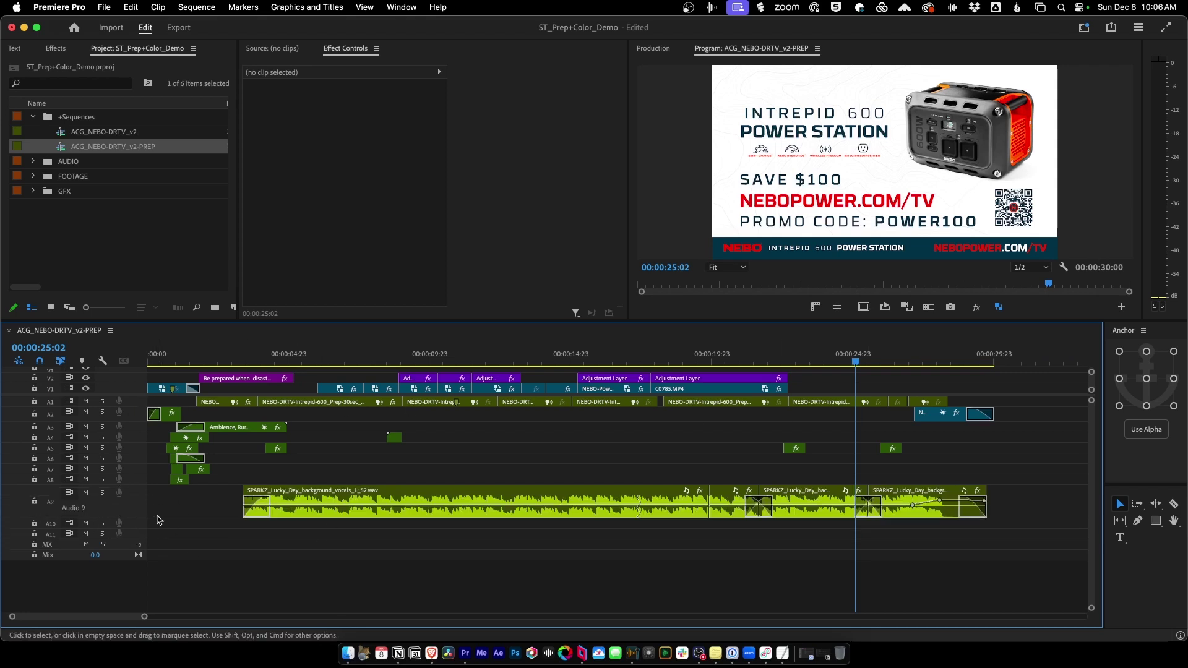
Duplicate the long SPARKZ_Lucky_Day remixed music clip from A9 onto A10 directly below it and solo A10.
{"action": "double_click", "coordinate": [141, 514]}
{"action": "left_click", "coordinate": [317, 357]}
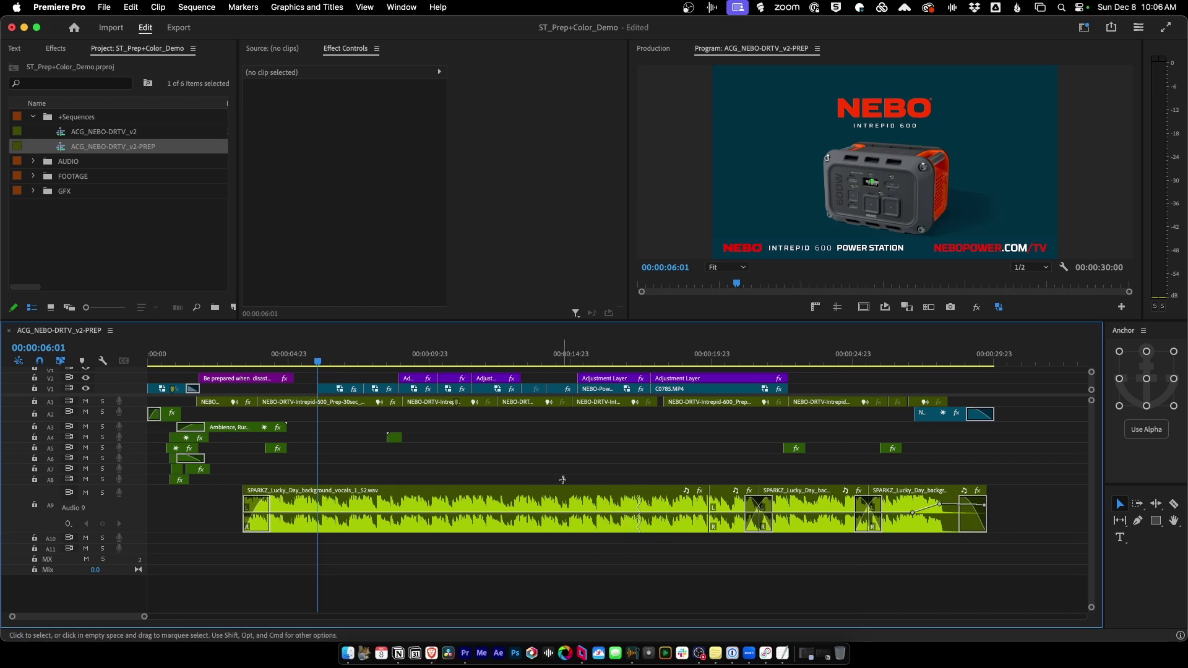
{"action": "left_click", "coordinate": [549, 502]}
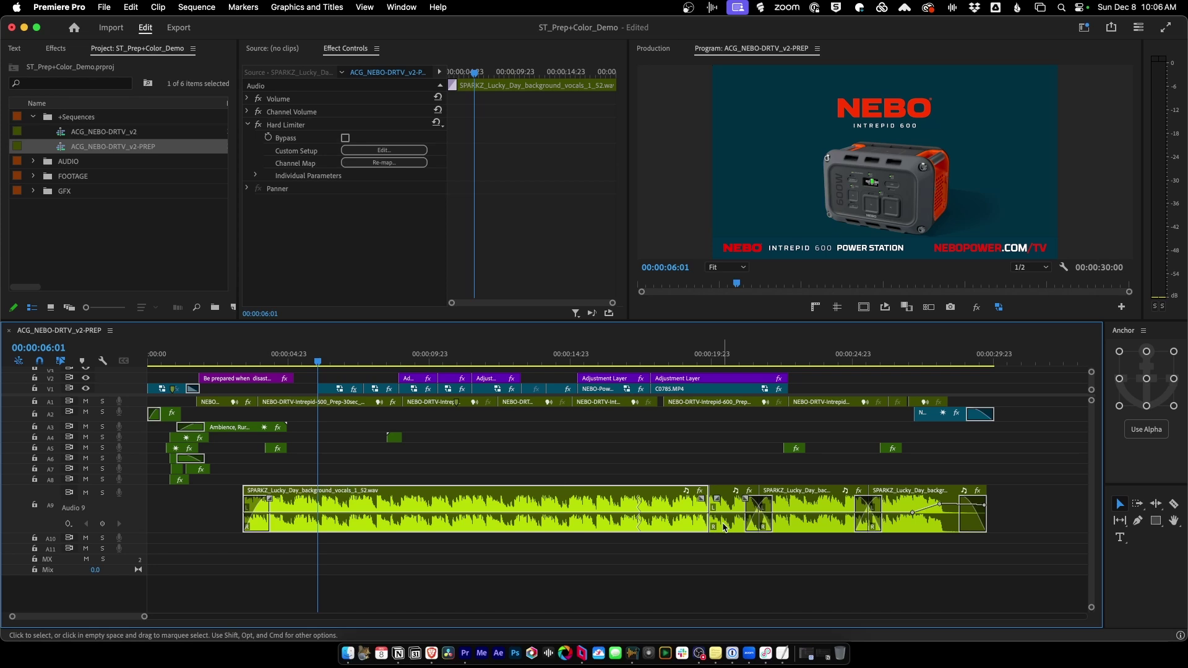
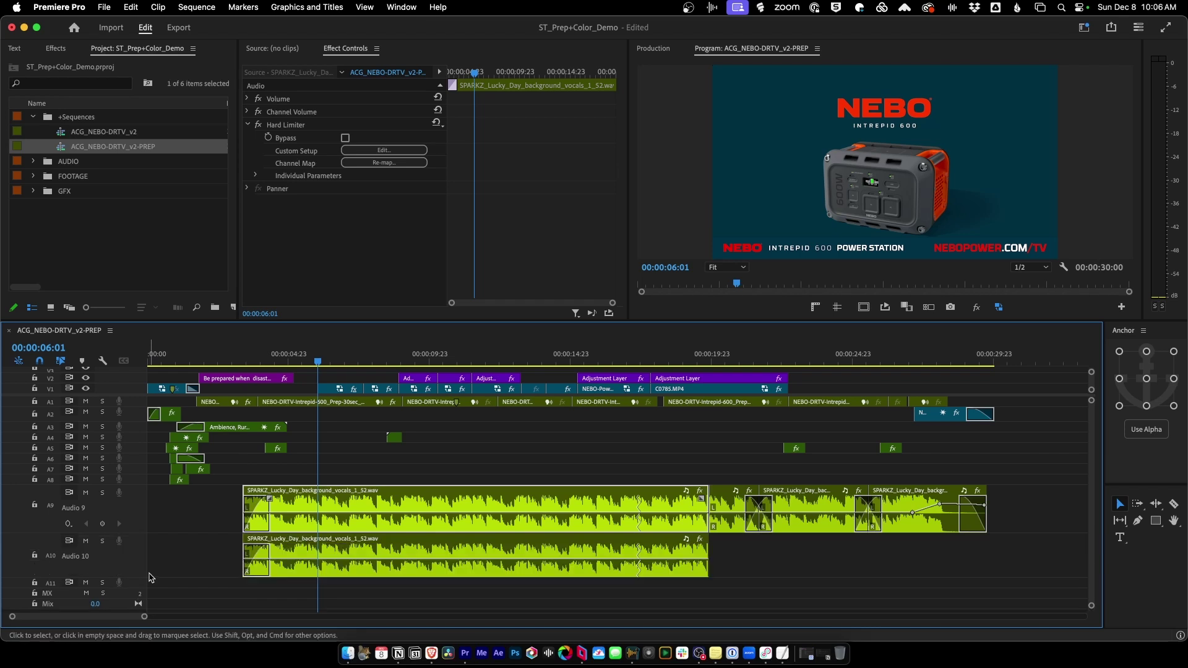
{"action": "left_click", "coordinate": [102, 542]}
Strip the A10 music copy of its opening fade and all audio attributes including Hard Limiter, and mark in and out points around it.
{"action": "left_click", "coordinate": [257, 556]}
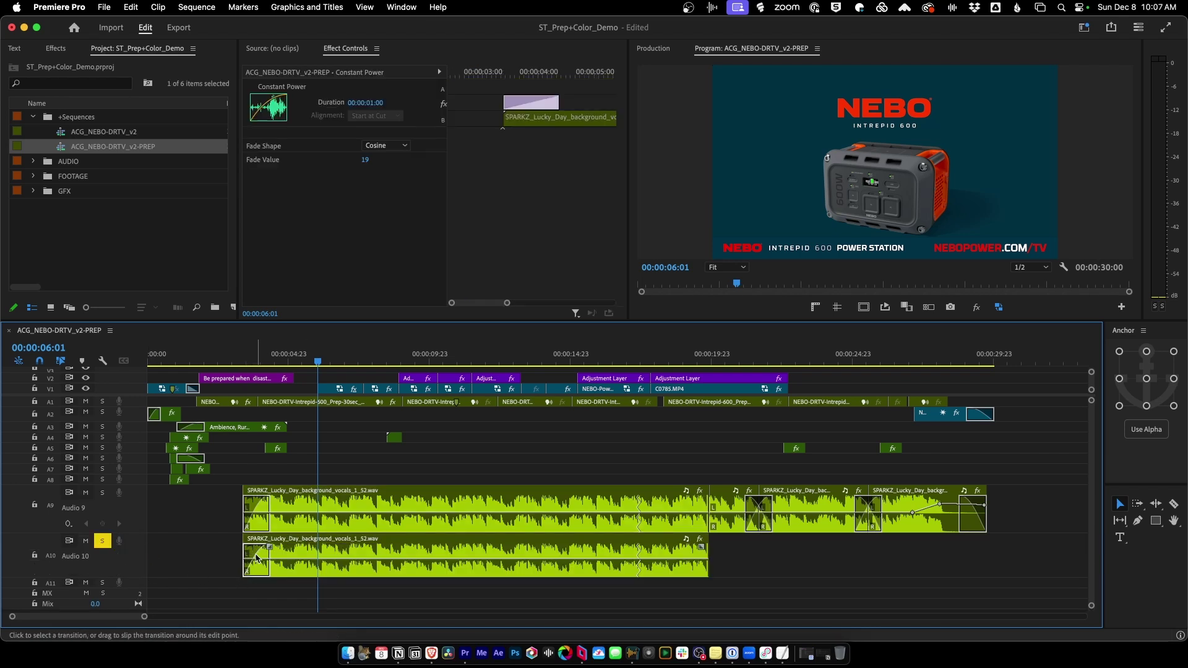
{"action": "key", "text": "Delete"}
{"action": "left_click", "coordinate": [262, 573]}
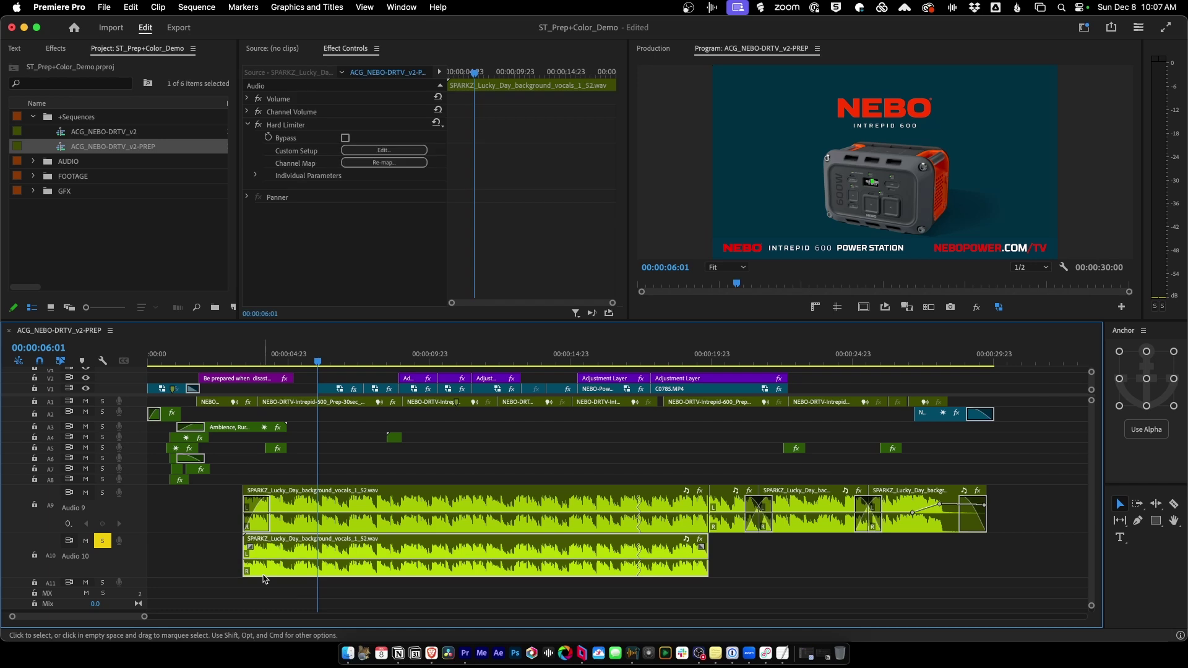
{"action": "key", "text": "super+alt+shift+v"}
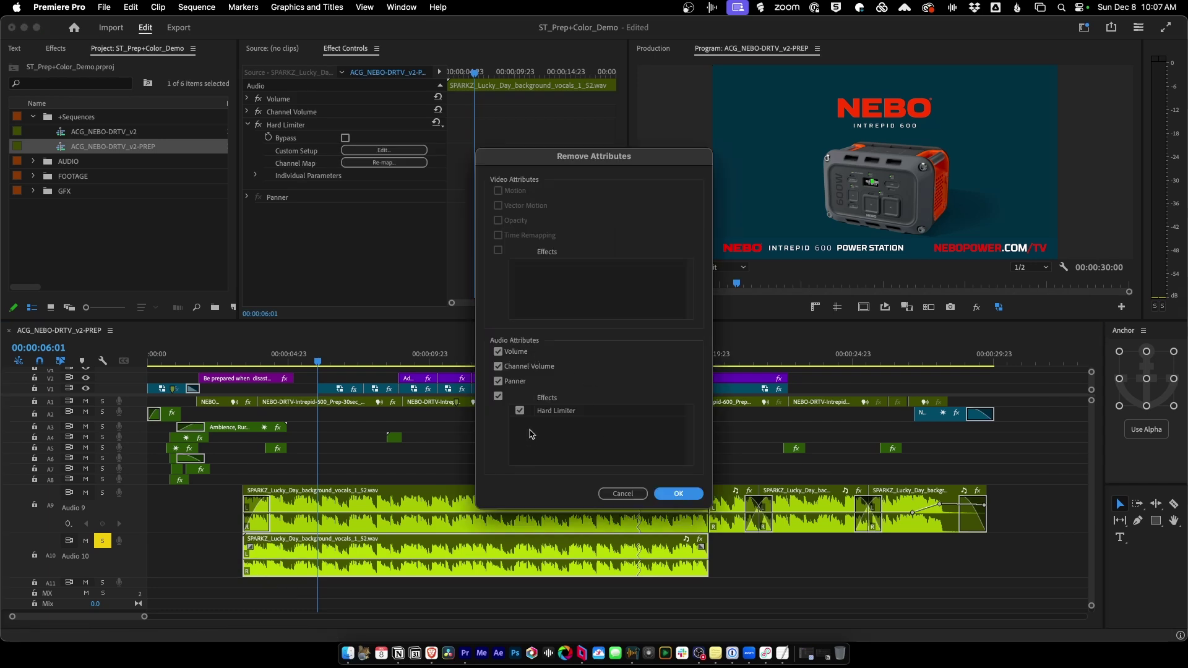
{"action": "left_click", "coordinate": [679, 495]}
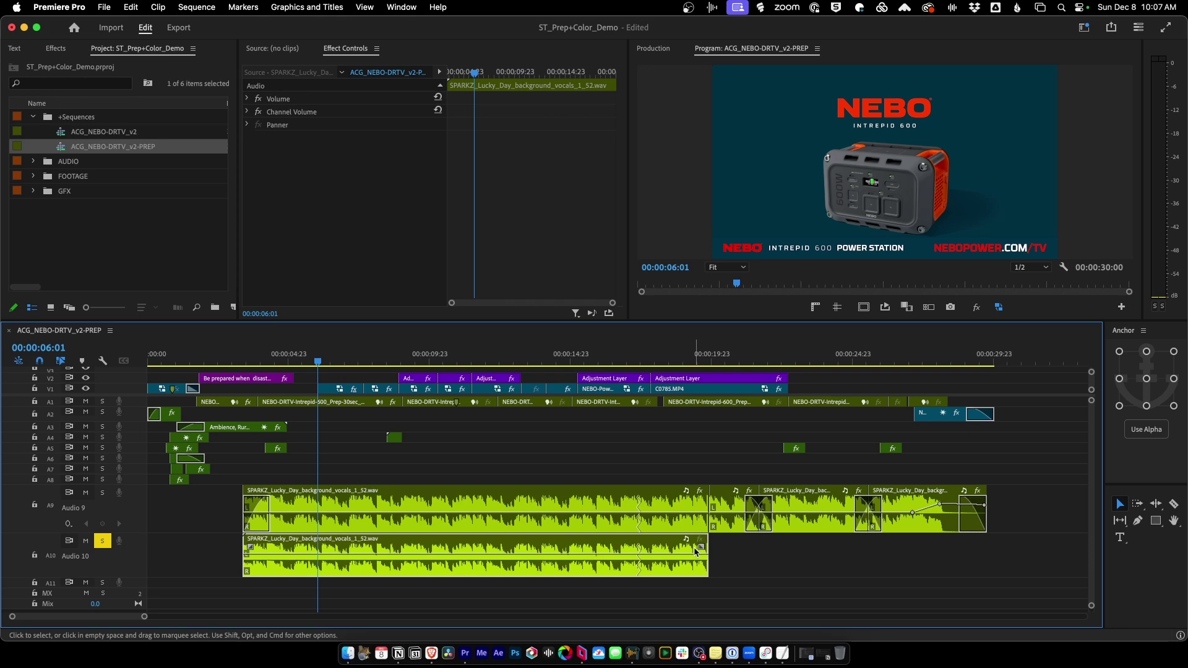
{"action": "key", "text": "x"}
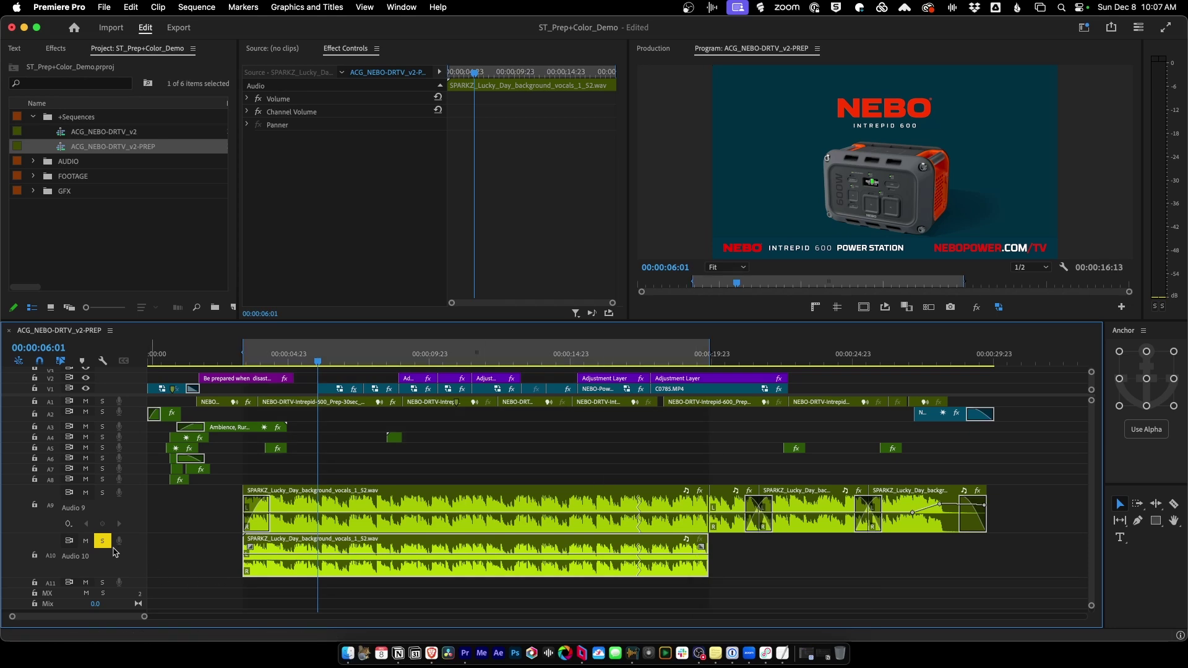
{"action": "key", "text": "super+m"}
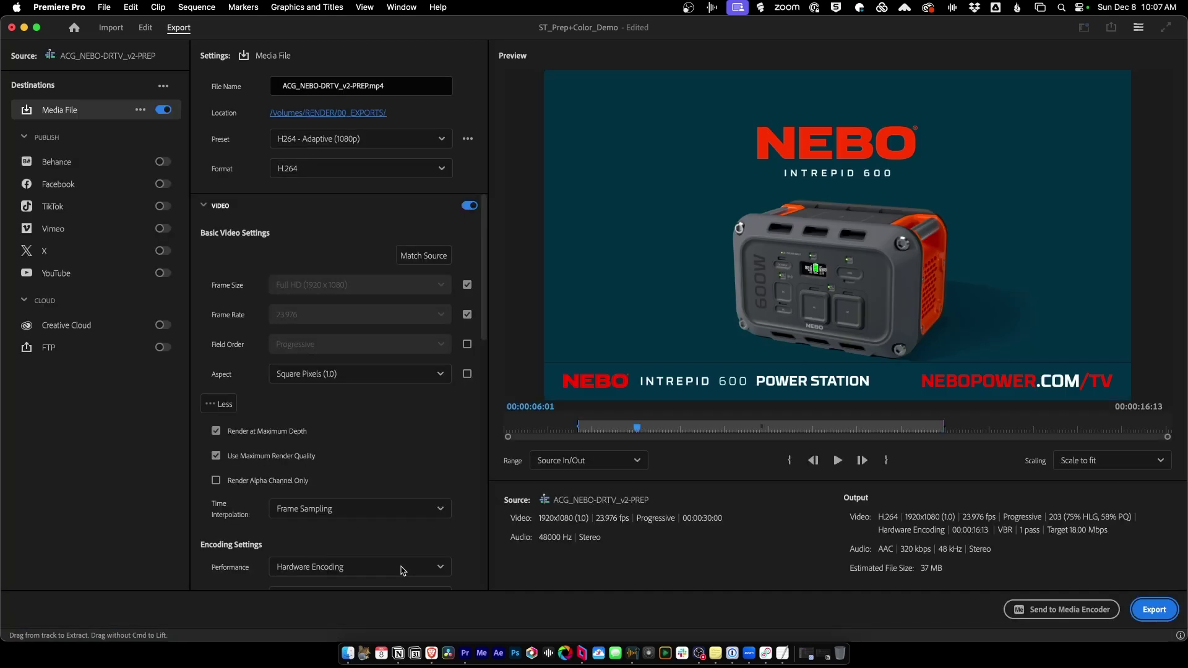
{"action": "left_click", "coordinate": [378, 142]}
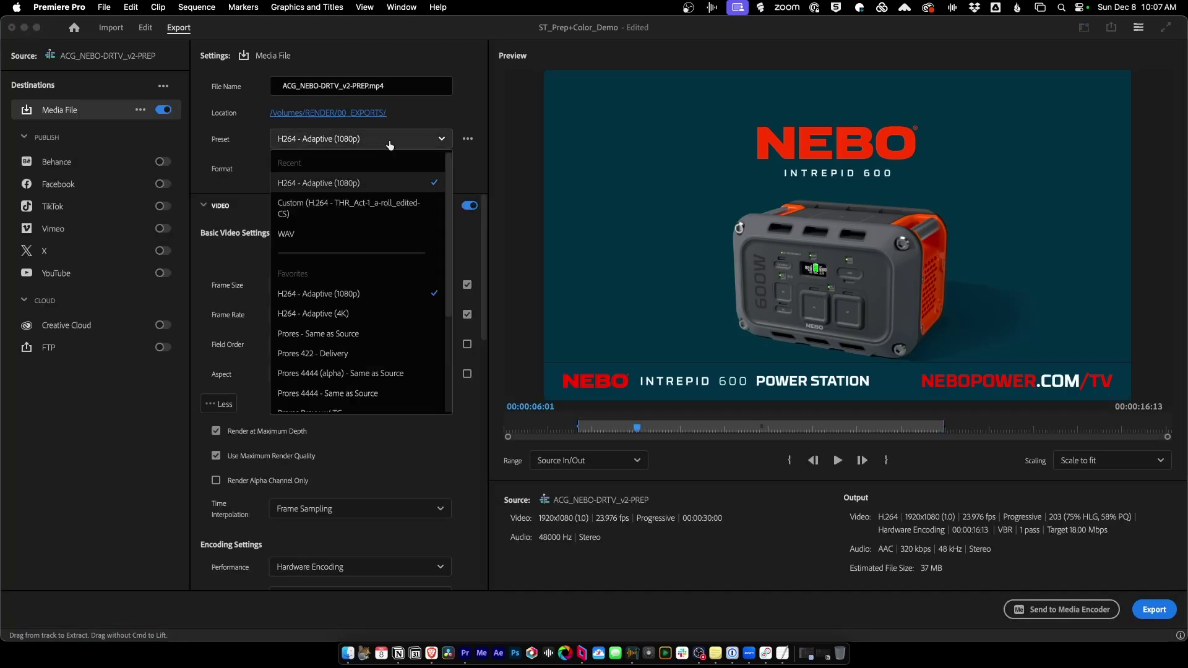
{"action": "left_click", "coordinate": [309, 239]}
{"action": "left_click", "coordinate": [368, 87]}
{"action": "left_click", "coordinate": [144, 32]}
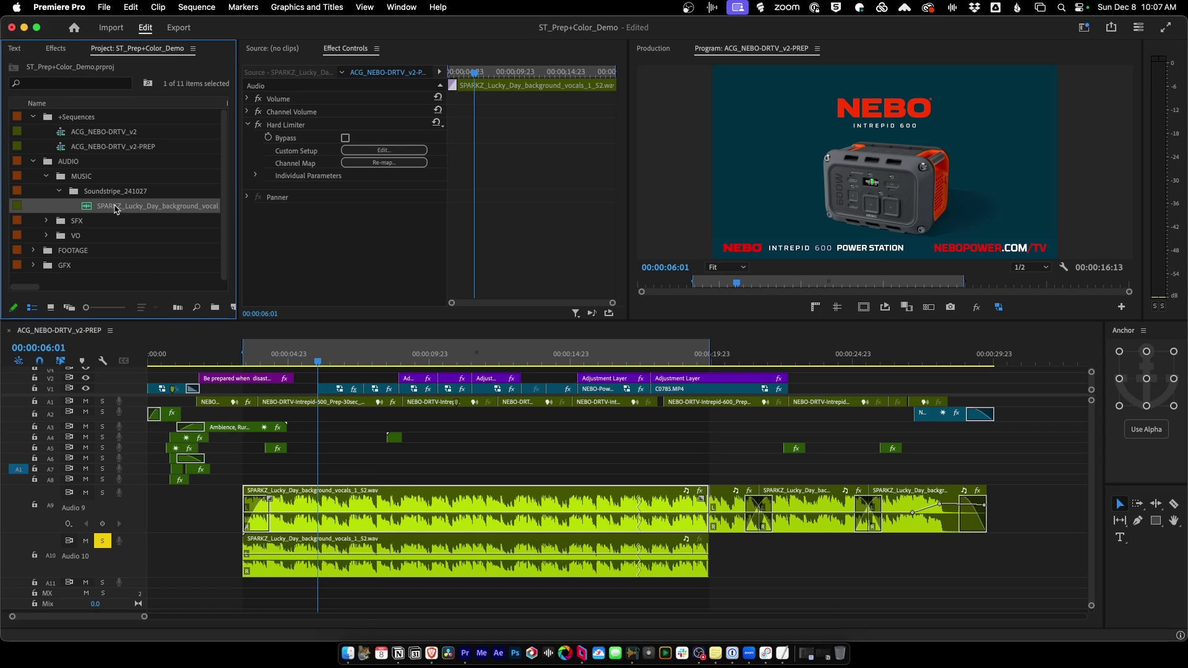
Copy the name of the SPARKZ_Lucky_Day source clip in the Soundstripe_241027 bin and use it as the export file name.
{"action": "left_click", "coordinate": [114, 207]}
{"action": "key", "text": "super+c"}
{"action": "left_click", "coordinate": [178, 29]}
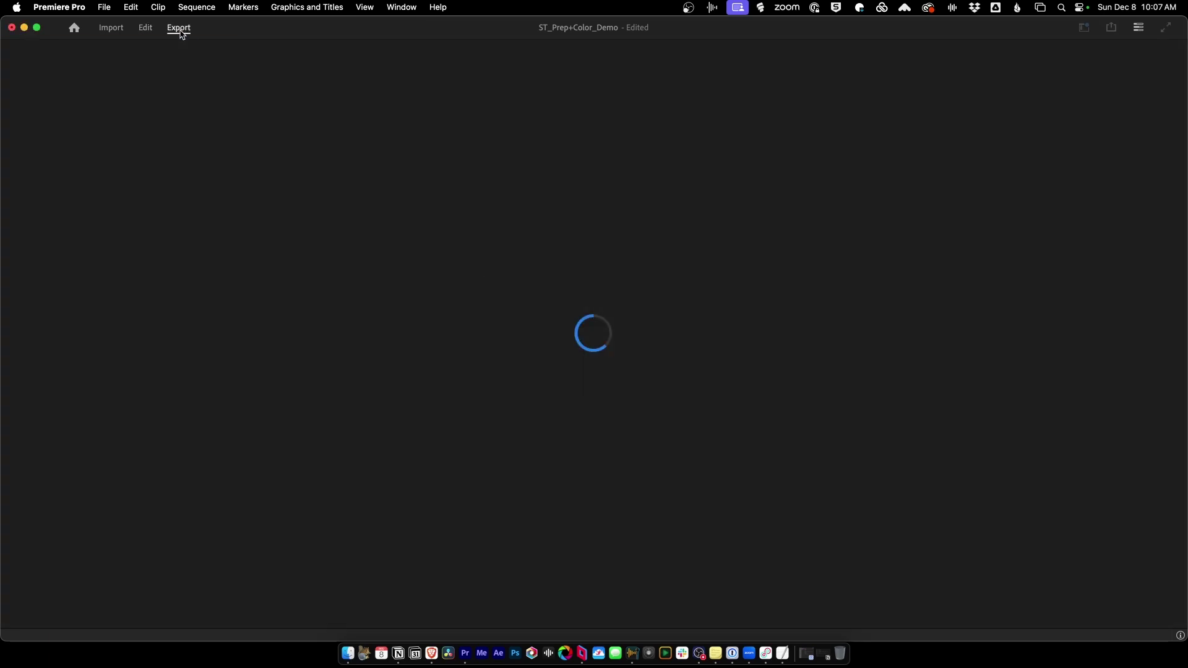
{"action": "left_click", "coordinate": [374, 82]}
{"action": "key", "text": "super+a"}
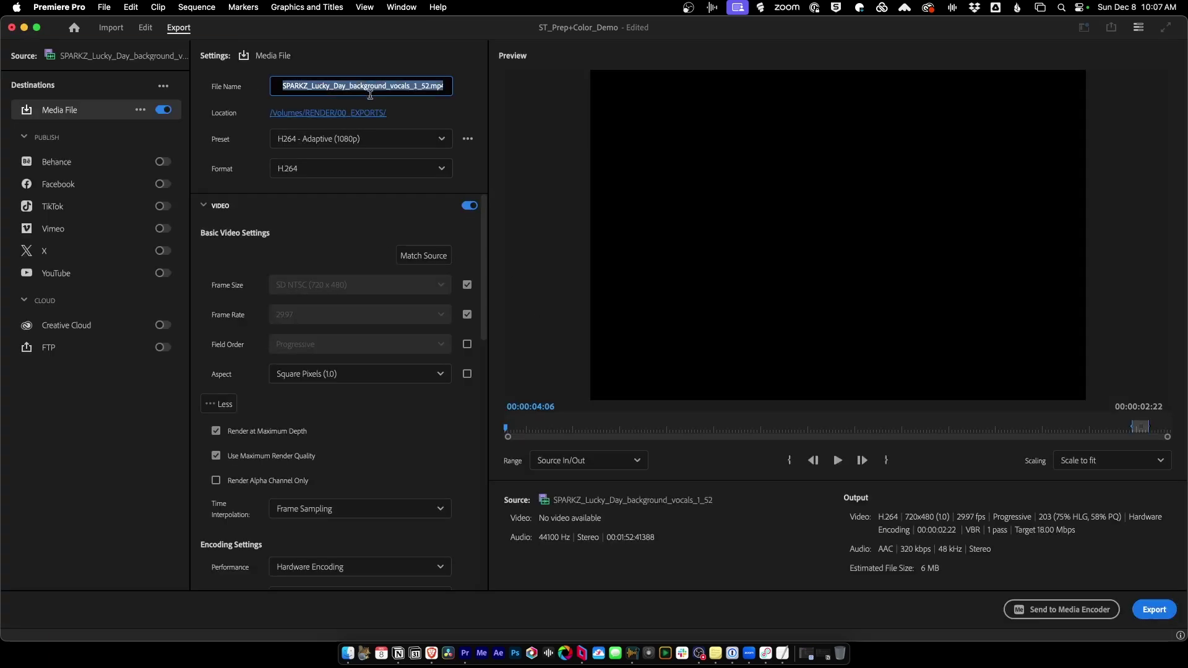
{"action": "key", "text": "super+v"}
Set the export to the WAV preset with the Source In/Out range and append "-remix" to the file name.
{"action": "left_click", "coordinate": [366, 139]}
{"action": "left_click", "coordinate": [304, 238]}
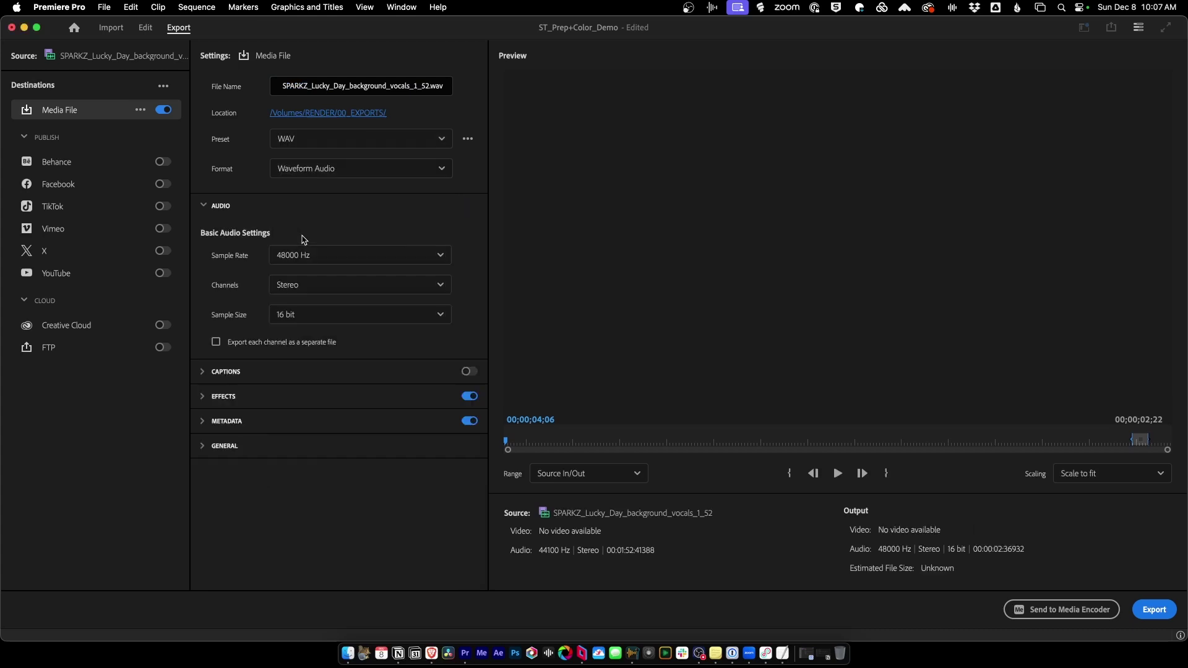
{"action": "left_click", "coordinate": [605, 476]}
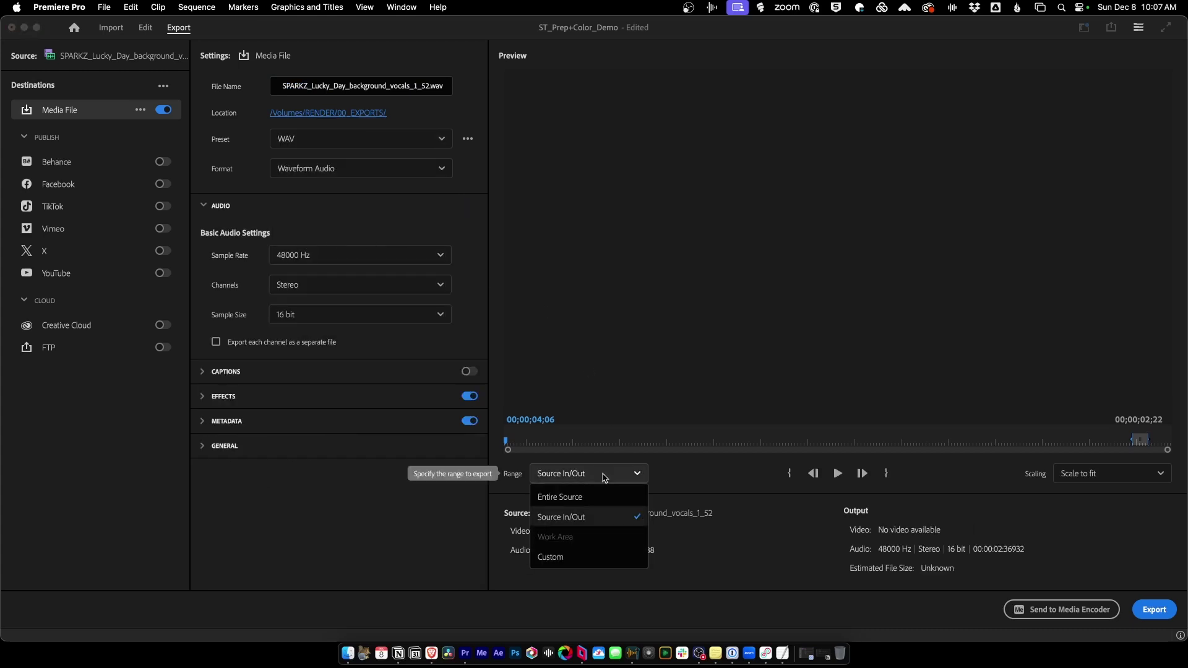
{"action": "left_click", "coordinate": [560, 522]}
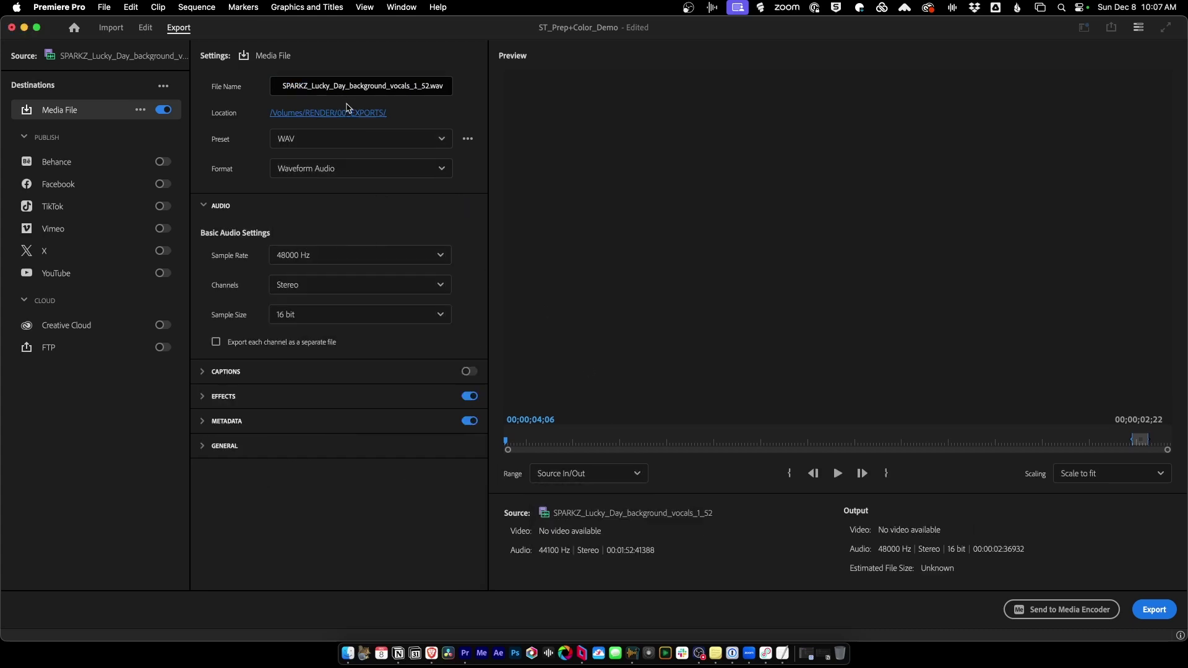
{"action": "left_click", "coordinate": [401, 87]}
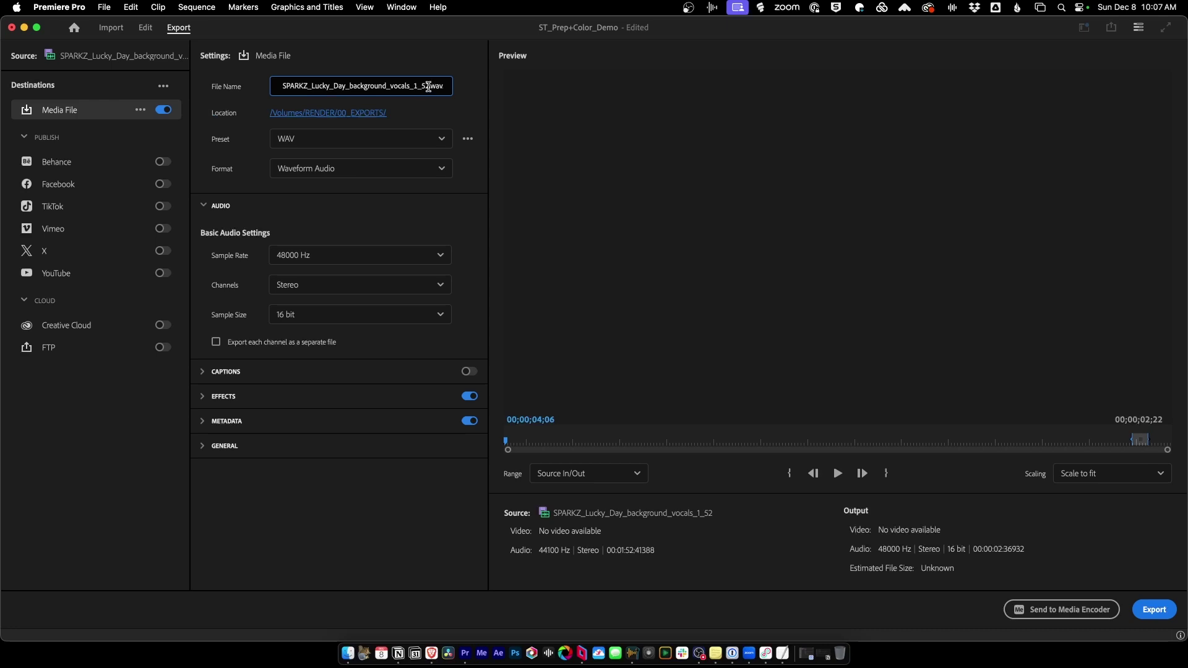
{"action": "type", "text": "-remixed"}
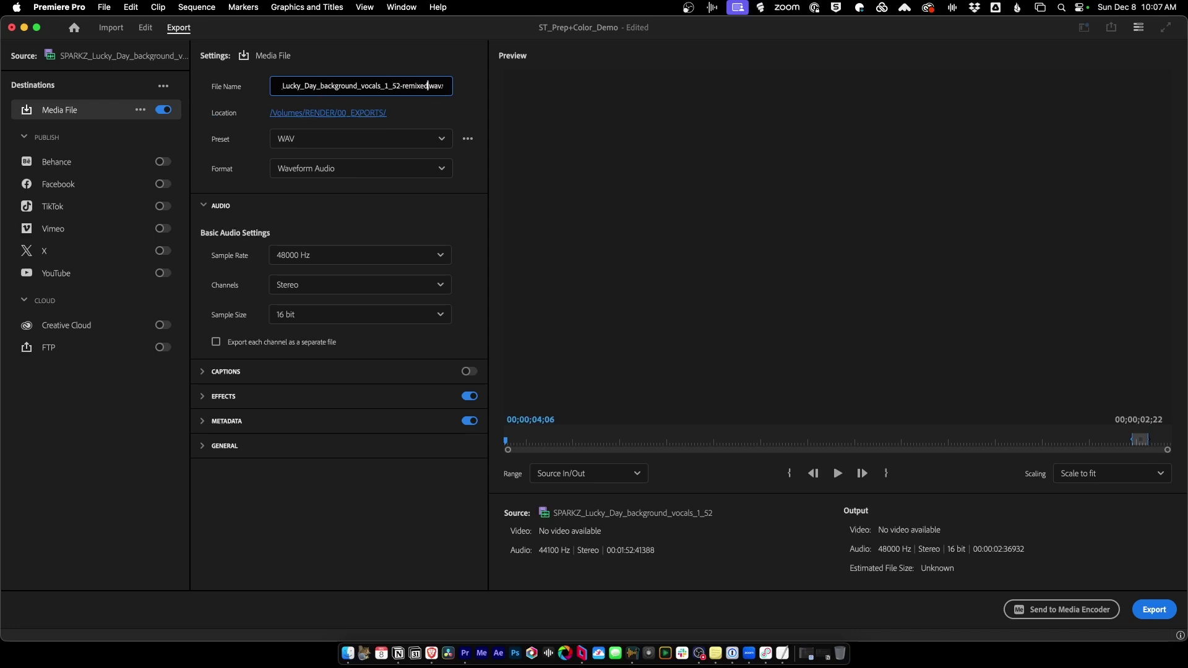
{"action": "key", "text": "BackSpace"}
Set the export location to a new folder named PrPro-Remixes inside 01_PROJECTS/NEBO-DRTV/AUDIO/SOURCE.
{"action": "left_click", "coordinate": [322, 115]}
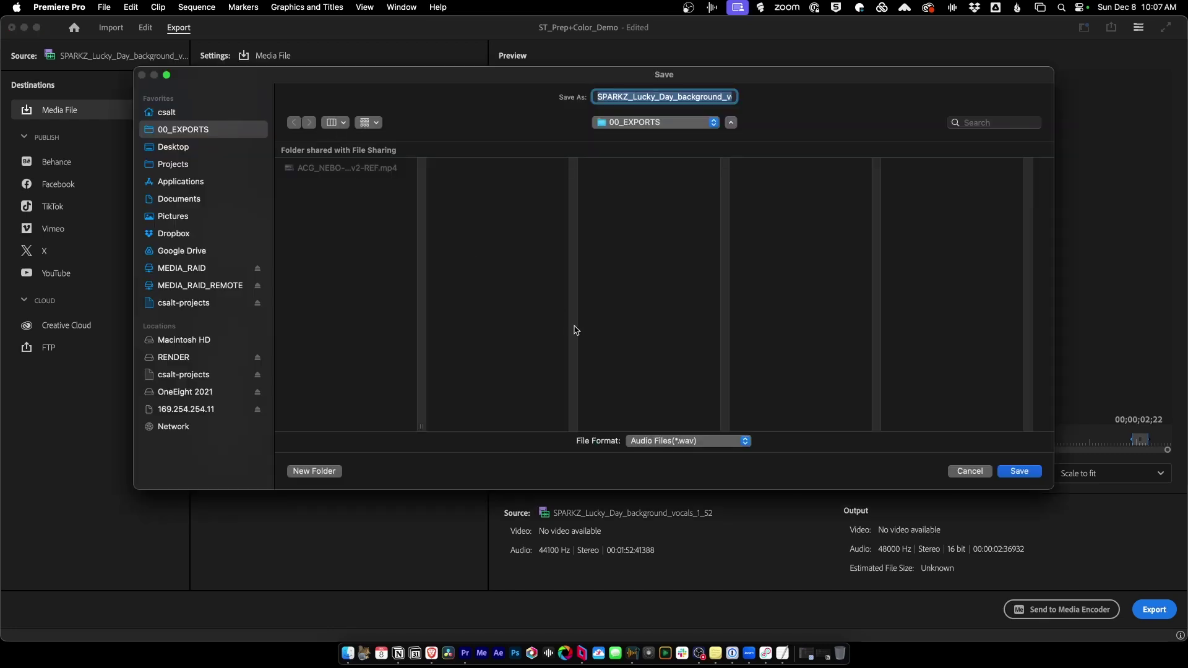
{"action": "left_click", "coordinate": [207, 305]}
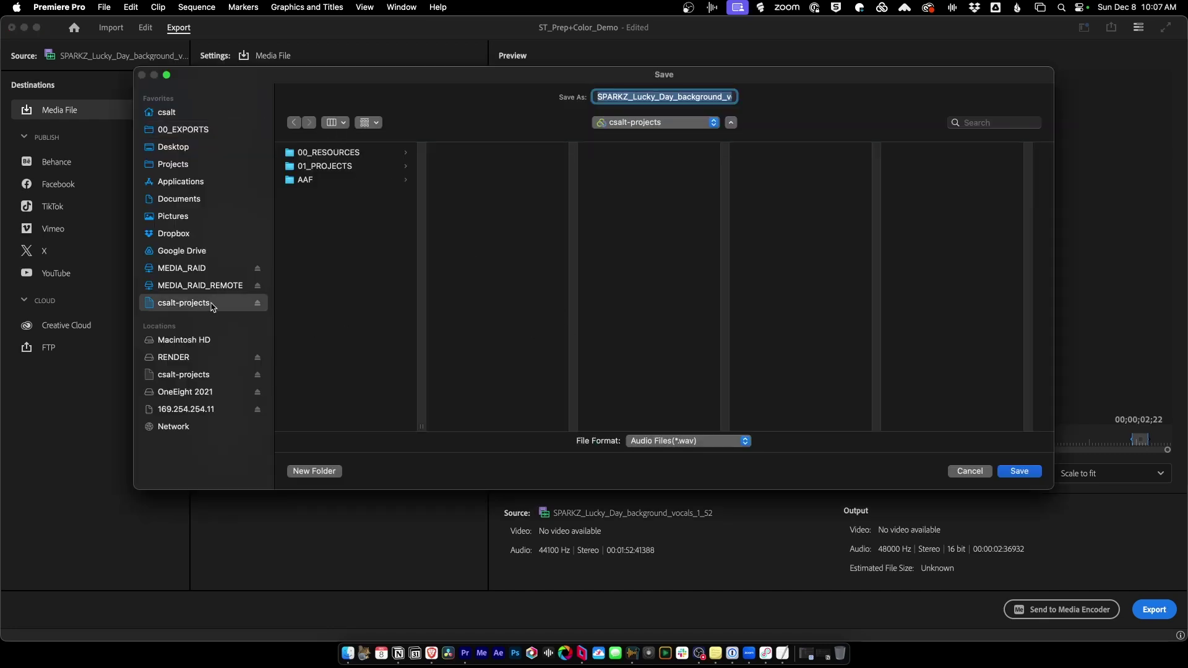
{"action": "left_click", "coordinate": [346, 167]}
{"action": "left_click", "coordinate": [490, 193]}
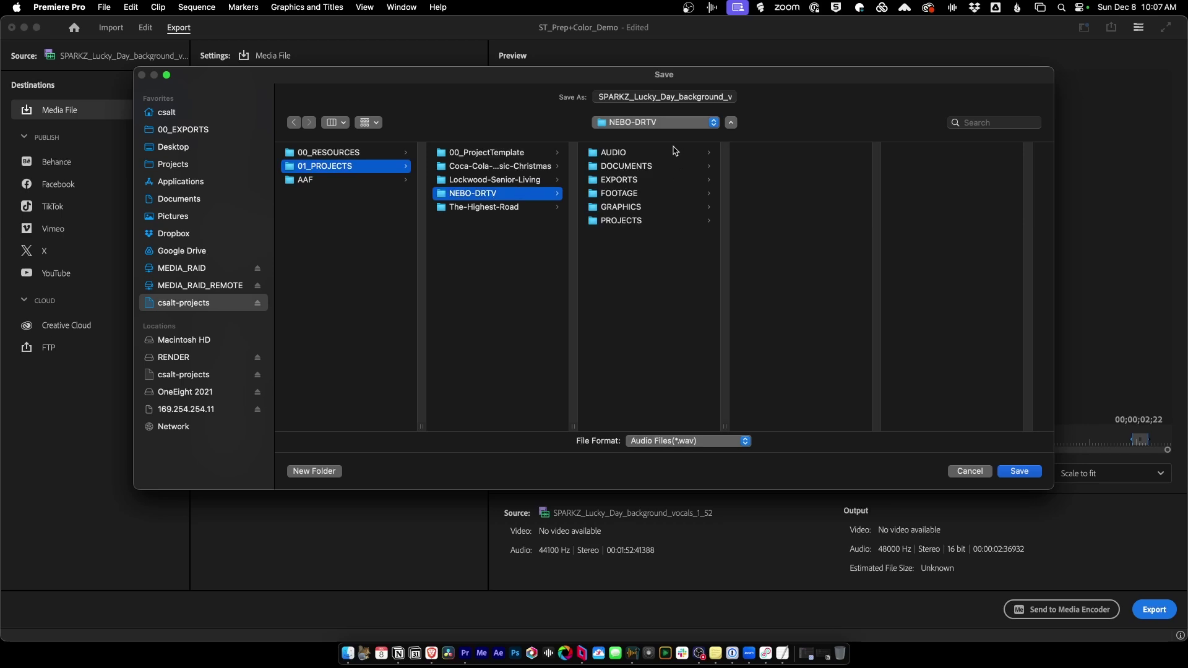
{"action": "left_click", "coordinate": [676, 152]}
{"action": "left_click", "coordinate": [785, 197]}
{"action": "left_click", "coordinate": [309, 471]}
{"action": "type", "text": "PrPro-Remixes"}
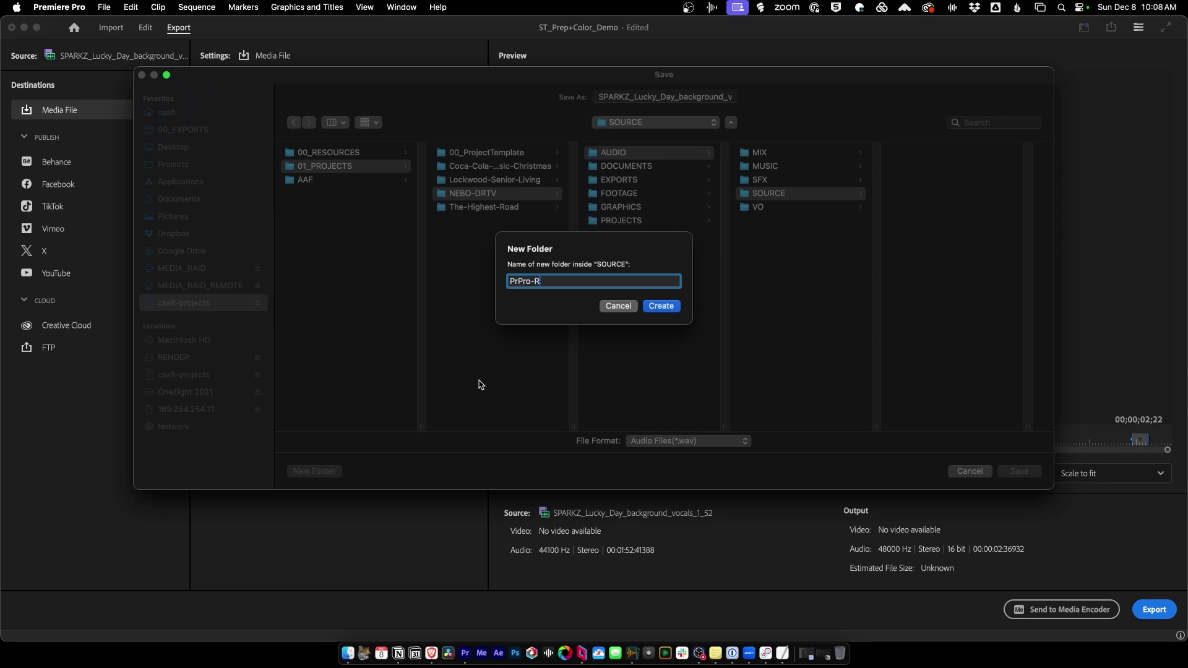
{"action": "left_click", "coordinate": [673, 307]}
{"action": "left_click", "coordinate": [1019, 471]}
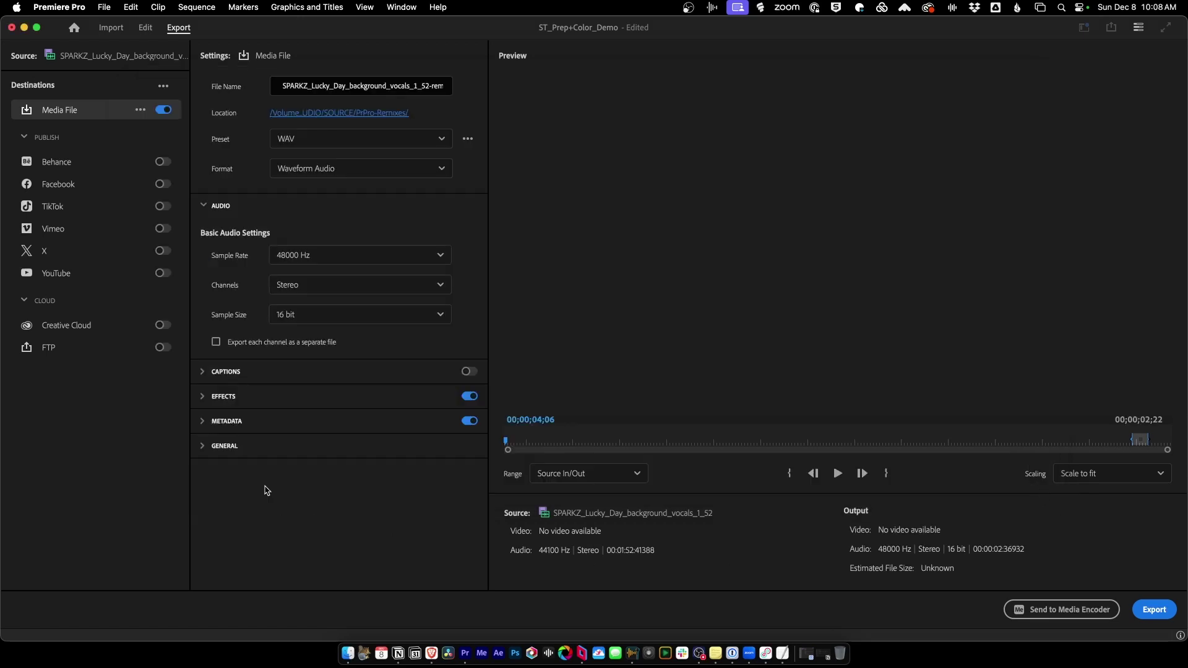
Enable Import into Project for the export and export the remixed music as a WAV file.
{"action": "left_click", "coordinate": [225, 445]}
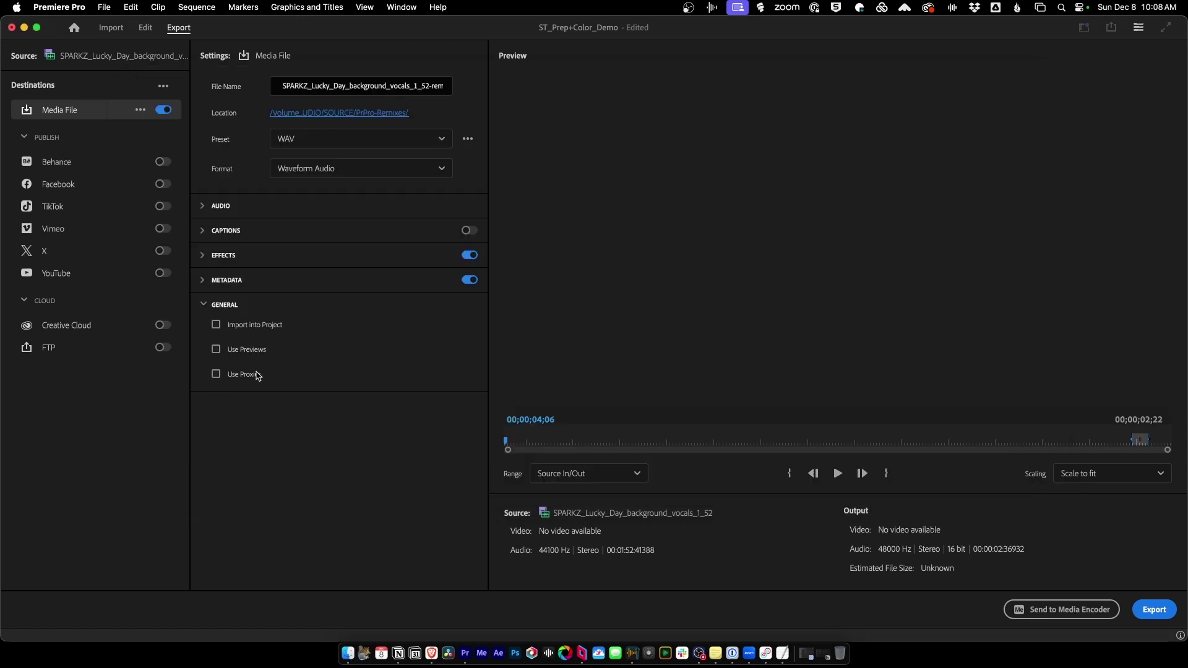
{"action": "left_click", "coordinate": [251, 325]}
{"action": "left_click", "coordinate": [1155, 610]}
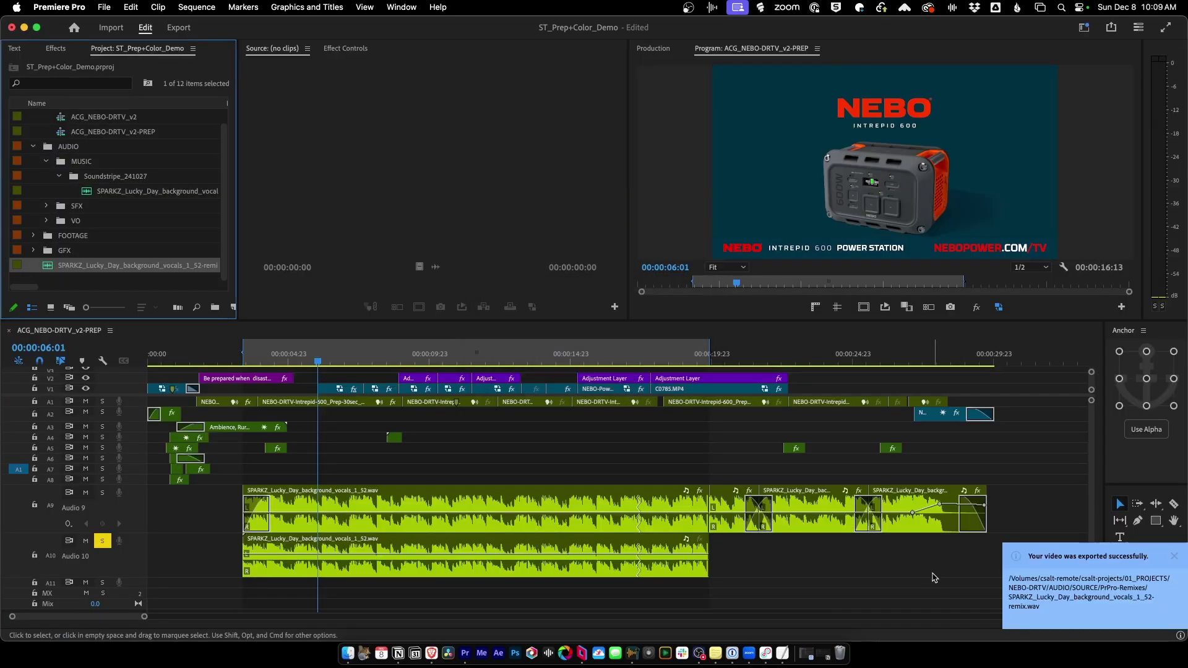
Overwrite the A10 music copy with the exported remix WAV, then unsolo A10 and clear the in and out points.
{"action": "double_click", "coordinate": [49, 266]}
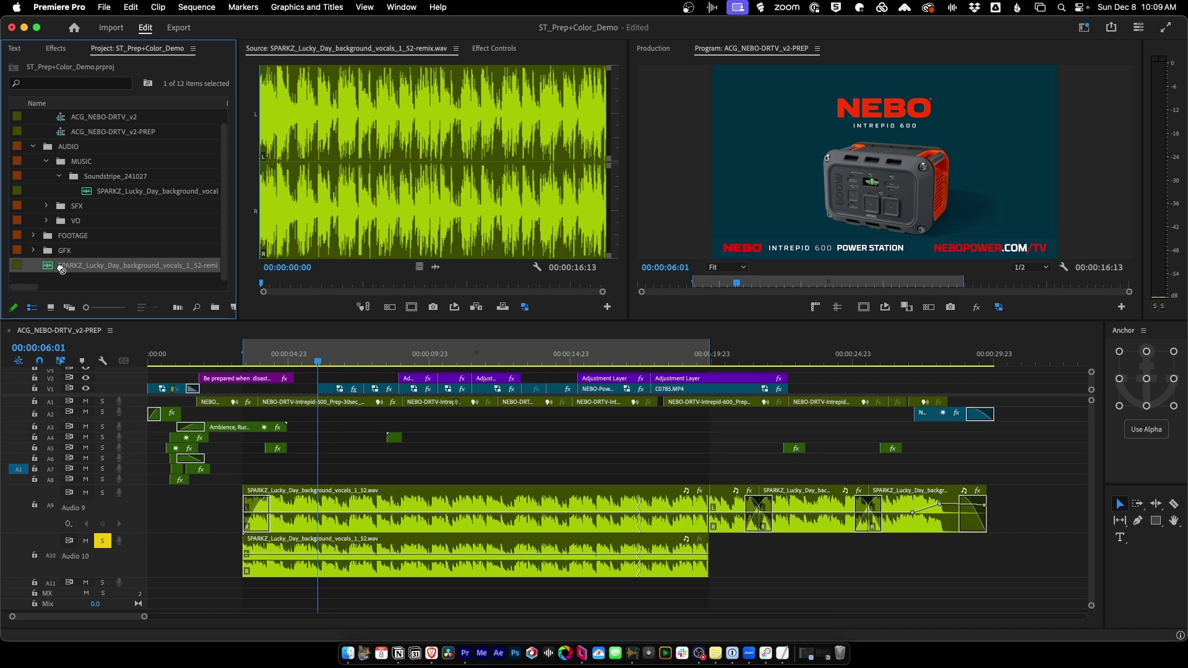
{"action": "left_click_drag", "start_coordinate": [99, 290], "coordinate": [244, 549]}
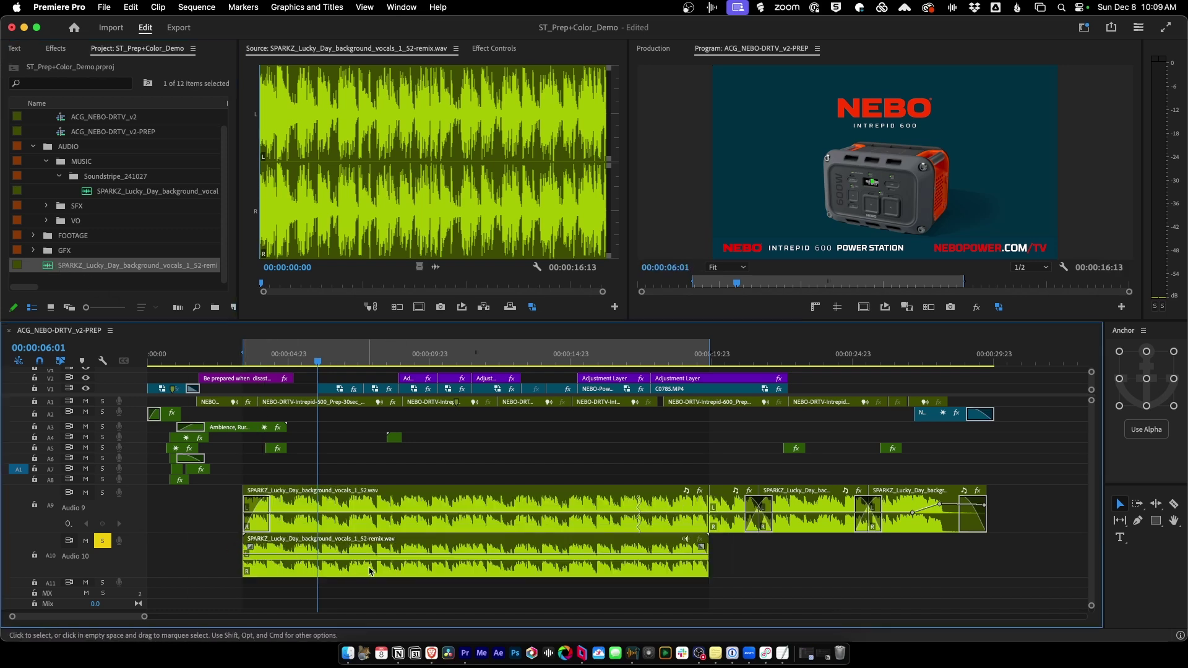
{"action": "left_click", "coordinate": [102, 540]}
{"action": "key", "text": "alt+x"}
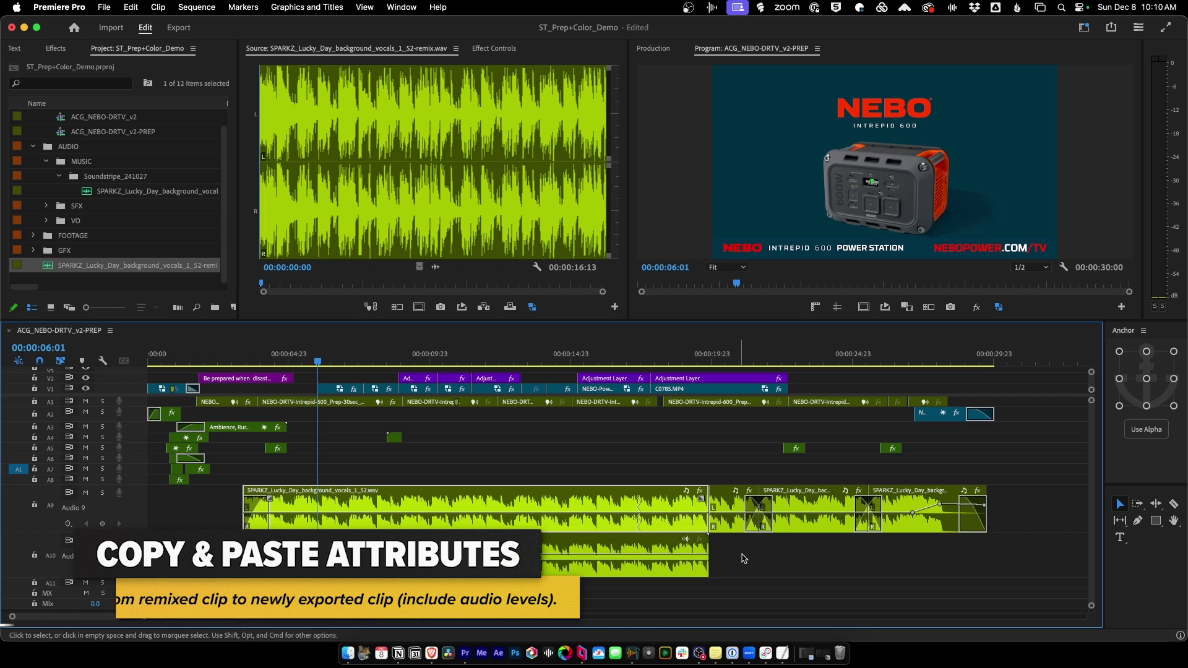
Paste the A9 remixed clip's volume, channel volume, panner, effects and Essential Sound attributes onto the A10 remix WAV and add its opening fade.
{"action": "left_click", "coordinate": [674, 570]}
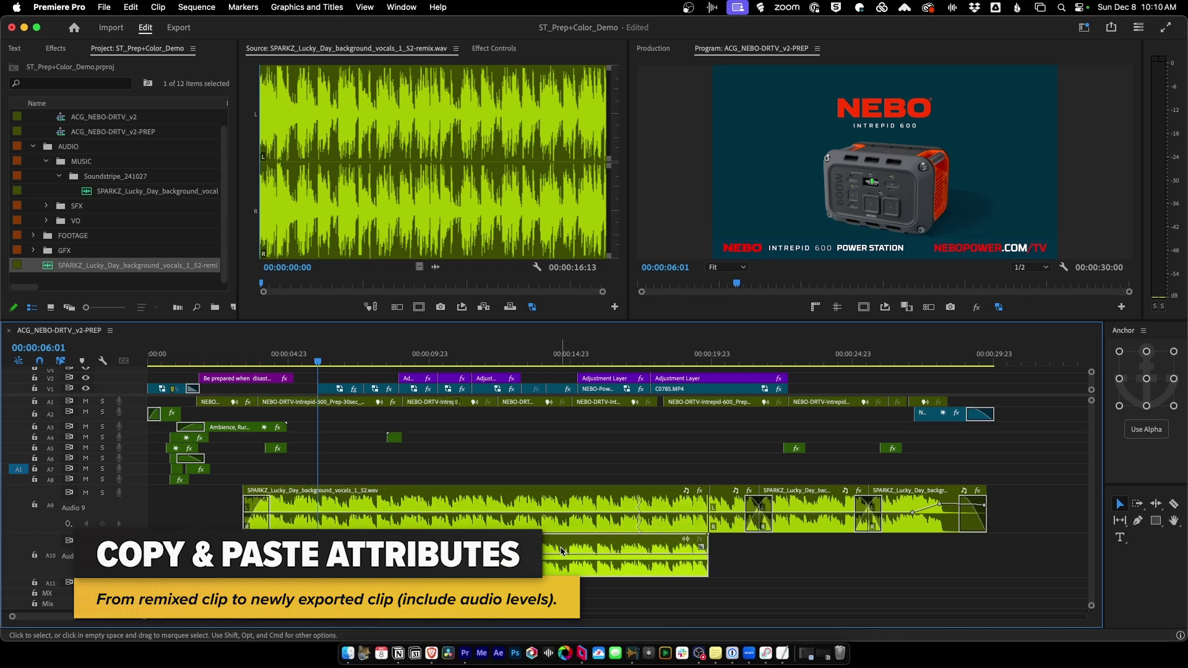
{"action": "key", "text": "super+alt+v"}
{"action": "left_click", "coordinate": [498, 333]}
{"action": "left_click", "coordinate": [498, 349]}
{"action": "left_click", "coordinate": [498, 364]}
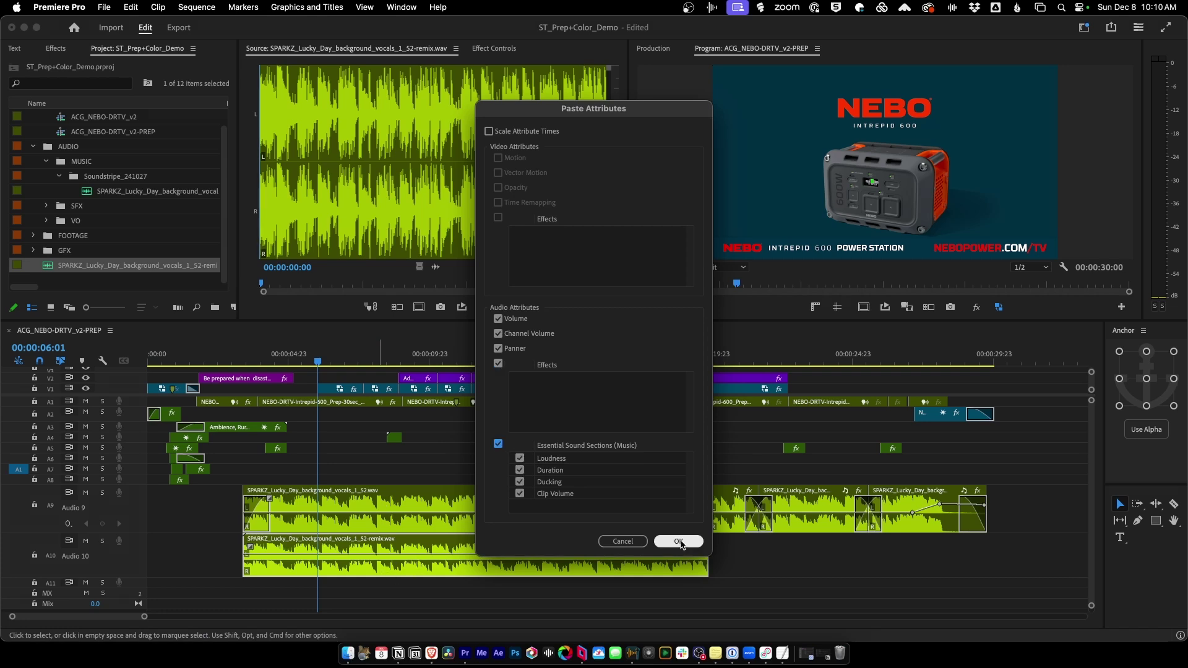
{"action": "left_click", "coordinate": [681, 541]}
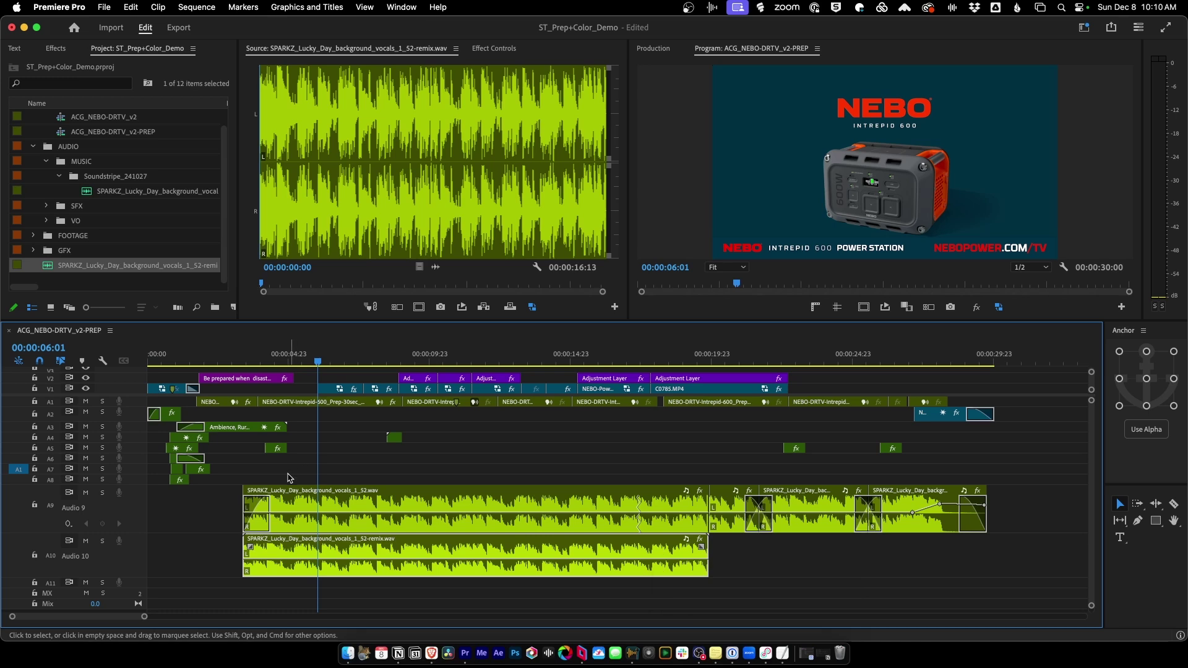
{"action": "left_click_drag", "start_coordinate": [250, 547], "coordinate": [270, 547]}
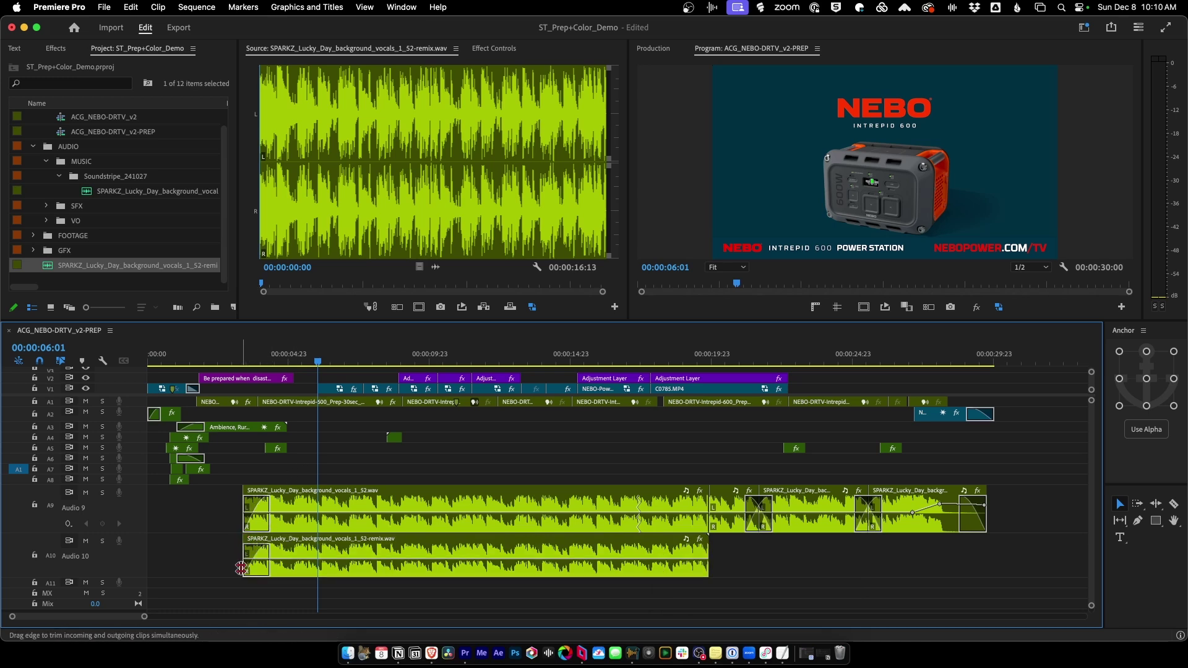
Move the remix WAV up from A10 to replace the original clip on A9 and delete all empty audio tracks.
{"action": "key", "text": "alt+Up"}
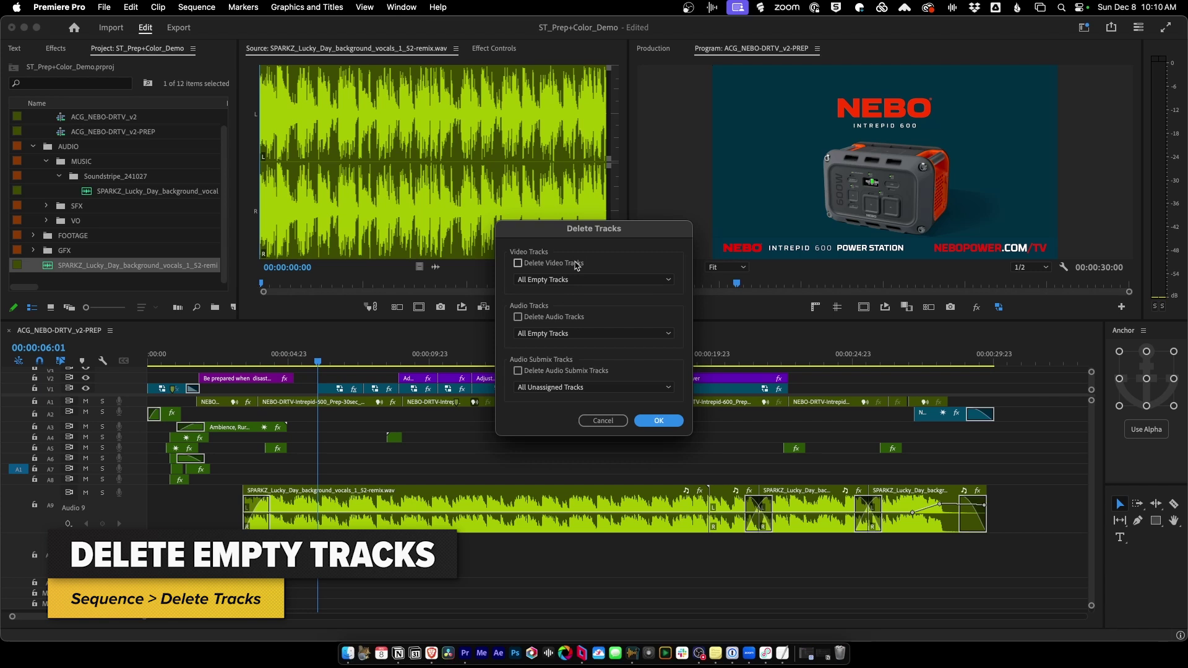
{"action": "left_click", "coordinate": [554, 317]}
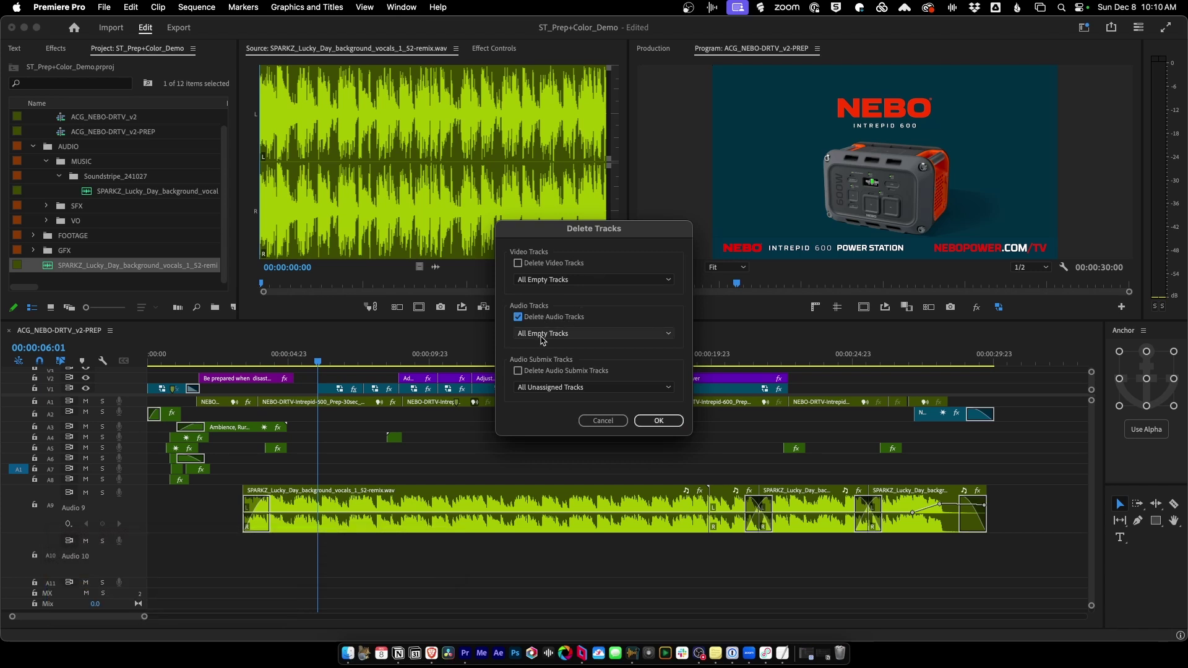
{"action": "left_click", "coordinate": [658, 421]}
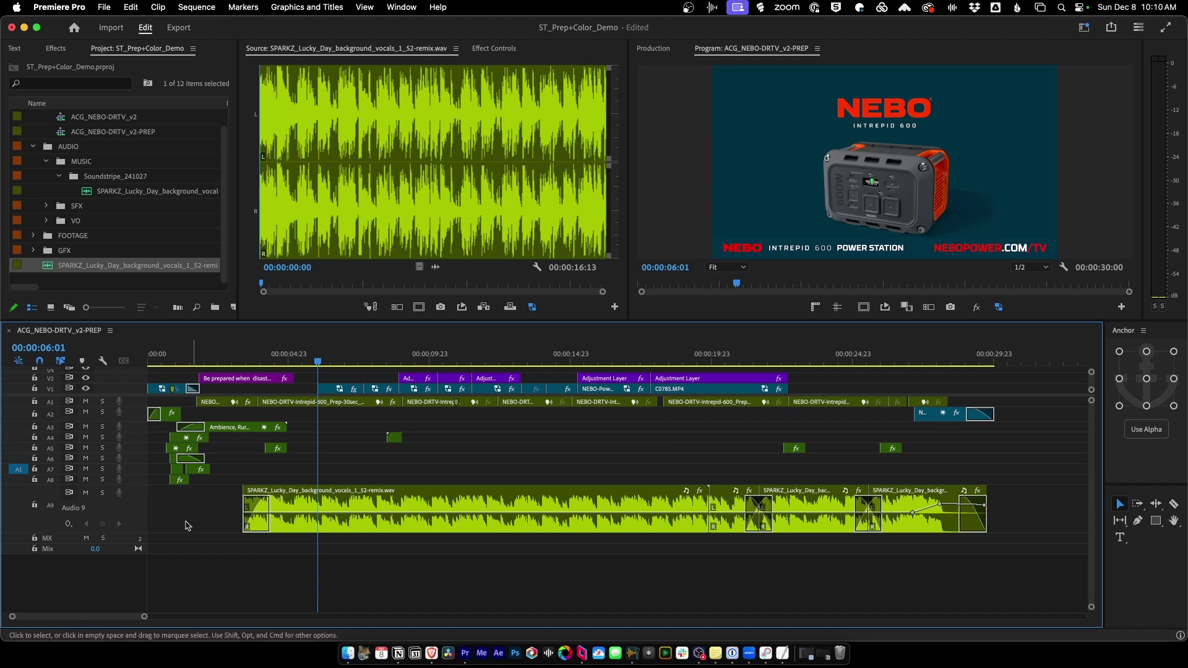
Move the "Be prepared when disaster strikes" title up to V4 and the video clip overlapping its end to V5.
{"action": "left_click_drag", "start_coordinate": [133, 531], "coordinate": [134, 495]}
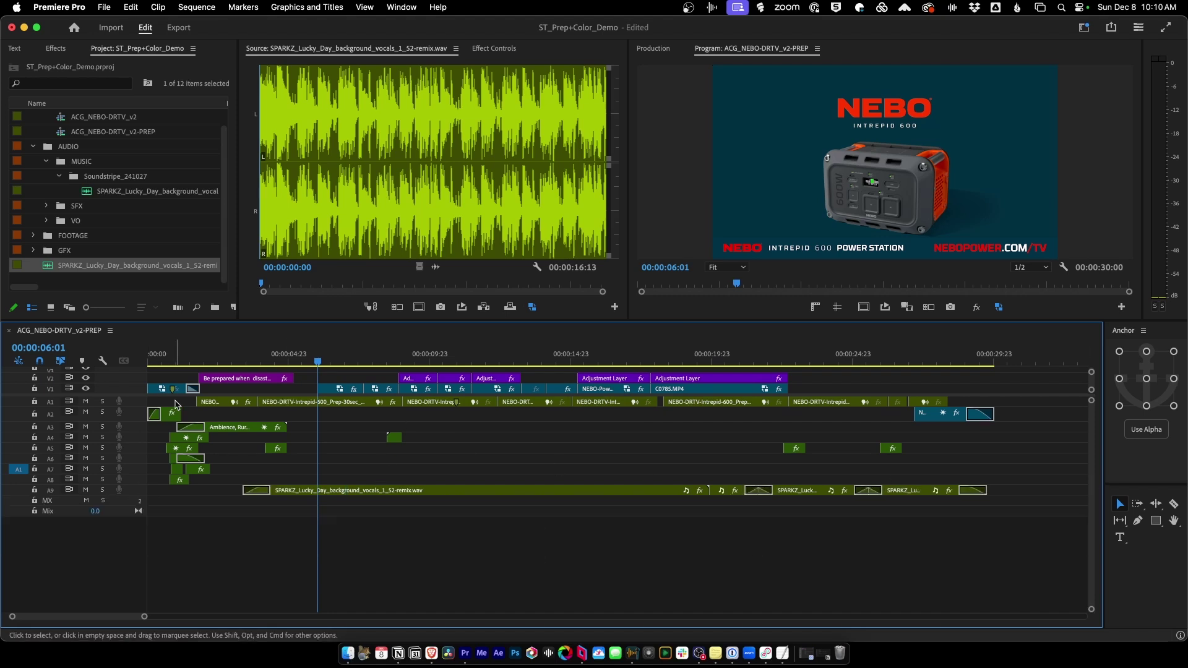
{"action": "left_click_drag", "start_coordinate": [134, 397], "coordinate": [132, 526]}
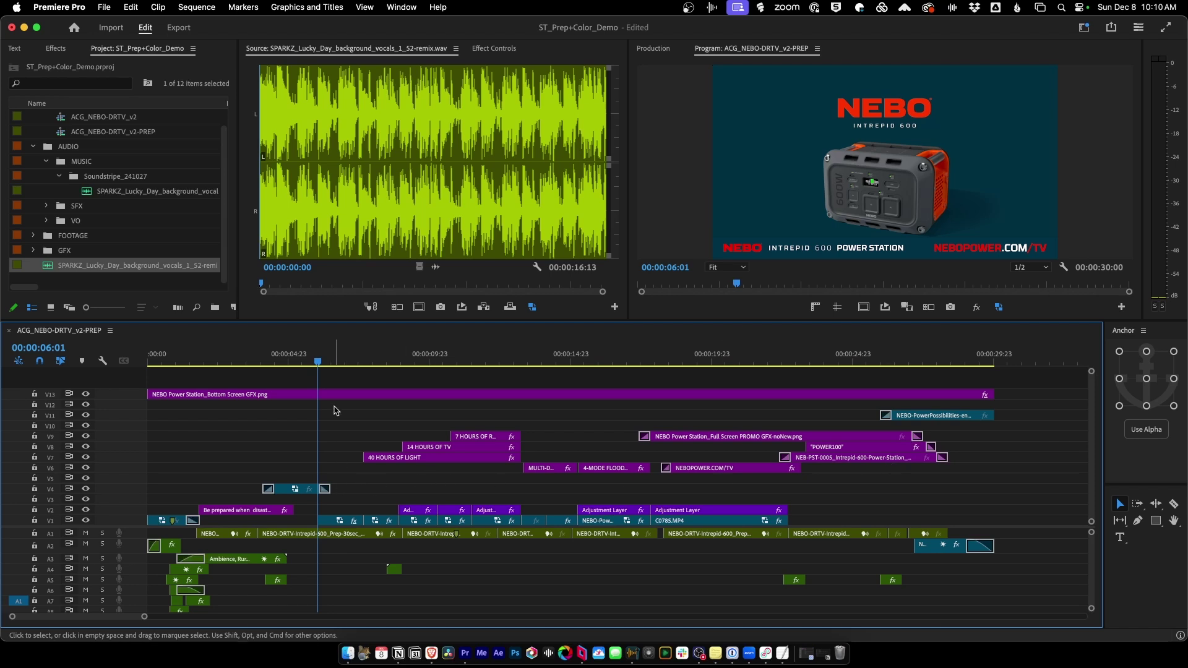
{"action": "left_click", "coordinate": [251, 365]}
{"action": "key", "text": "space"}
{"action": "key", "text": "space"}
{"action": "left_click_drag", "start_coordinate": [313, 472], "coordinate": [250, 502]}
{"action": "key", "text": "alt+Up"}
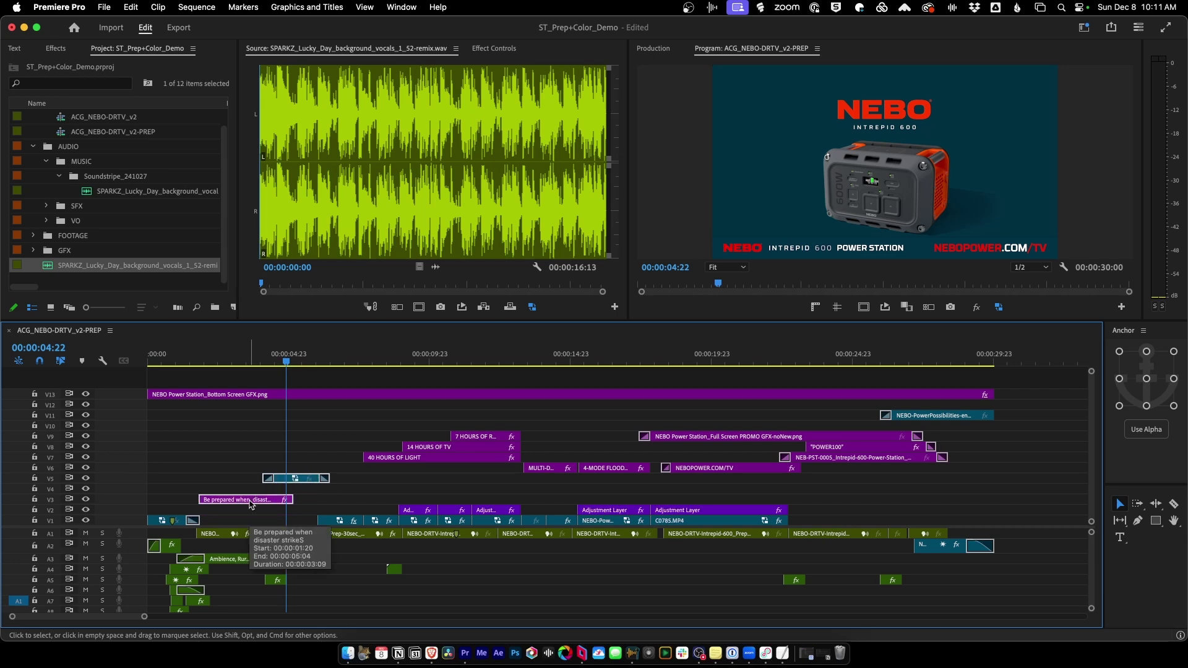
{"action": "key", "text": "alt+Up"}
{"action": "left_click", "coordinate": [297, 468]}
{"action": "key", "text": "alt+Down"}
Lower the three HOURS titles to V4 through V6, and the MULTI-DEVICE and 4-MODE FLOOD titles to V4.
{"action": "left_click_drag", "start_coordinate": [494, 413], "coordinate": [406, 463]}
{"action": "key", "text": "alt+Down"}
{"action": "key", "text": "alt+Down"}
{"action": "key", "text": "alt+Down"}
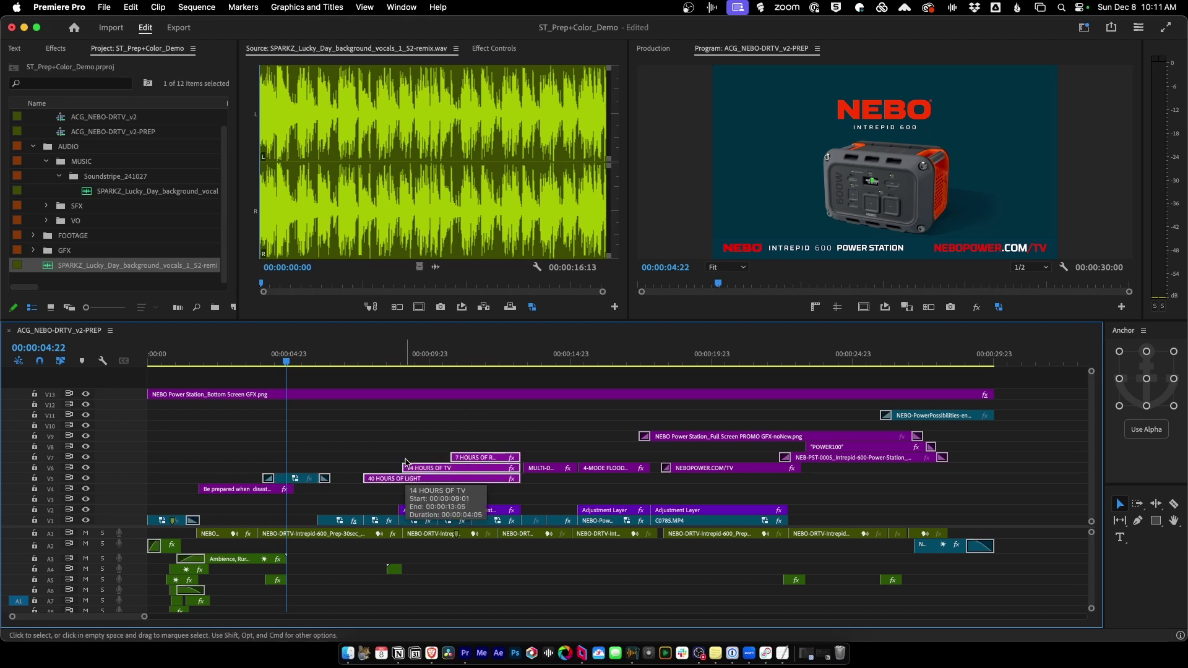
{"action": "left_click_drag", "start_coordinate": [555, 453], "coordinate": [624, 474]}
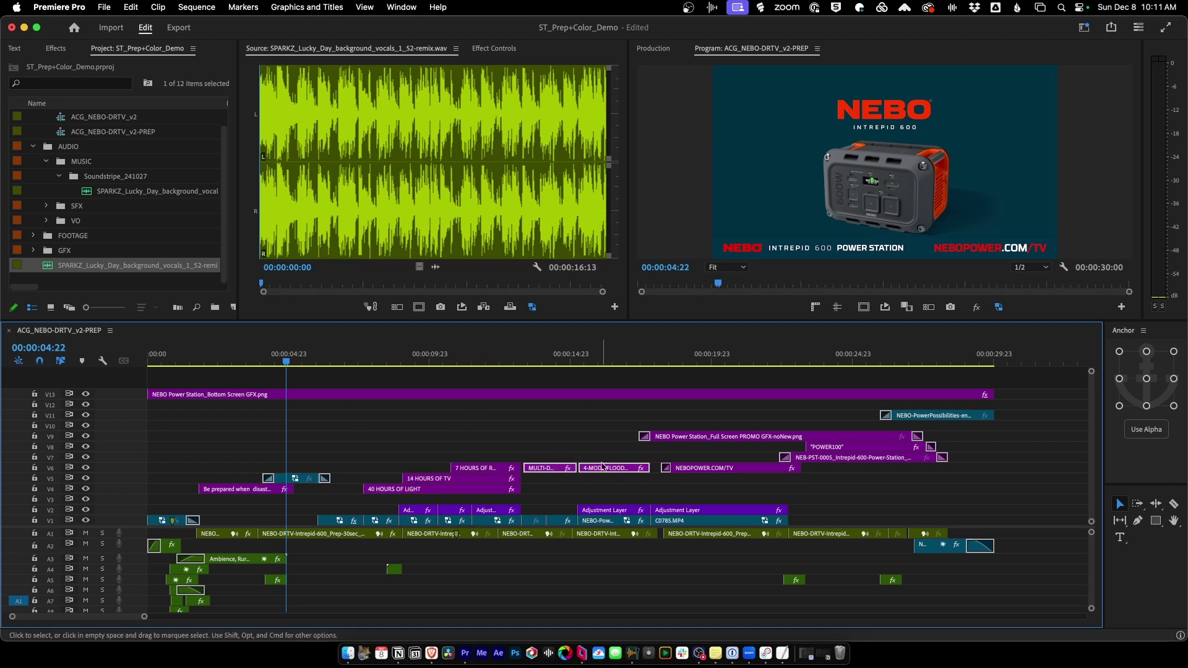
{"action": "key", "text": "alt+Down"}
{"action": "key", "text": "alt+Down"}
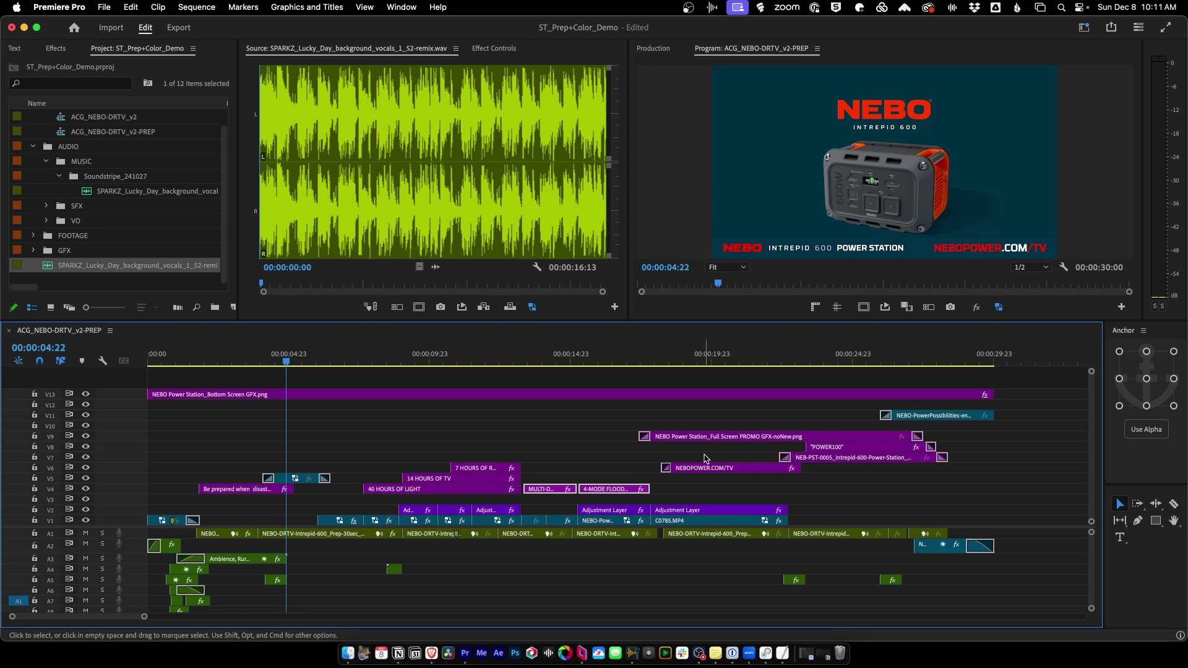
Delete the NEBOPOWER.COM/TV, "POWER100" and NEB-PST-0005 graphics lying beneath the full-screen promo graphic.
{"action": "left_click_drag", "start_coordinate": [613, 373], "coordinate": [808, 361]}
{"action": "left_click", "coordinate": [730, 436]}
{"action": "left_click_drag", "start_coordinate": [768, 441], "coordinate": [828, 490]}
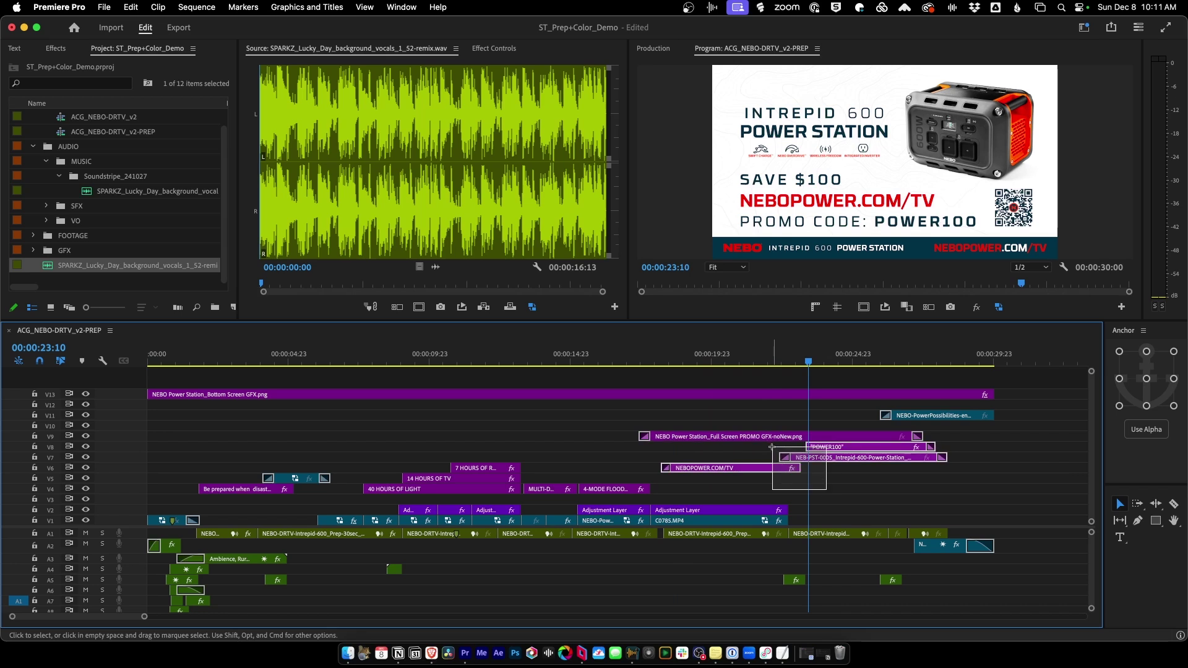
{"action": "key", "text": "Delete"}
Move the NEBO Power Station_Full Screen PROMO graphic down from V9 to V5.
{"action": "left_click_drag", "start_coordinate": [722, 414], "coordinate": [702, 452]}
{"action": "key", "text": "alt+Down"}
{"action": "key", "text": "alt+Down"}
{"action": "key", "text": "alt+Down"}
{"action": "key", "text": "alt+Down"}
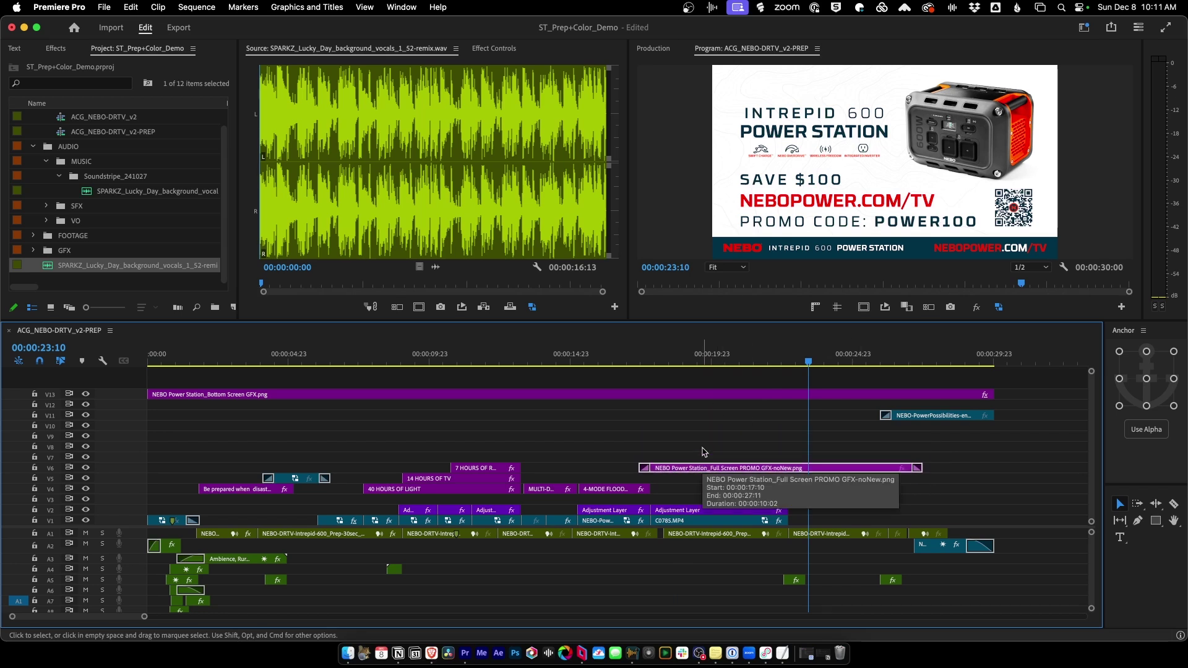
Move the NEBO-PowerPossibilities end clip down from V11 to V6.
{"action": "left_click_drag", "start_coordinate": [860, 362], "coordinate": [902, 367]}
{"action": "left_click", "coordinate": [893, 418]}
{"action": "key", "text": "super+shift+a"}
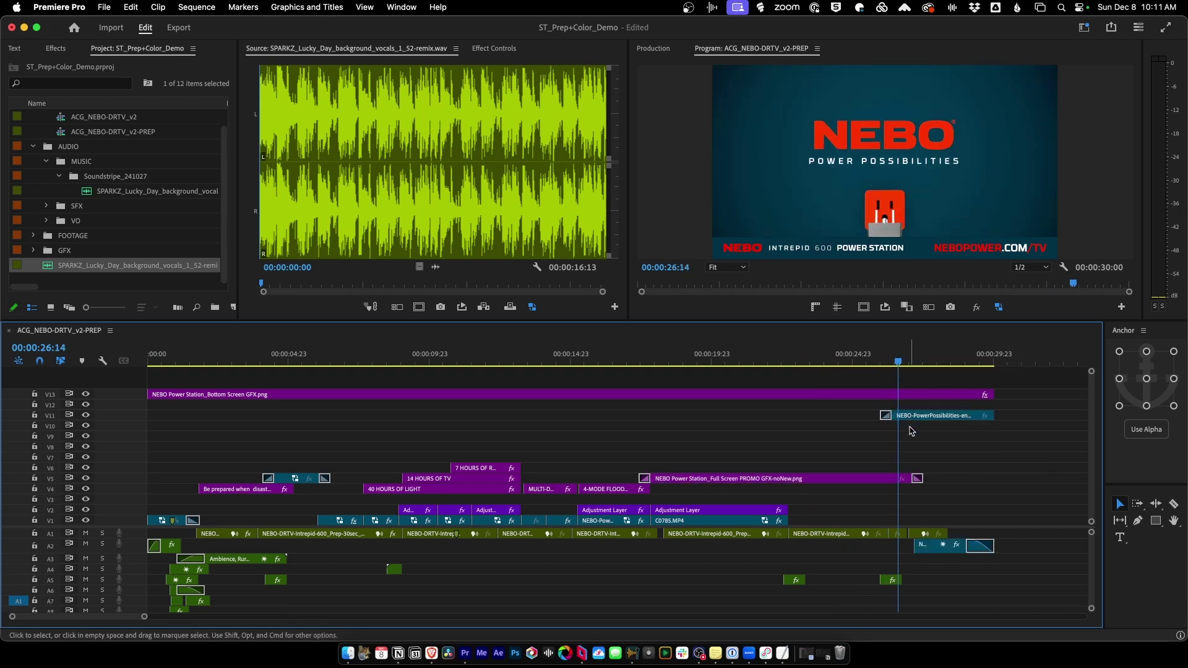
{"action": "left_click", "coordinate": [920, 415]}
{"action": "key", "text": "alt+Down"}
{"action": "key", "text": "alt+Down"}
{"action": "key", "text": "alt+Down"}
{"action": "key", "text": "alt+Down"}
{"action": "key", "text": "alt+Down"}
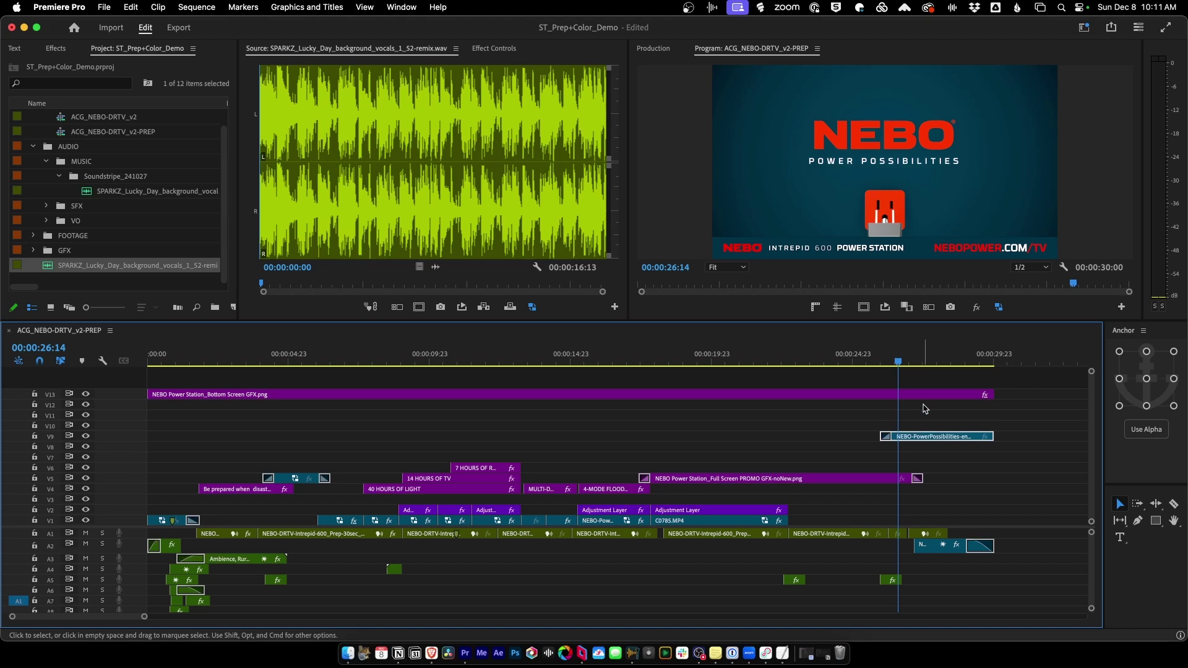
Move the NEBO Power Station_Bottom Screen GFX banner down from V13 to V8.
{"action": "left_click", "coordinate": [359, 431]}
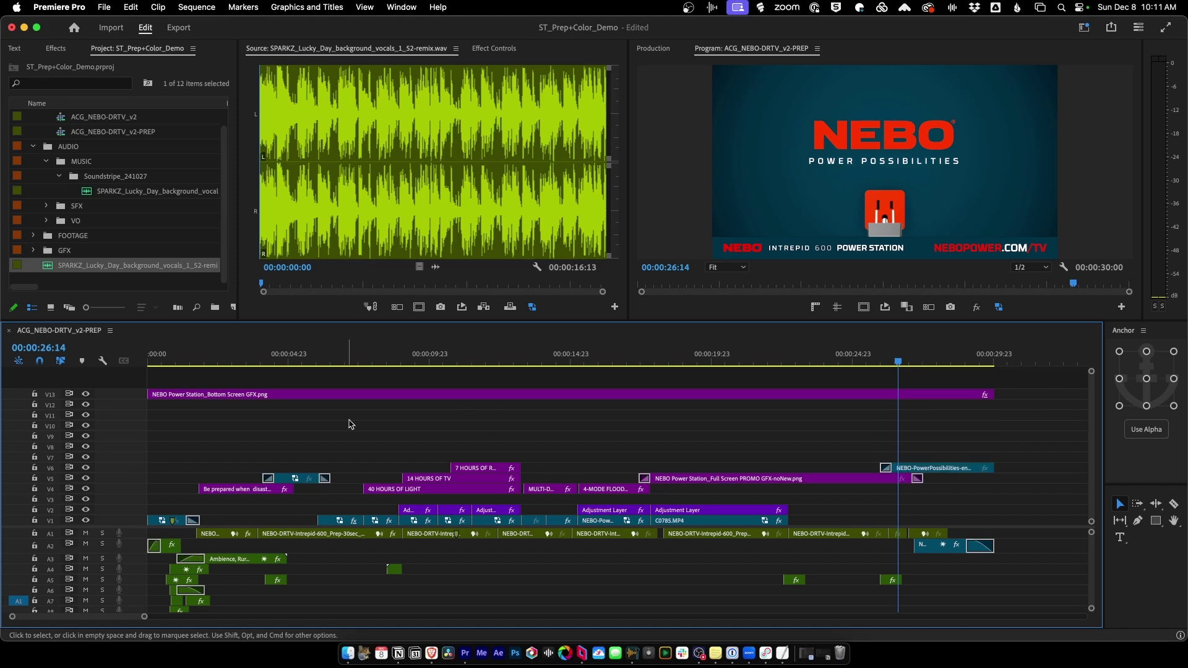
{"action": "left_click", "coordinate": [430, 401]}
{"action": "left_click", "coordinate": [573, 358]}
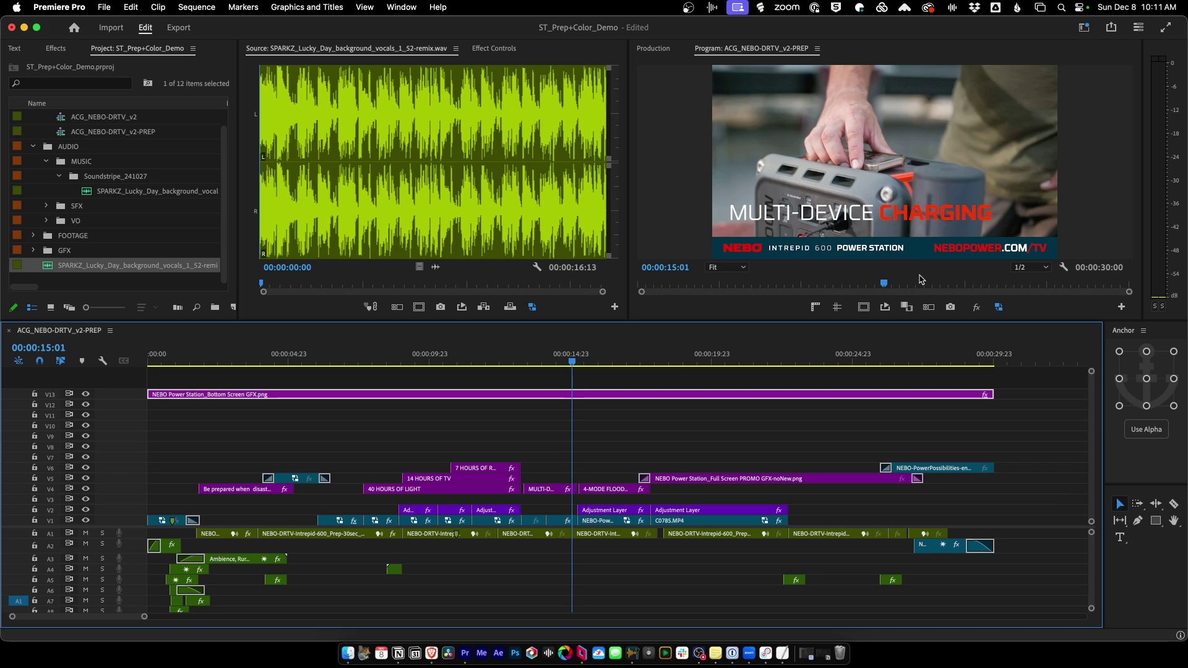
{"action": "key", "text": "alt+Down"}
{"action": "key", "text": "alt+Down"}
{"action": "key", "text": "alt+Down"}
{"action": "key", "text": "alt+Down"}
{"action": "key", "text": "alt+Down"}
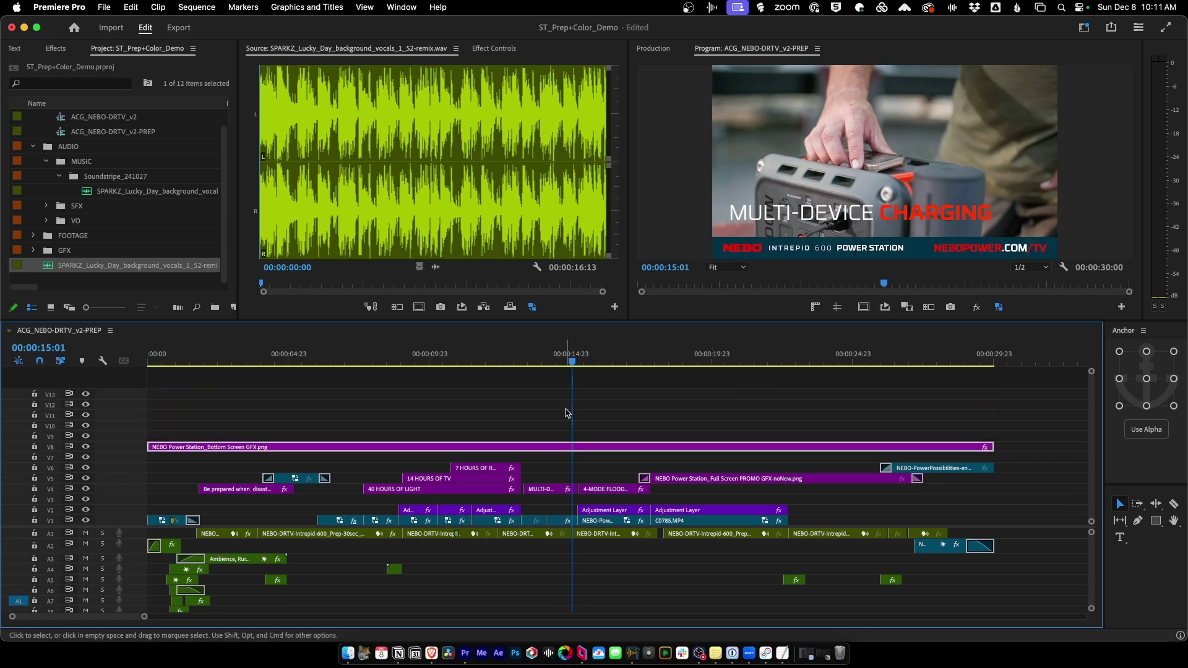
Delete the empty video tracks above V8 one at a time.
{"action": "left_click", "coordinate": [263, 421]}
{"action": "right_click", "coordinate": [132, 440]}
{"action": "left_click", "coordinate": [171, 496]}
{"action": "right_click", "coordinate": [137, 437]}
{"action": "left_click", "coordinate": [170, 495]}
{"action": "right_click", "coordinate": [136, 440]}
{"action": "left_click", "coordinate": [167, 499]}
{"action": "right_click", "coordinate": [135, 440]}
{"action": "left_click", "coordinate": [167, 499]}
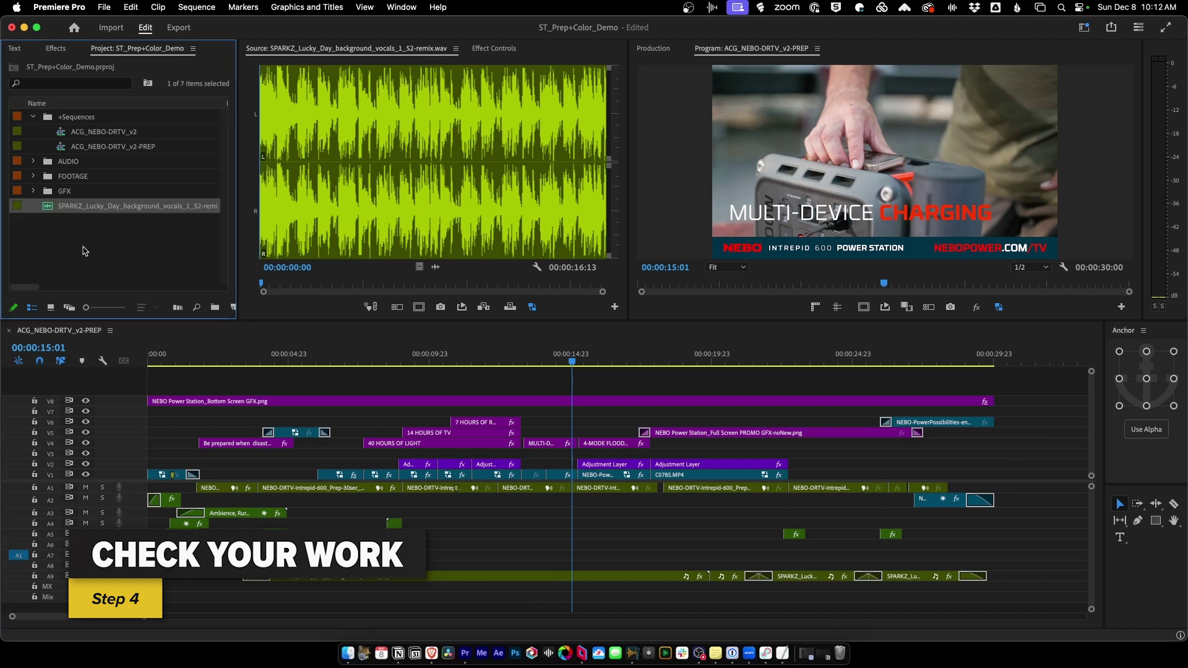
Import ACG_NEBO-DRTV_v2-REF.mp4 from the 00_EXPORTS folder and open it in the Source monitor.
{"action": "double_click", "coordinate": [85, 250]}
{"action": "left_click", "coordinate": [65, 107]}
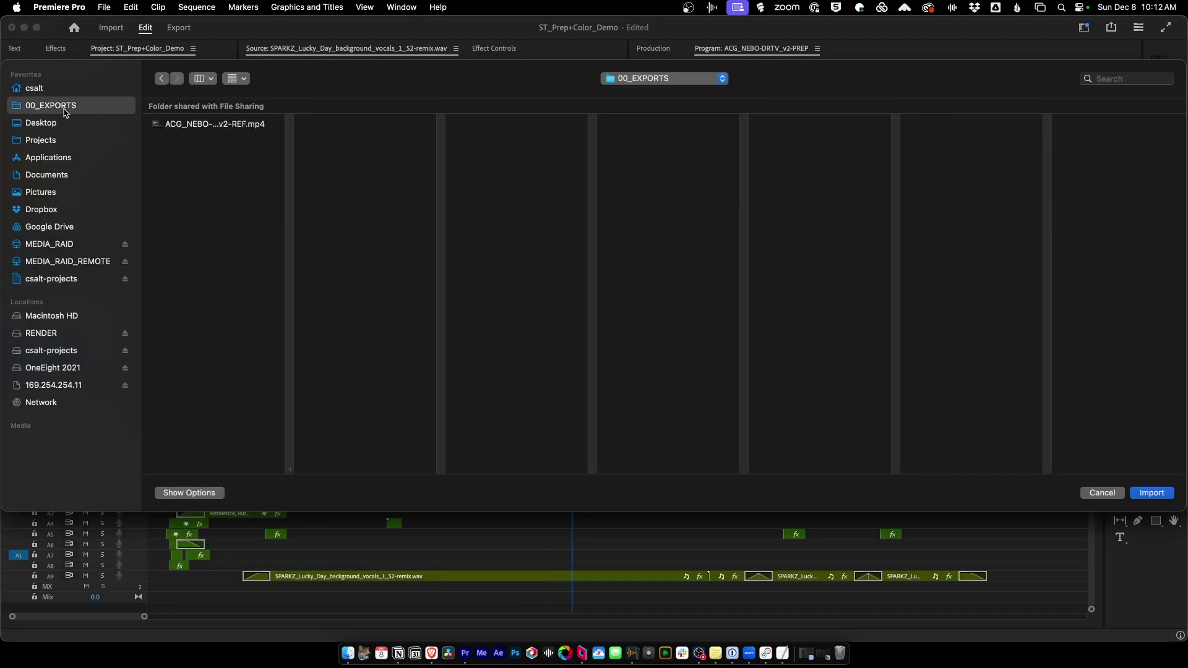
{"action": "left_click", "coordinate": [194, 126]}
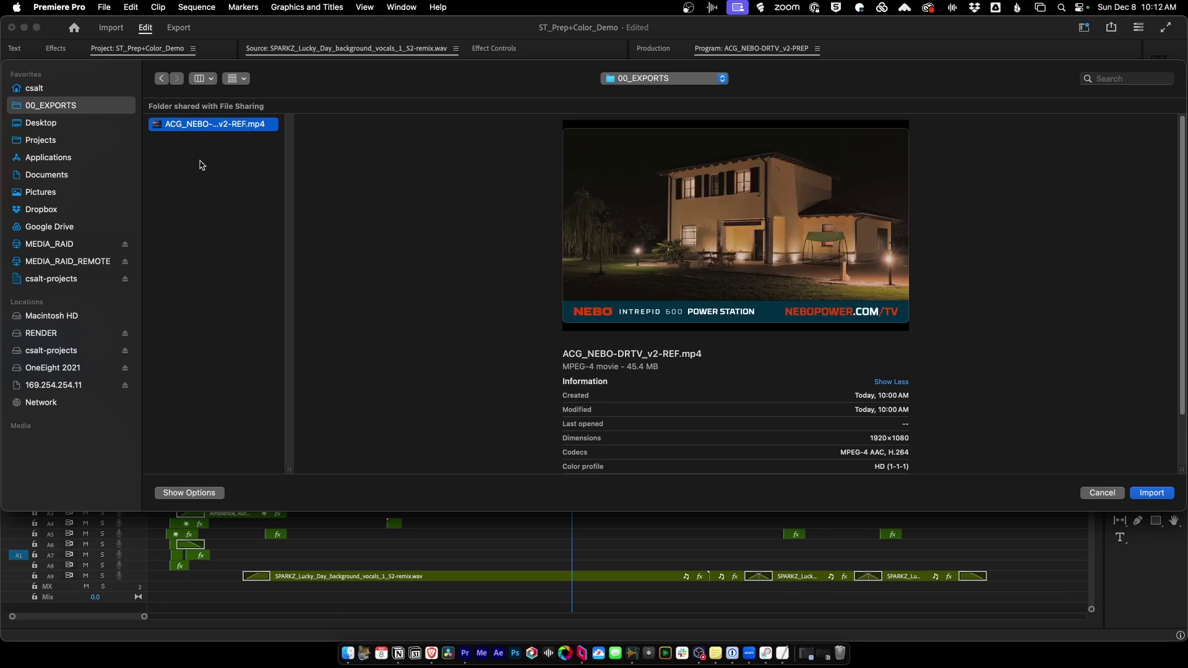
{"action": "left_click", "coordinate": [1154, 493]}
{"action": "double_click", "coordinate": [58, 207]}
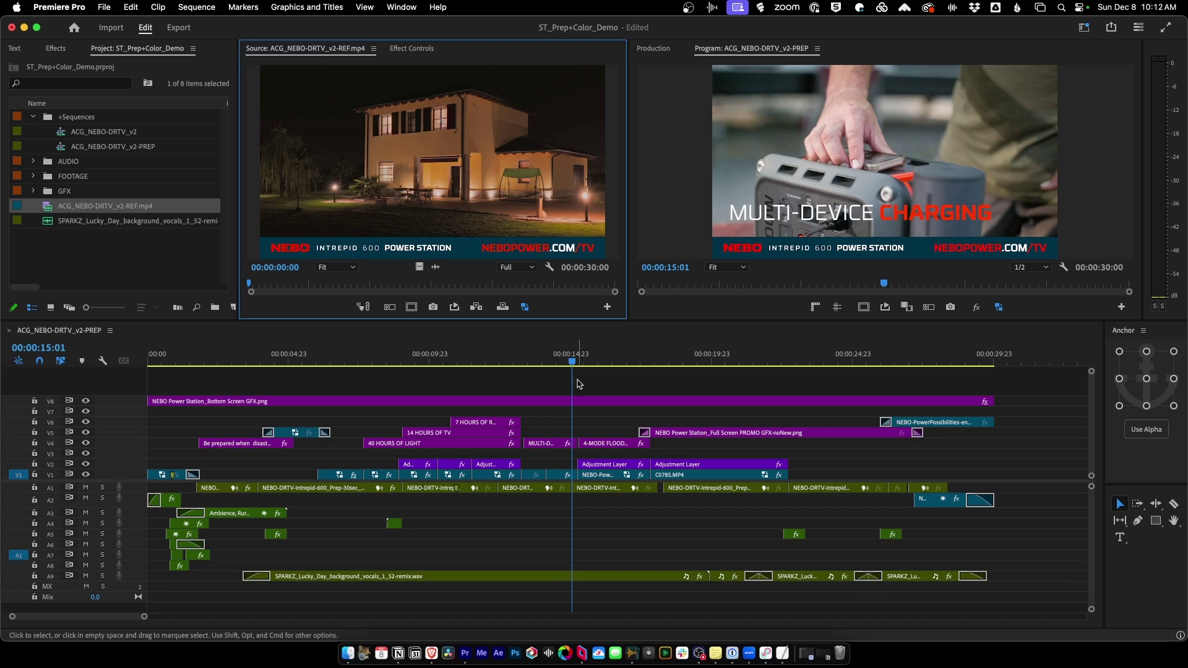
Return the sequence playhead to the start and gang the Source and Program monitors.
{"action": "left_click", "coordinate": [613, 384]}
{"action": "left_click_drag", "start_coordinate": [539, 366], "coordinate": [91, 371]}
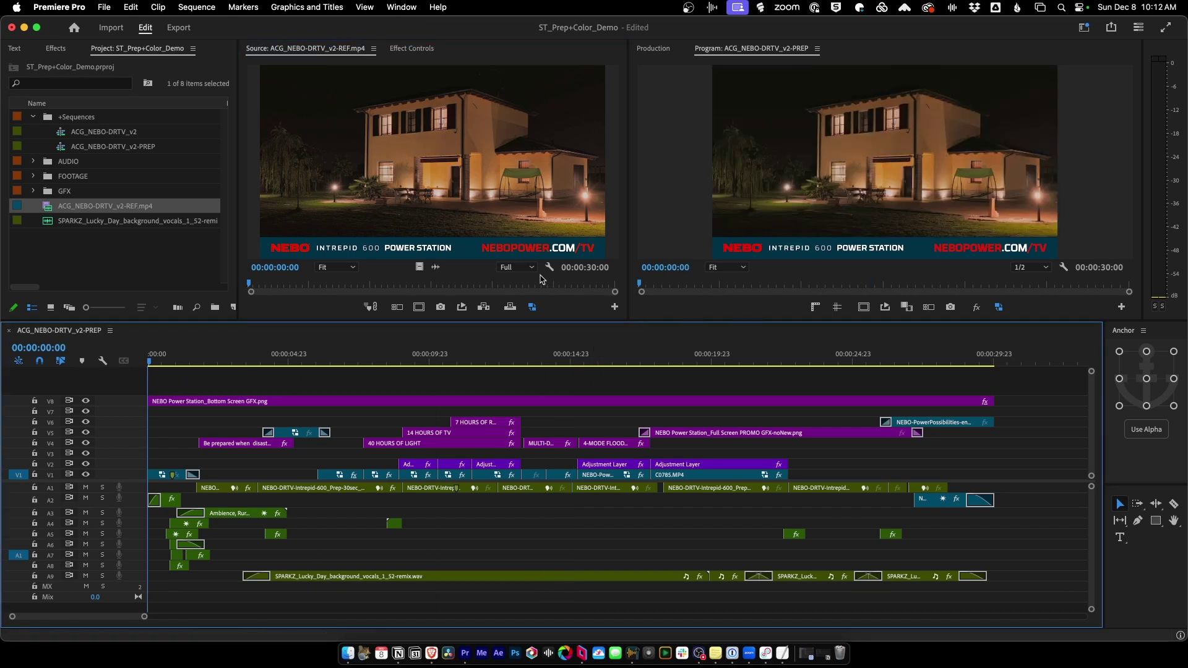
{"action": "left_click", "coordinate": [372, 308]}
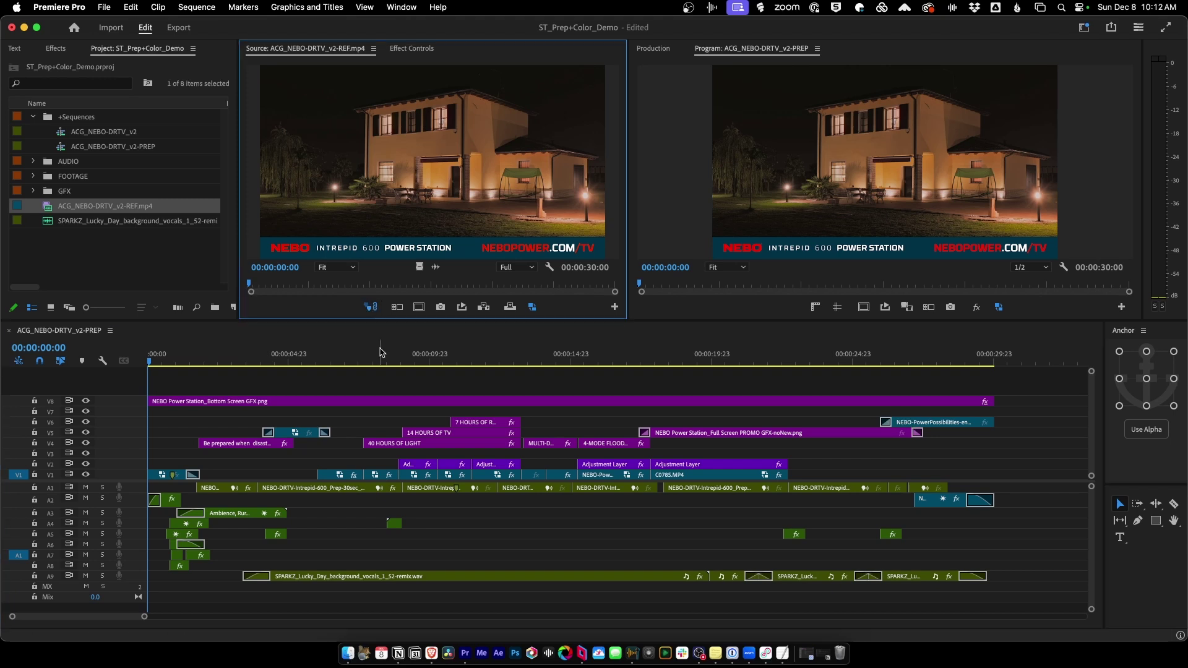
Compare the reference export with the prepped sequence side by side by playing and scrubbing through the full timeline.
{"action": "left_click_drag", "start_coordinate": [151, 363], "coordinate": [190, 370]}
{"action": "key", "text": "space"}
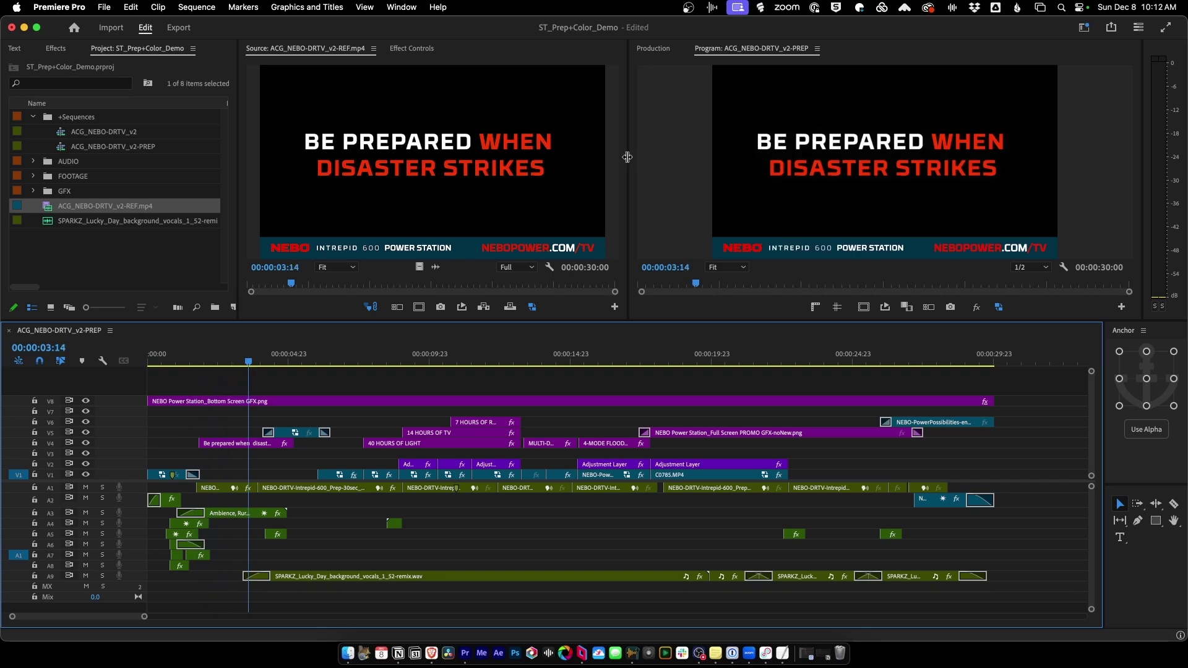
{"action": "left_click_drag", "start_coordinate": [629, 155], "coordinate": [689, 158]}
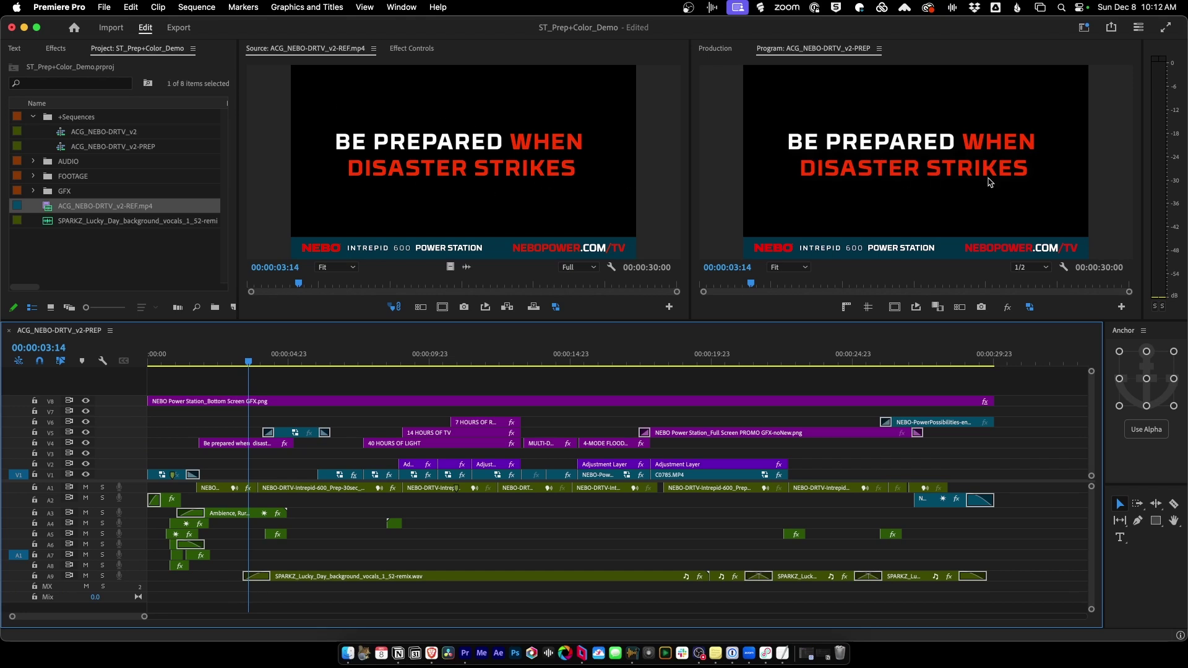
{"action": "key", "text": "space"}
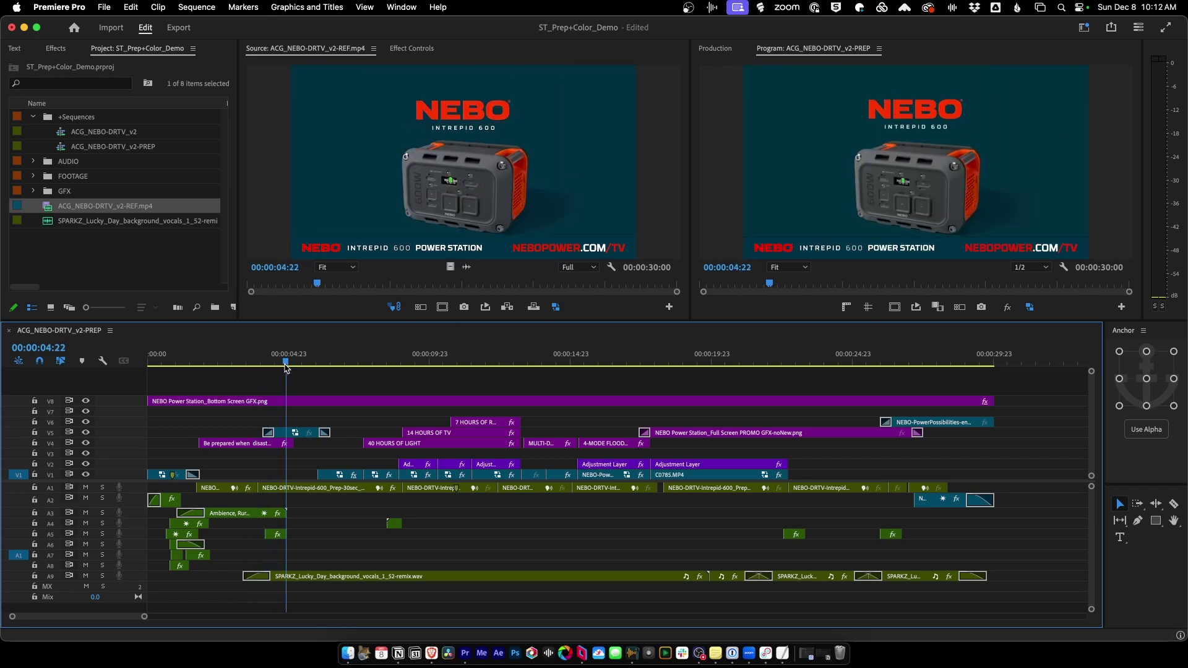
{"action": "left_click_drag", "start_coordinate": [309, 370], "coordinate": [973, 369]}
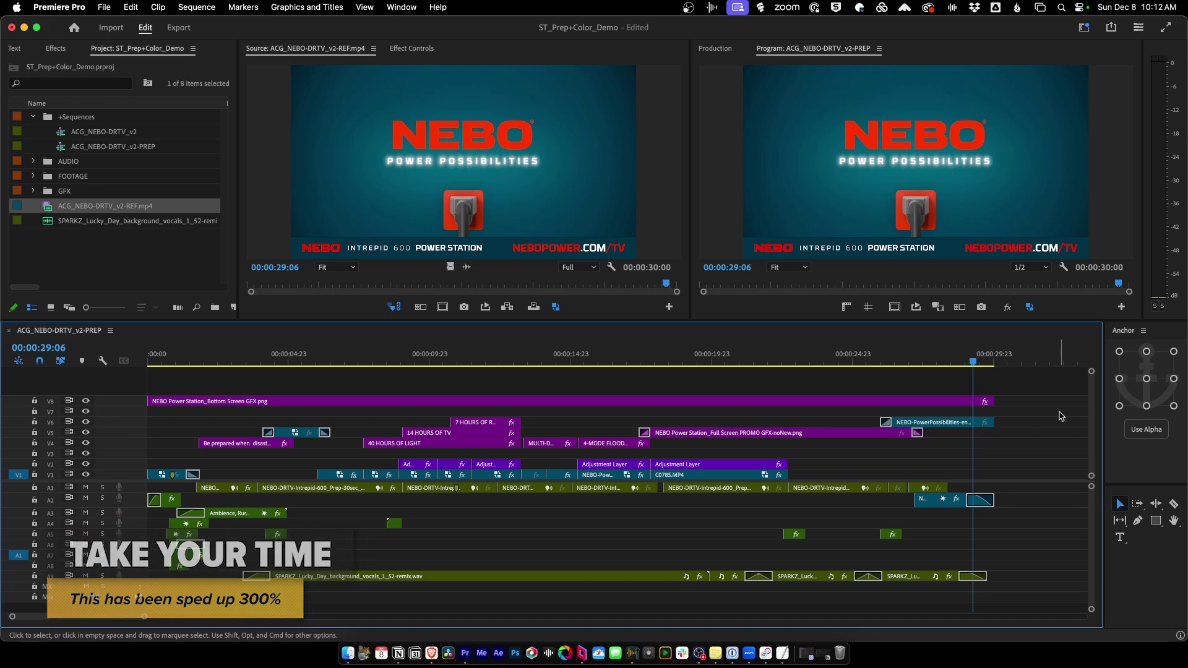
Close all clips open in the Source monitor.
{"action": "left_click", "coordinate": [373, 48]}
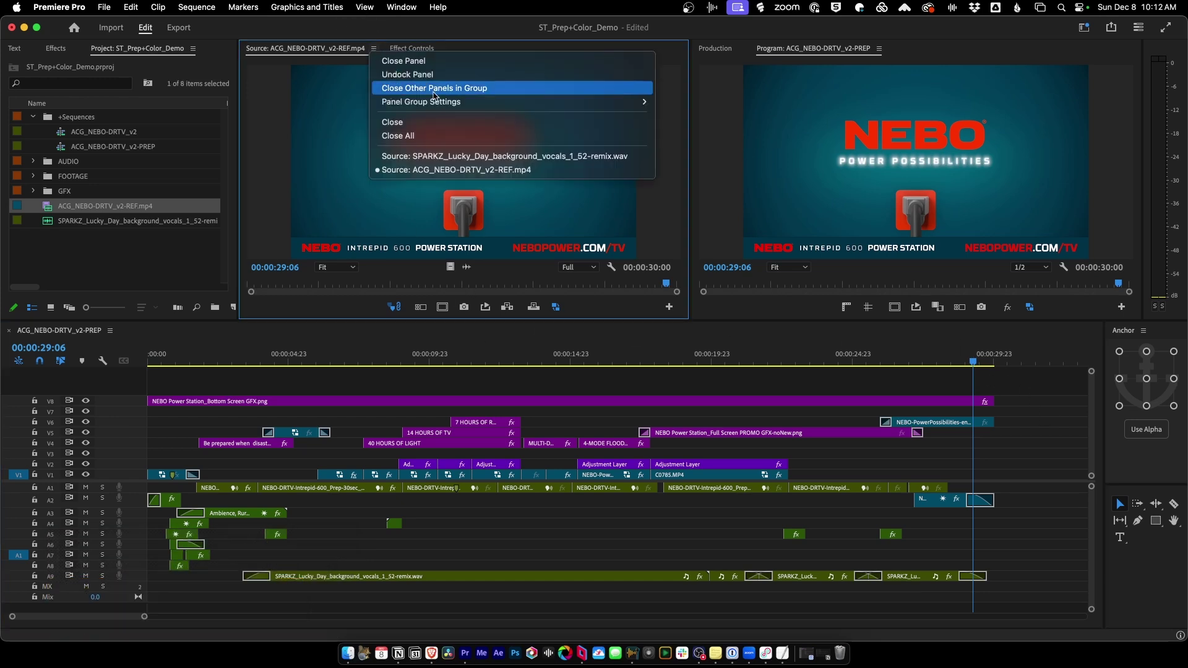
{"action": "left_click", "coordinate": [421, 132]}
{"action": "left_click", "coordinate": [623, 388]}
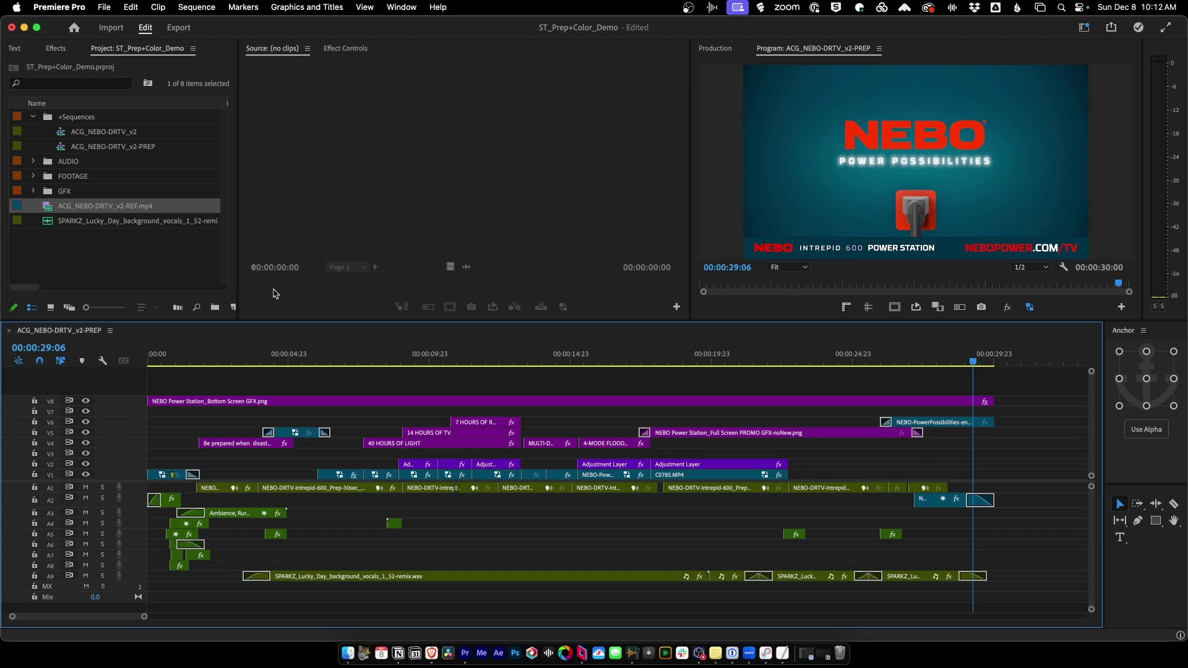
Duplicate the ACG_NEBO-DRTV_v2-PREP sequence twice in the project.
{"action": "left_click", "coordinate": [62, 150]}
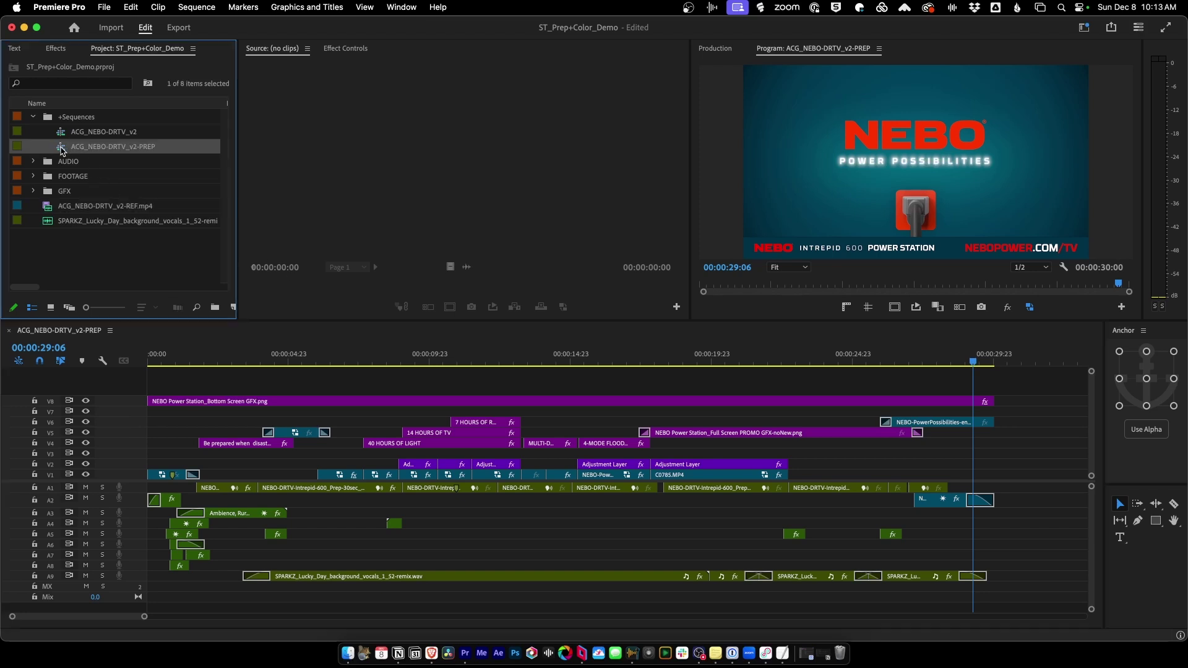
{"action": "key", "text": "super+shift+slash"}
{"action": "key", "text": "super+shift+slash"}
Rename the first sequence copy as ACG_NEBO-DRTV_v2-PREP-V.
{"action": "left_click", "coordinate": [163, 165]}
{"action": "key", "text": "Return"}
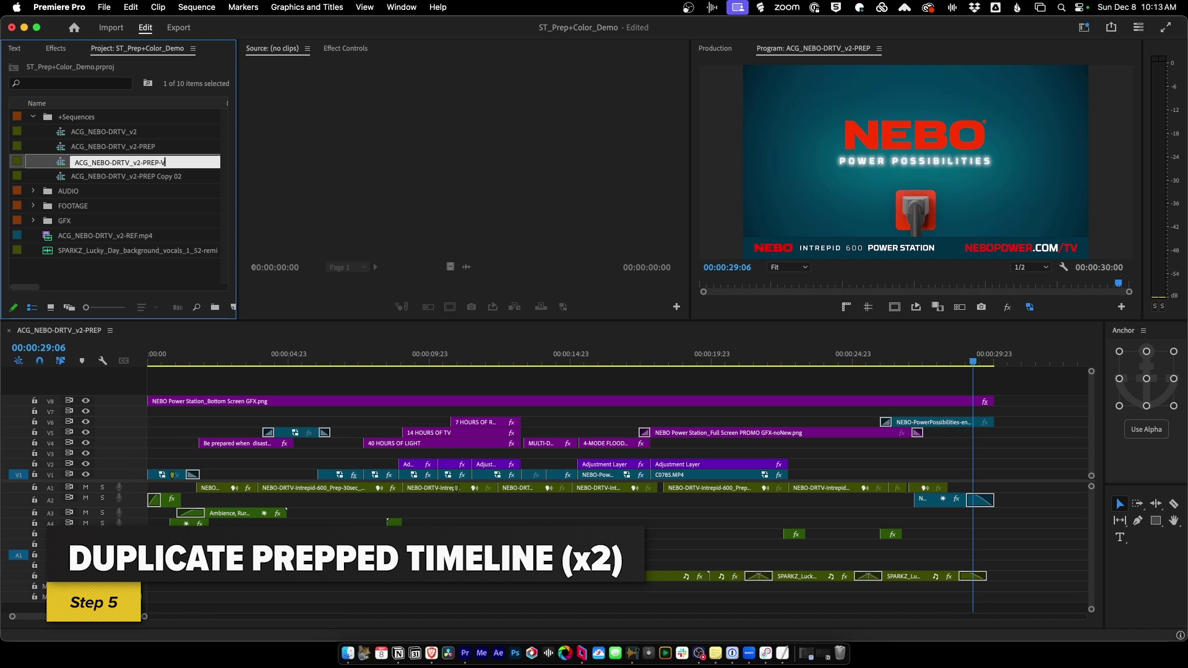
{"action": "type", "text": "-V"}
{"action": "key", "text": "Return"}
Rename the second sequence copy as ACG_NEBO-DRTV_v2-PREP-A.
{"action": "key", "text": "Down"}
{"action": "key", "text": "Return"}
{"action": "key", "text": "BackSpace"}
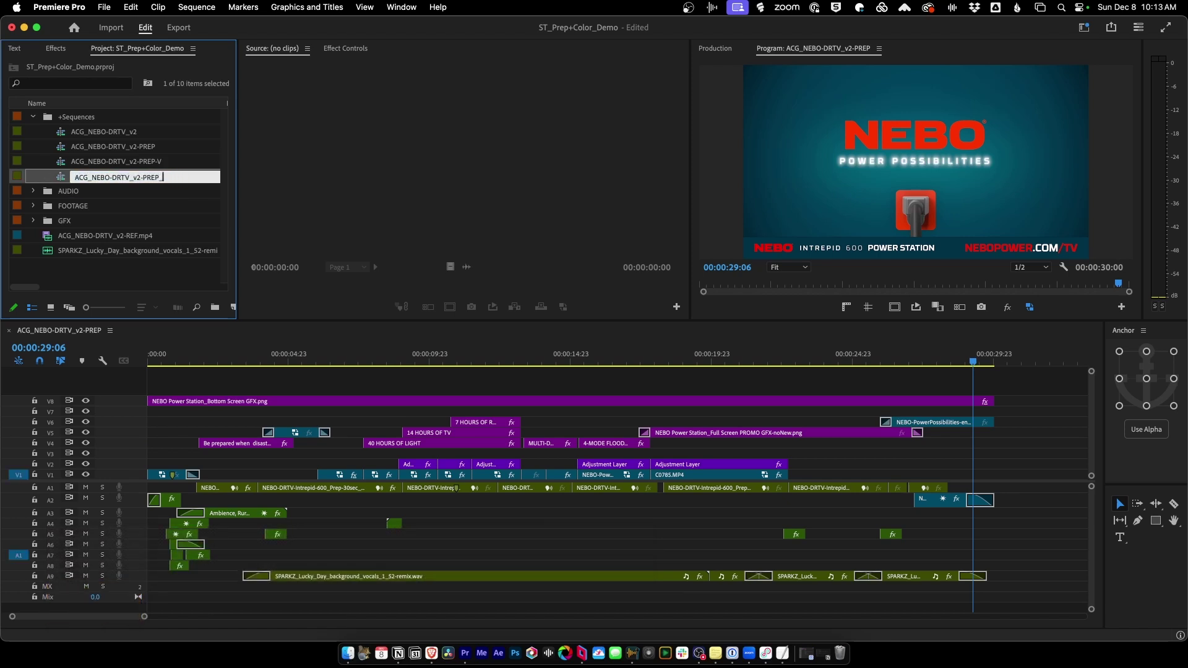
{"action": "type", "text": "_A"}
{"action": "key", "text": "Return"}
{"action": "key", "text": "Down"}
{"action": "key", "text": "Return"}
{"action": "key", "text": "Escape"}
{"action": "key", "text": "Up"}
{"action": "key", "text": "Return"}
{"action": "left_click", "coordinate": [164, 177]}
{"action": "key", "text": "Return"}
{"action": "key", "text": "Down"}
{"action": "key", "text": "Return"}
In the ACG_NEBO-DRTV_v2-PREP-A sequence, lock all audio tracks and delete every video clip.
{"action": "double_click", "coordinate": [66, 179]}
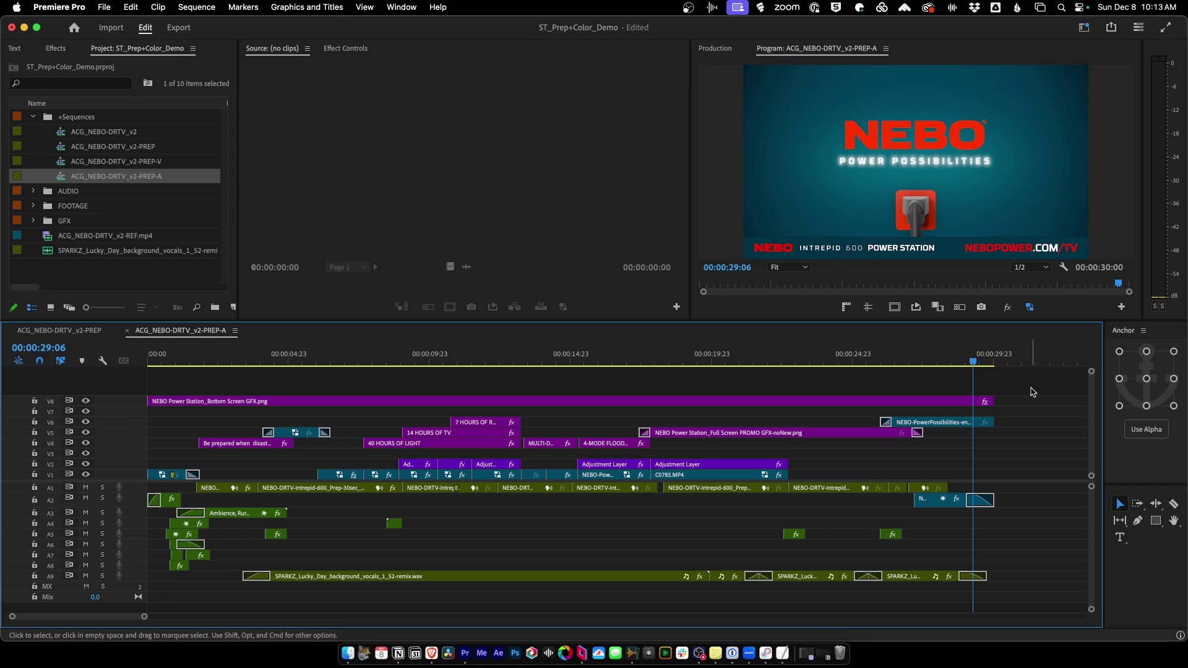
{"action": "left_click_drag", "start_coordinate": [1037, 375], "coordinate": [162, 475]}
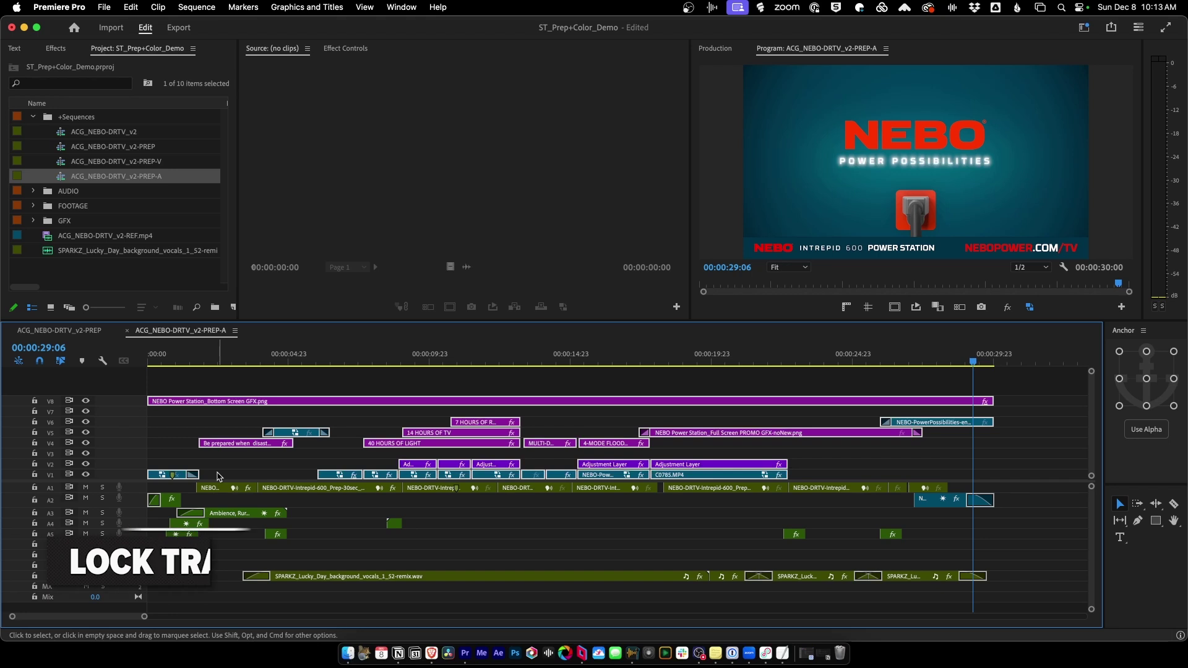
{"action": "key", "text": "ctrl+shift+l"}
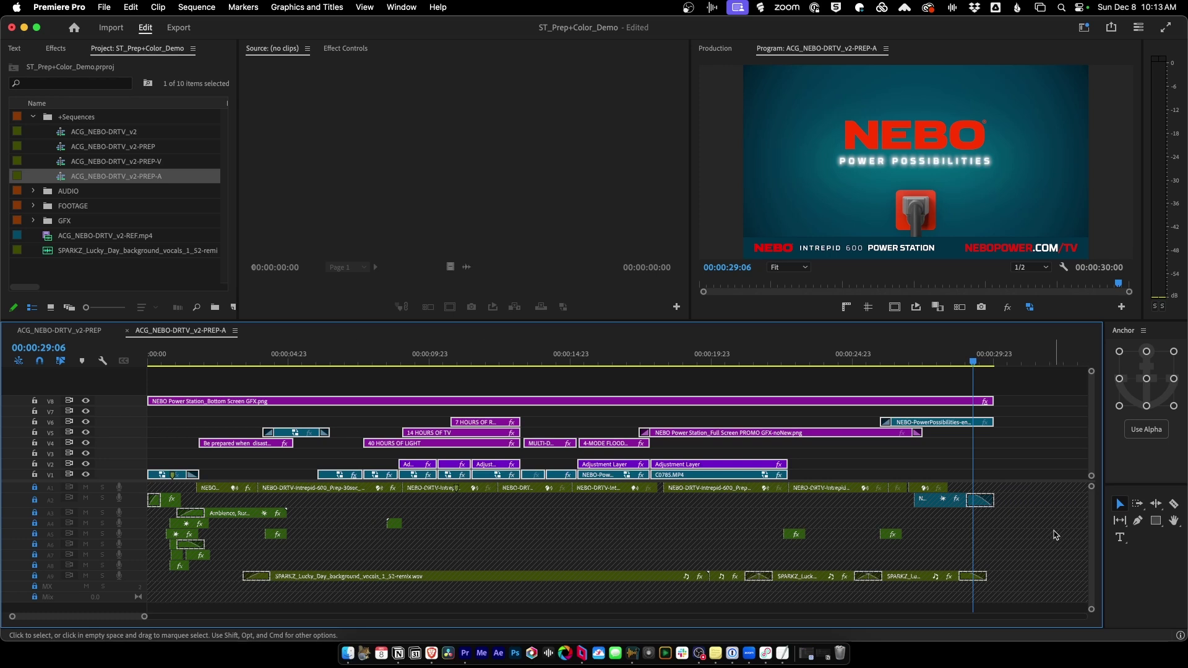
{"action": "key", "text": "ctrl+a"}
{"action": "key", "text": "Delete"}
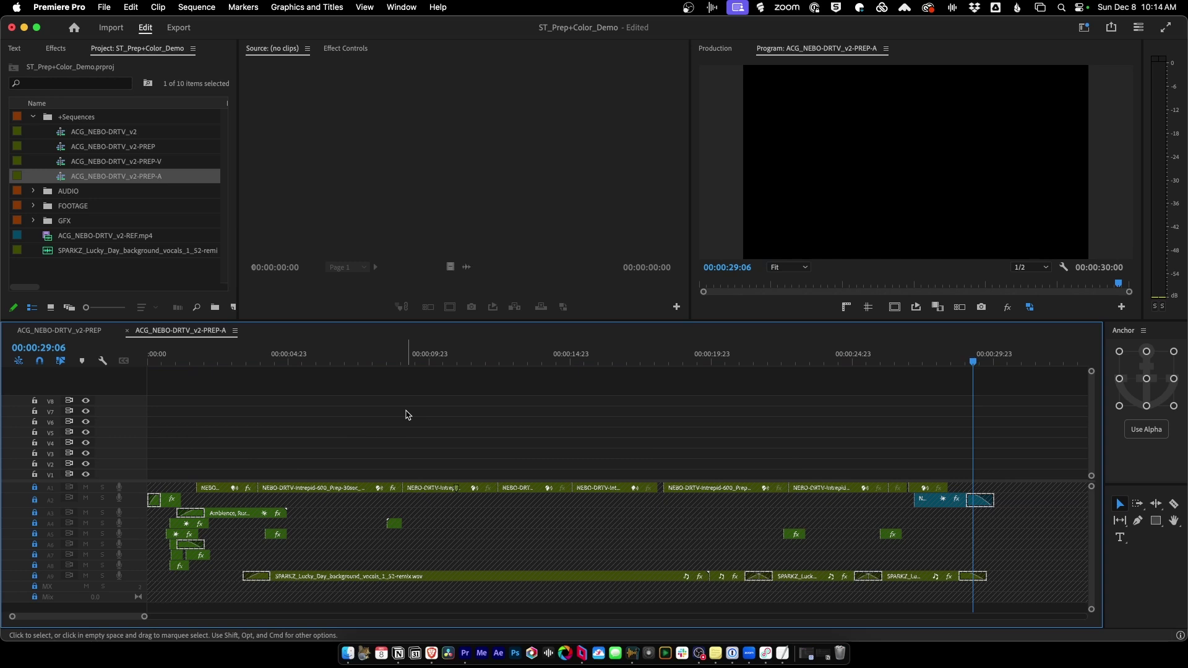
Delete all empty video tracks from the PREP-A sequence and give the audio tracks more room in the timeline.
{"action": "key", "text": "ctrl+shift+d"}
{"action": "left_click", "coordinate": [557, 263]}
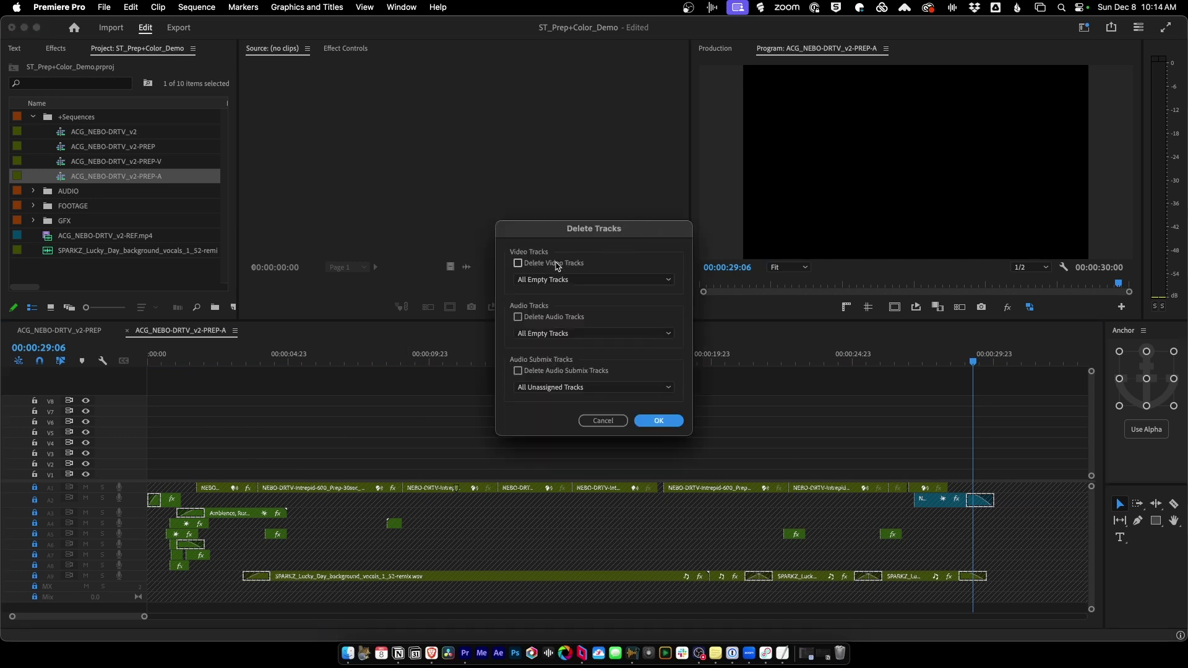
{"action": "left_click", "coordinate": [659, 420]}
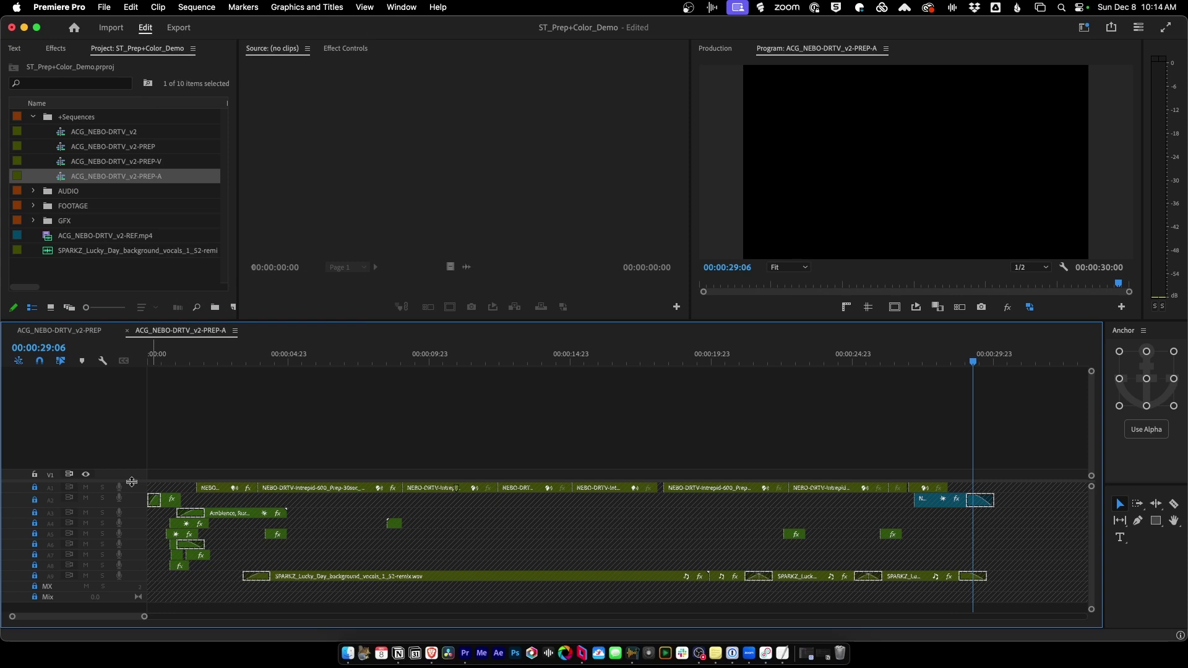
{"action": "left_click_drag", "start_coordinate": [131, 482], "coordinate": [143, 443]}
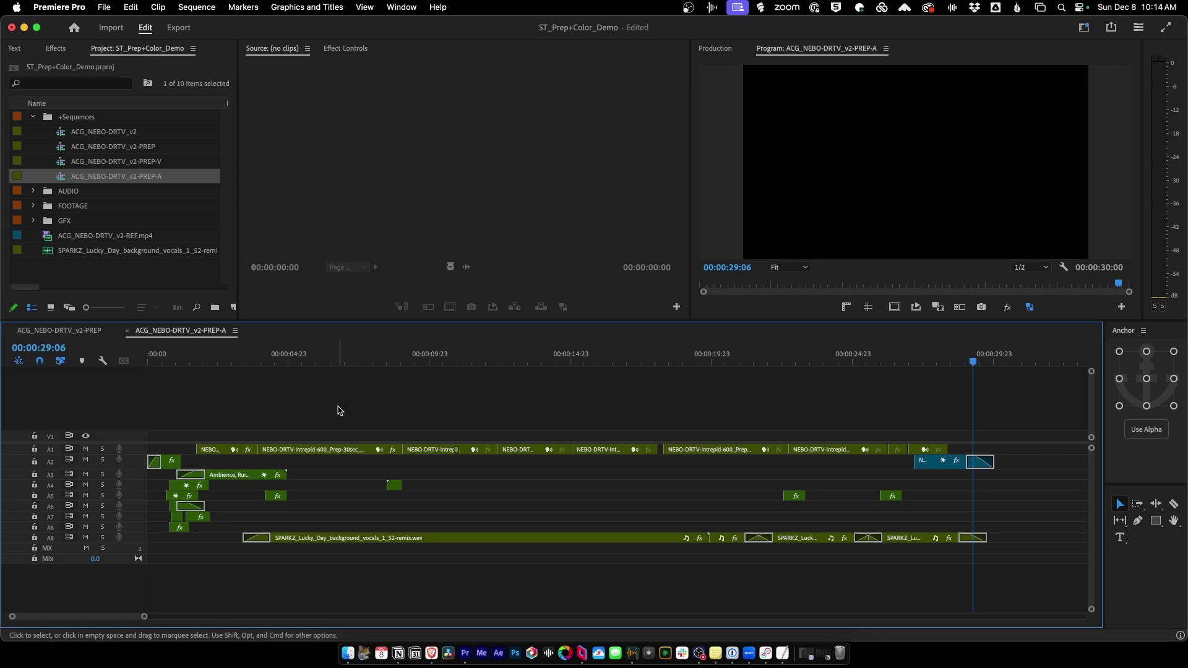
Export the PREP-A sequence as an AAF with embedded Broadcast Wave audio and 48 handle frames to 00_EXPORTS, and view that folder in Finder.
{"action": "left_click", "coordinate": [104, 7]}
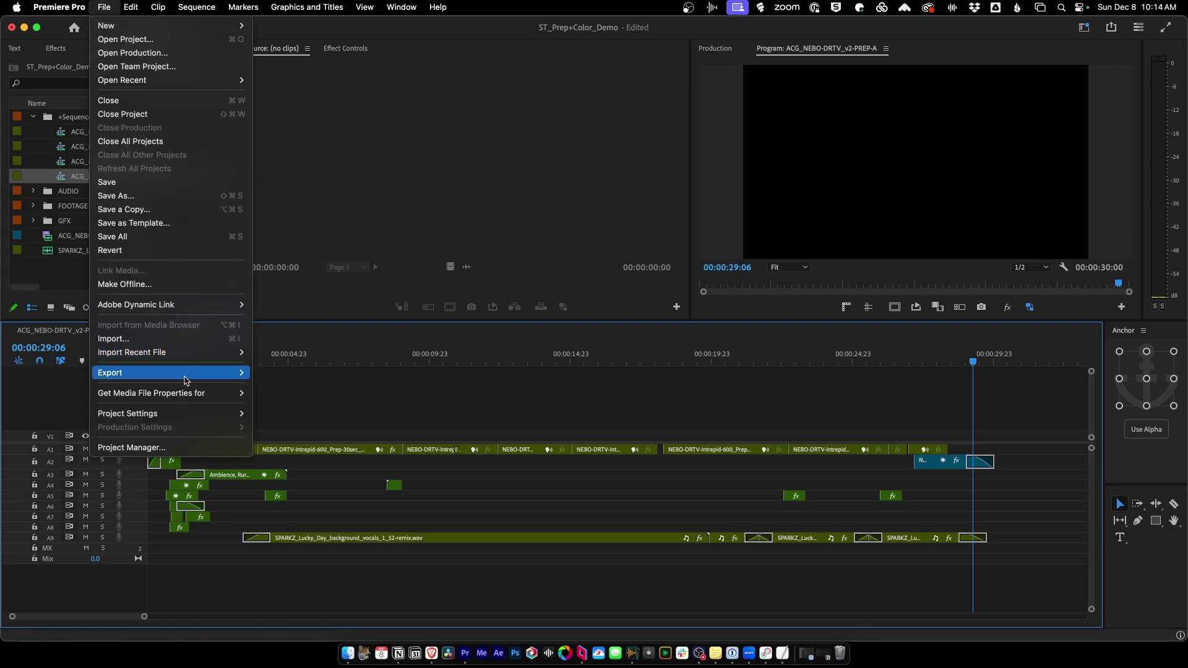
{"action": "mouse_move", "coordinate": [190, 374]}
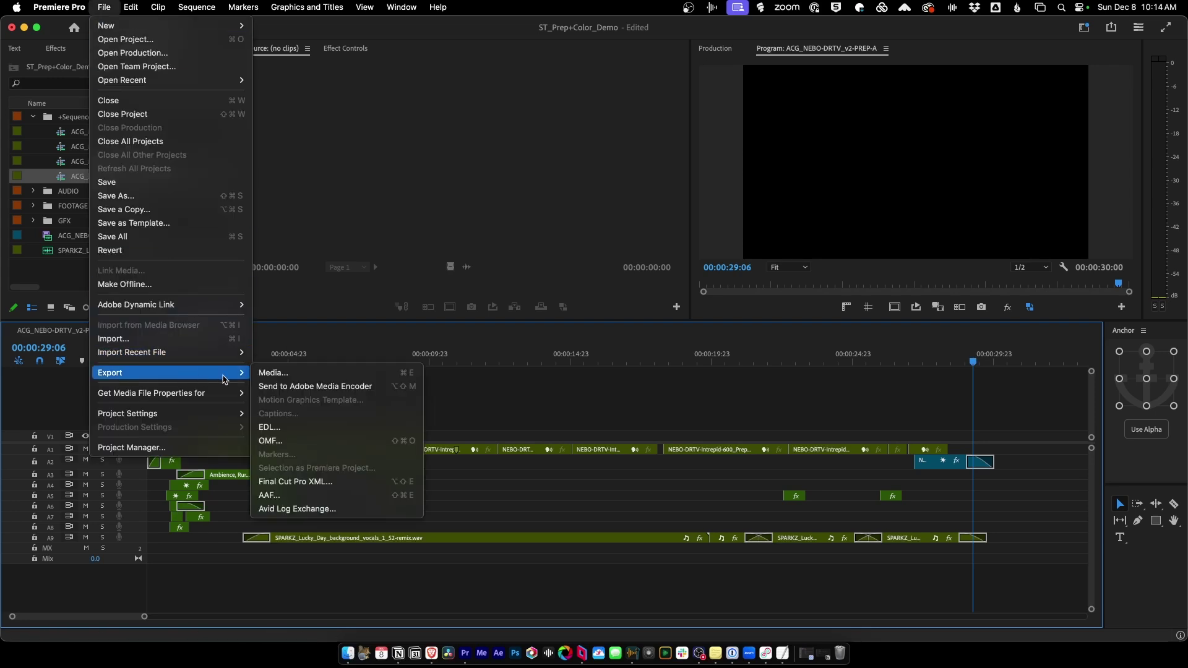
{"action": "left_click", "coordinate": [296, 500]}
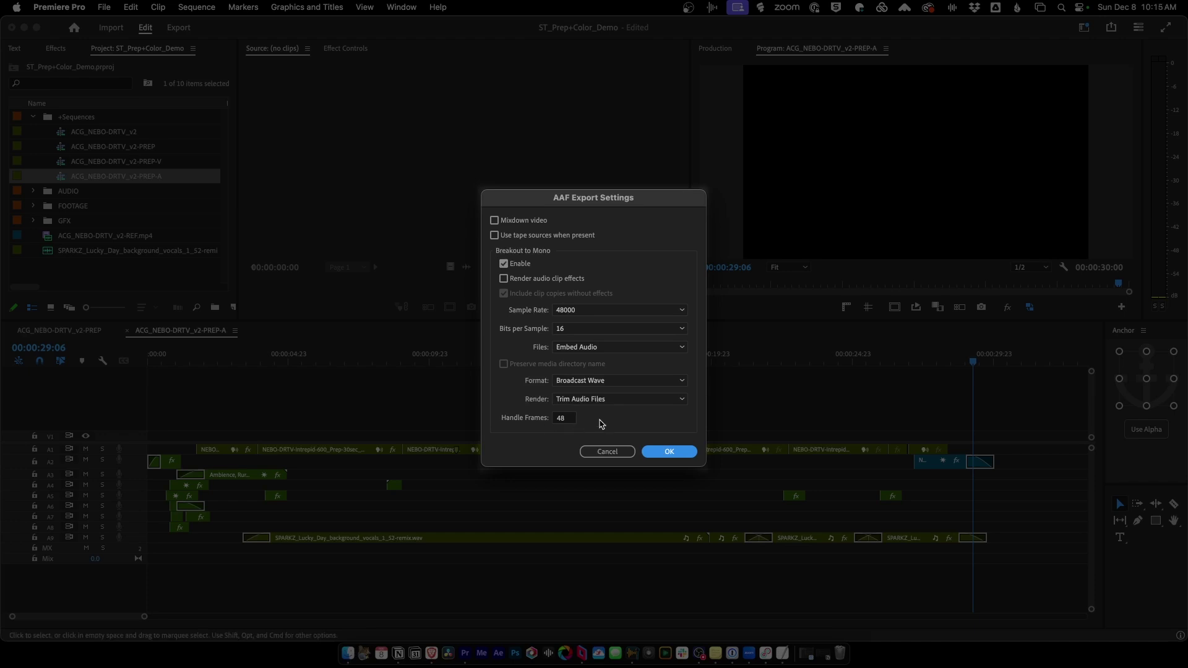
{"action": "left_click", "coordinate": [661, 456]}
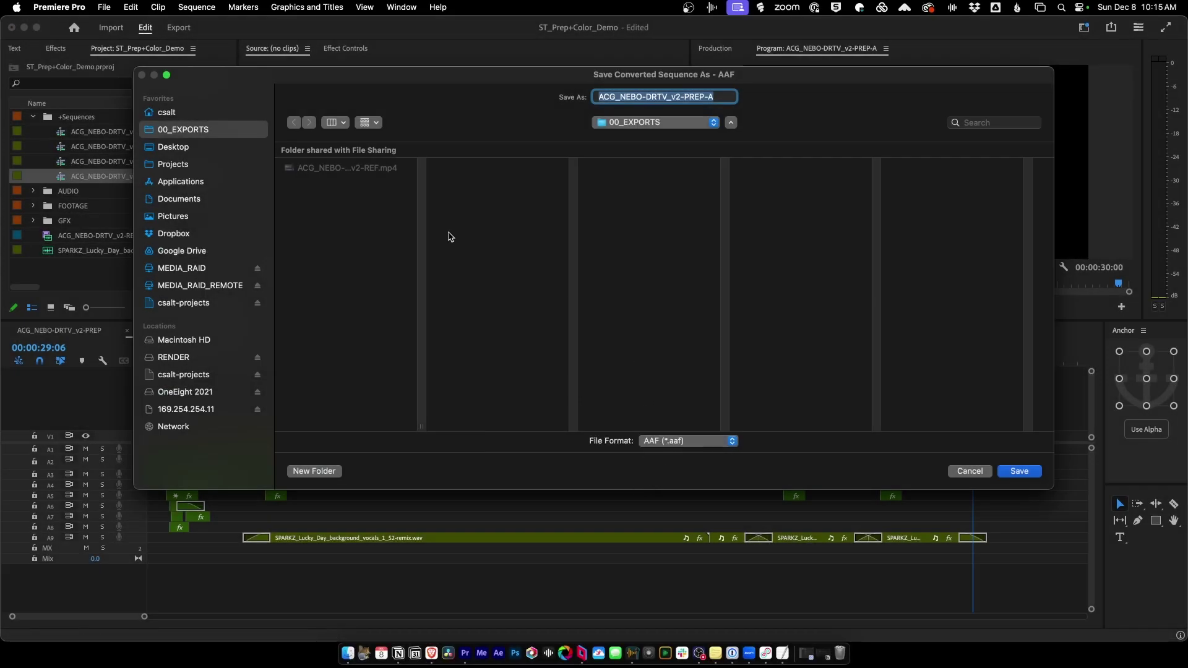
{"action": "left_click", "coordinate": [1013, 472]}
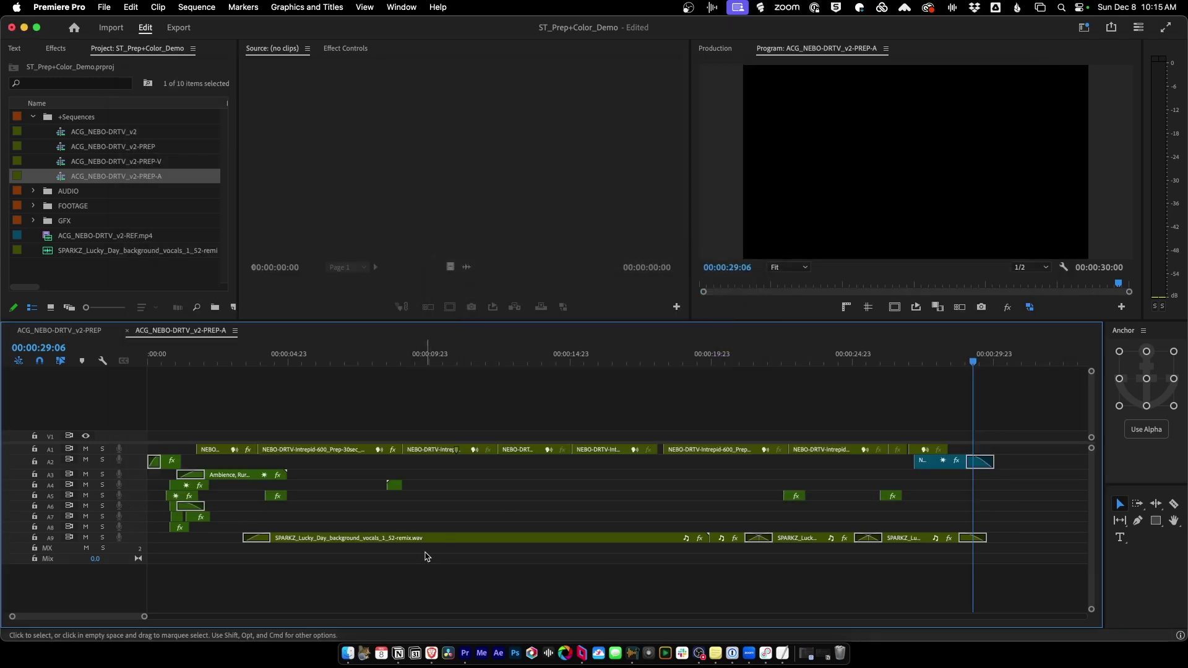
{"action": "left_click", "coordinate": [348, 653]}
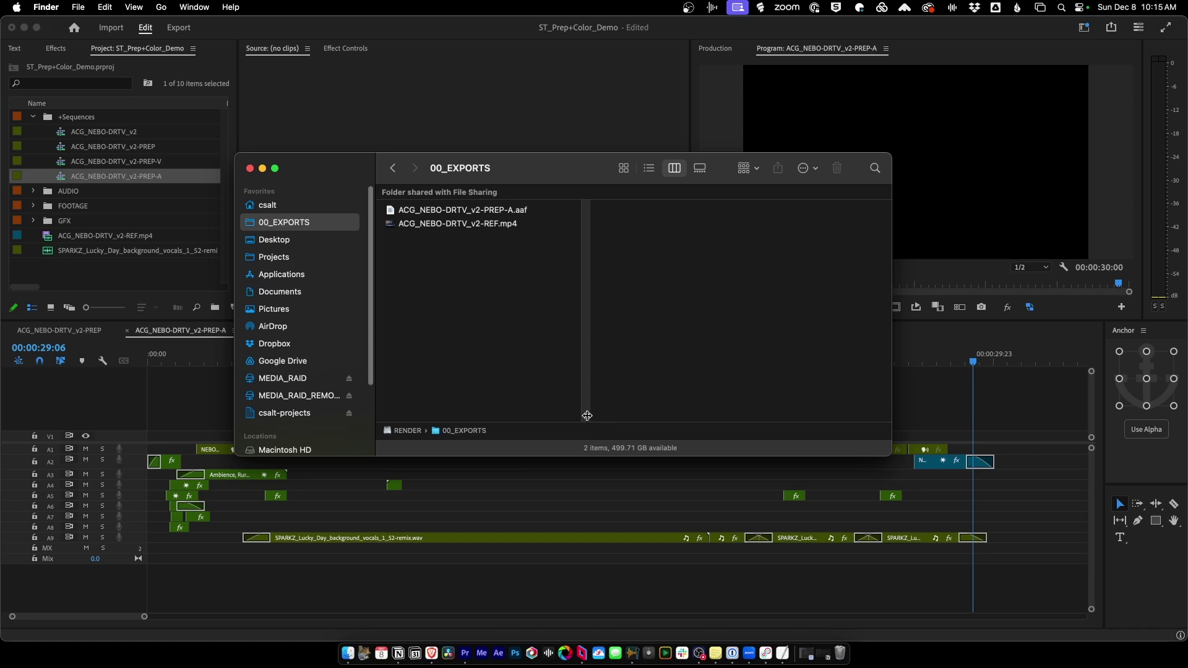
{"action": "left_click_drag", "start_coordinate": [585, 413], "coordinate": [628, 411]}
In the ACG_NEBO-DRTV_v2-PREP-V sequence in Premiere Pro, delete every audio clip and all empty audio tracks.
{"action": "key", "text": "super+a"}
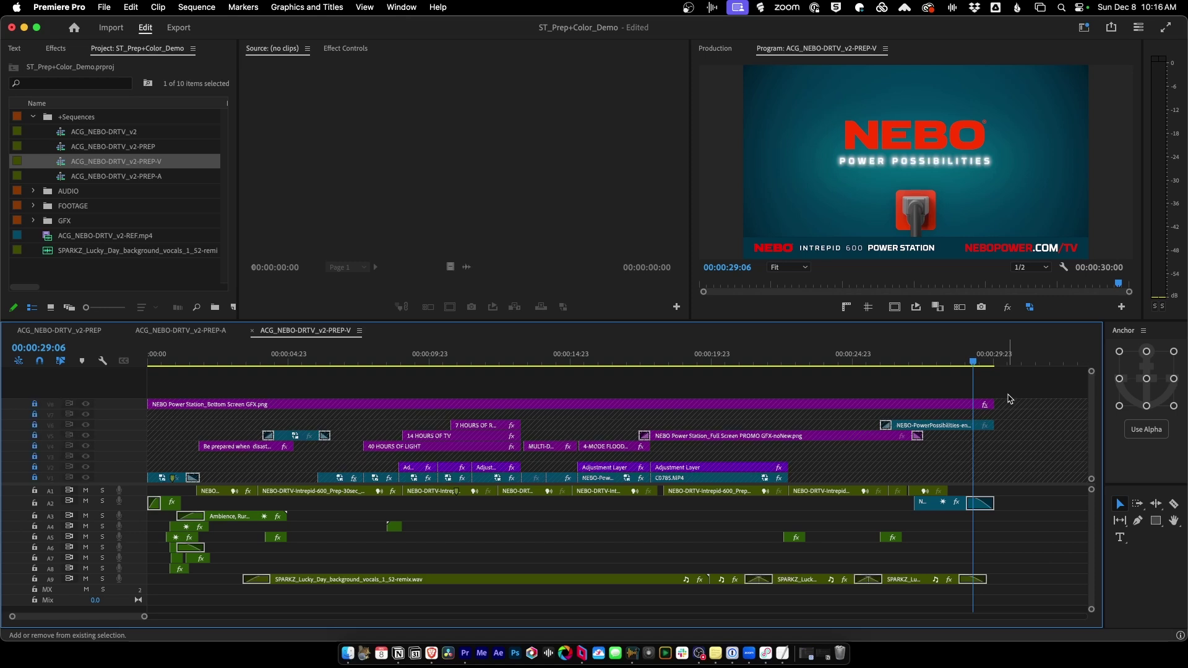
{"action": "key", "text": "super+a"}
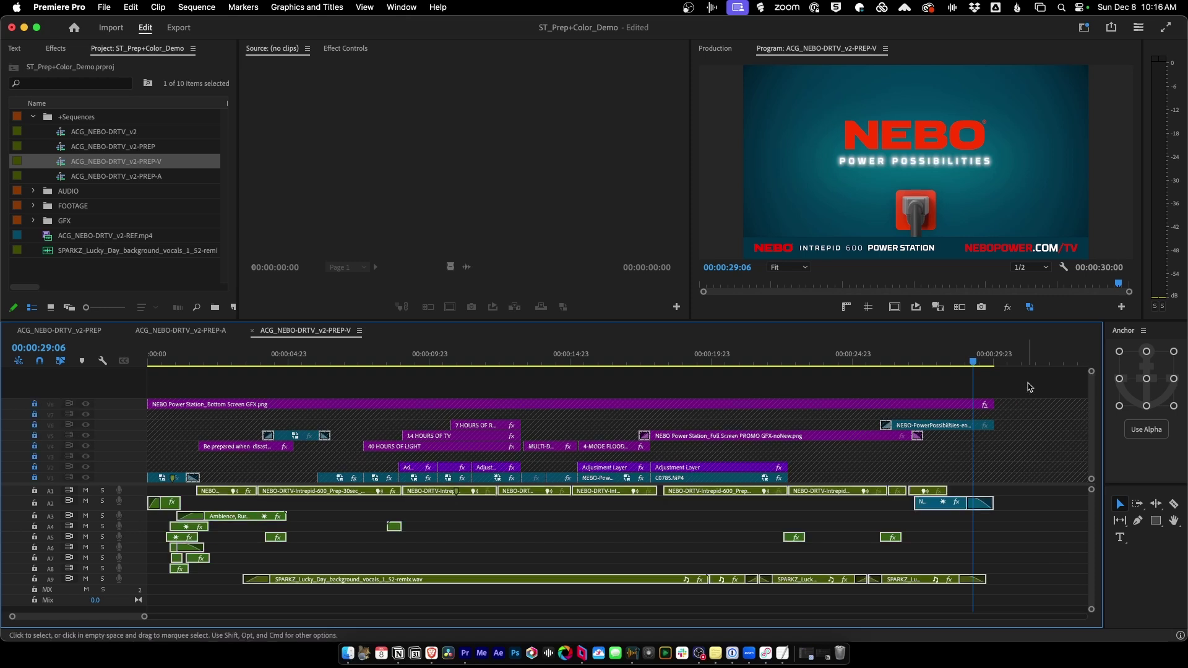
{"action": "key", "text": "Delete"}
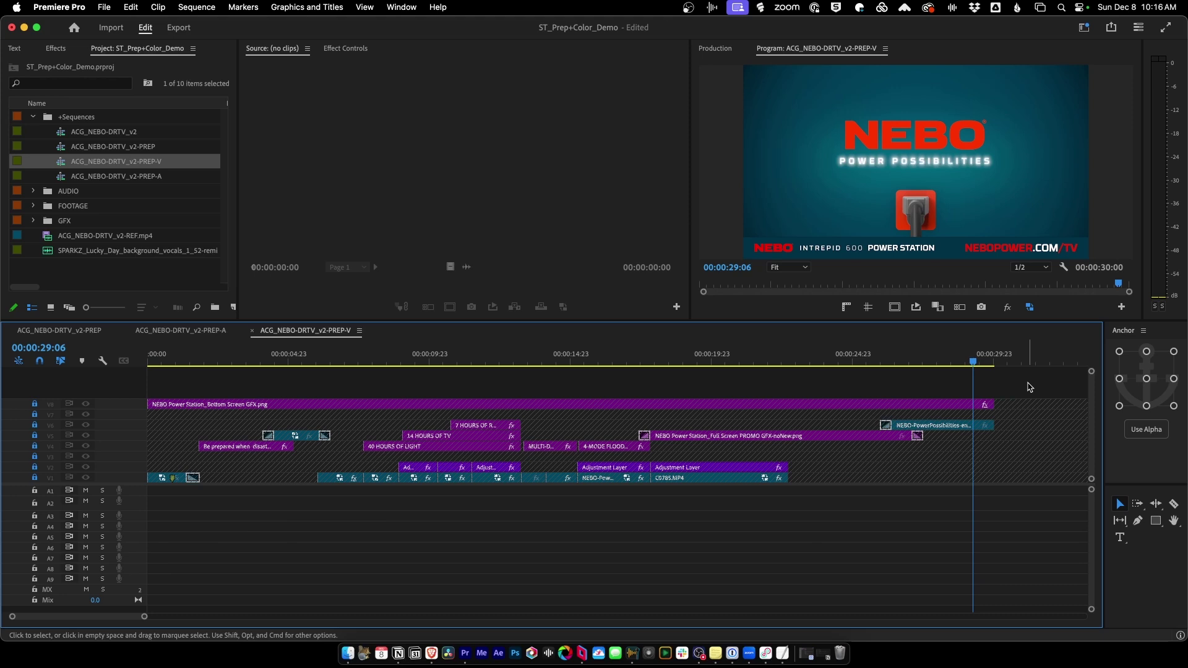
{"action": "left_click", "coordinate": [194, 6]}
{"action": "left_click", "coordinate": [160, 539]}
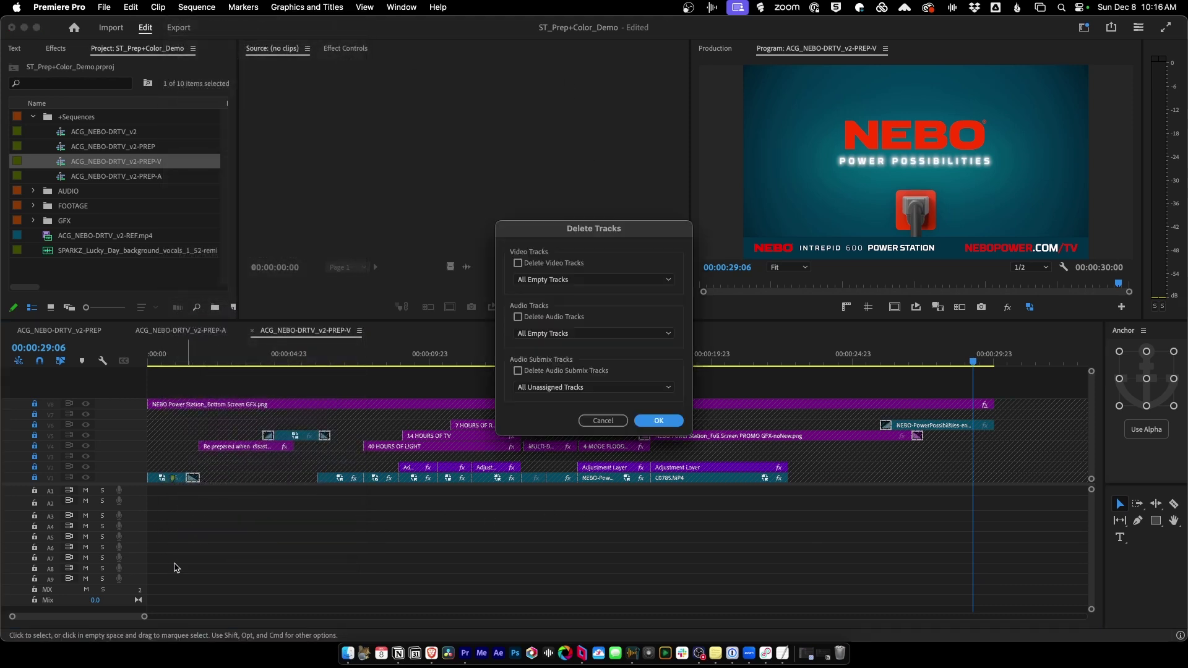
{"action": "left_click", "coordinate": [542, 320]}
{"action": "left_click", "coordinate": [659, 421]}
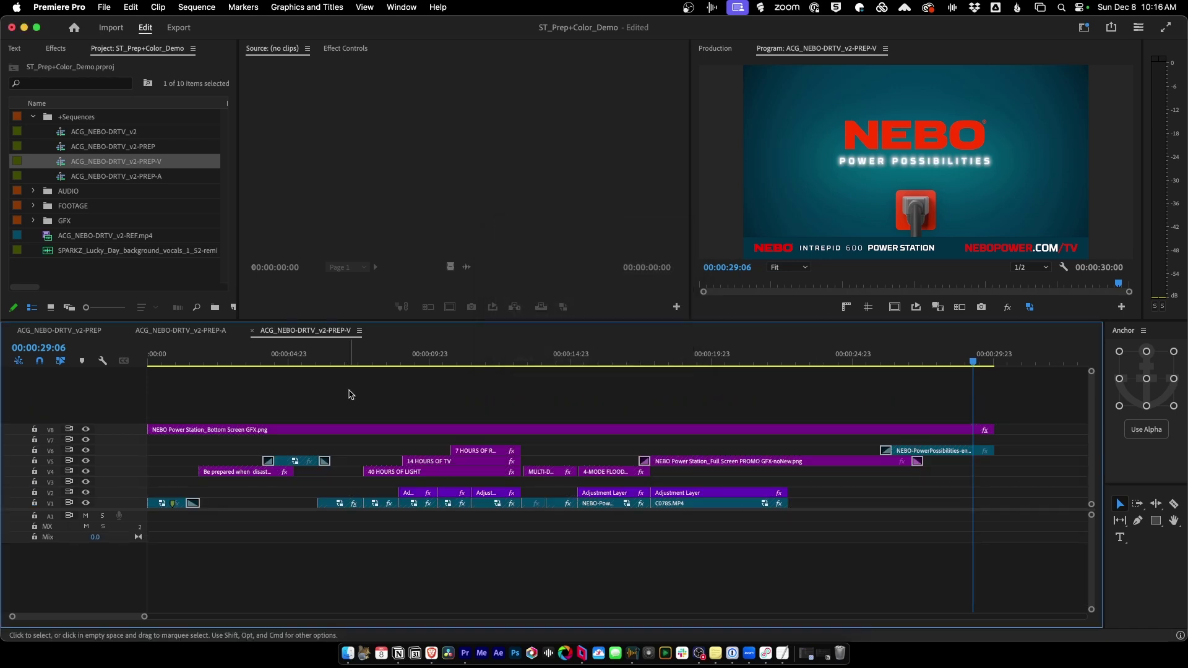
Close the other open sequences so only PREP-V remains, and move the playhead to 00:00:04:19.
{"action": "left_click", "coordinate": [359, 330]}
{"action": "left_click", "coordinate": [347, 356]}
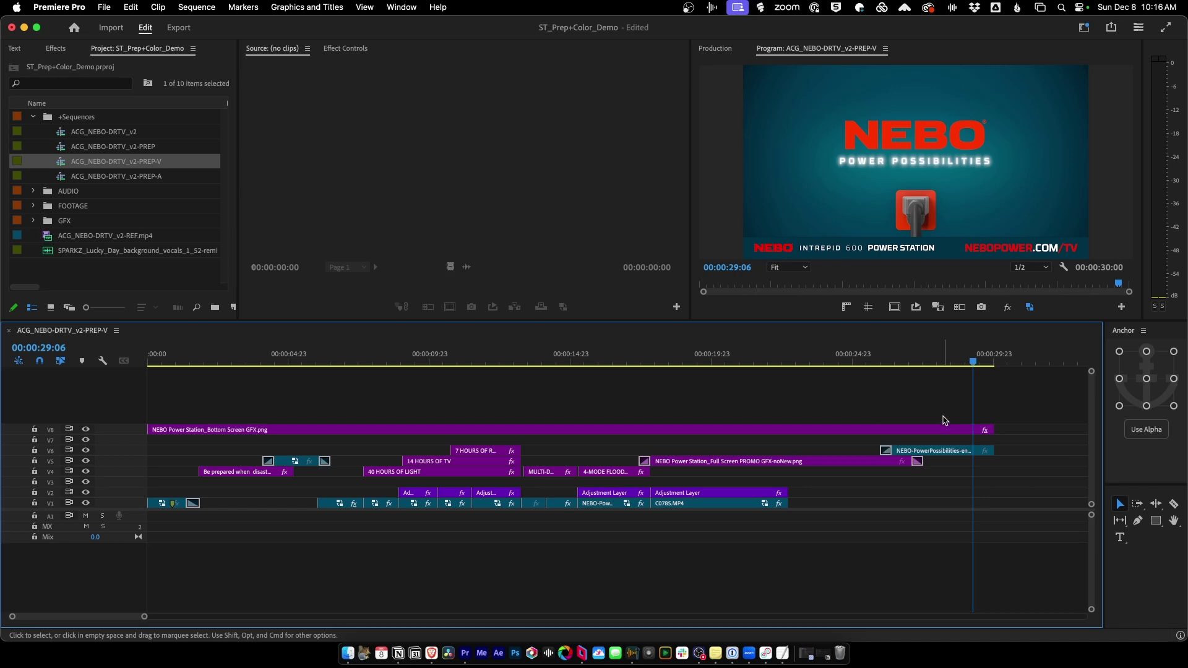
{"action": "left_click_drag", "start_coordinate": [953, 383], "coordinate": [284, 441]}
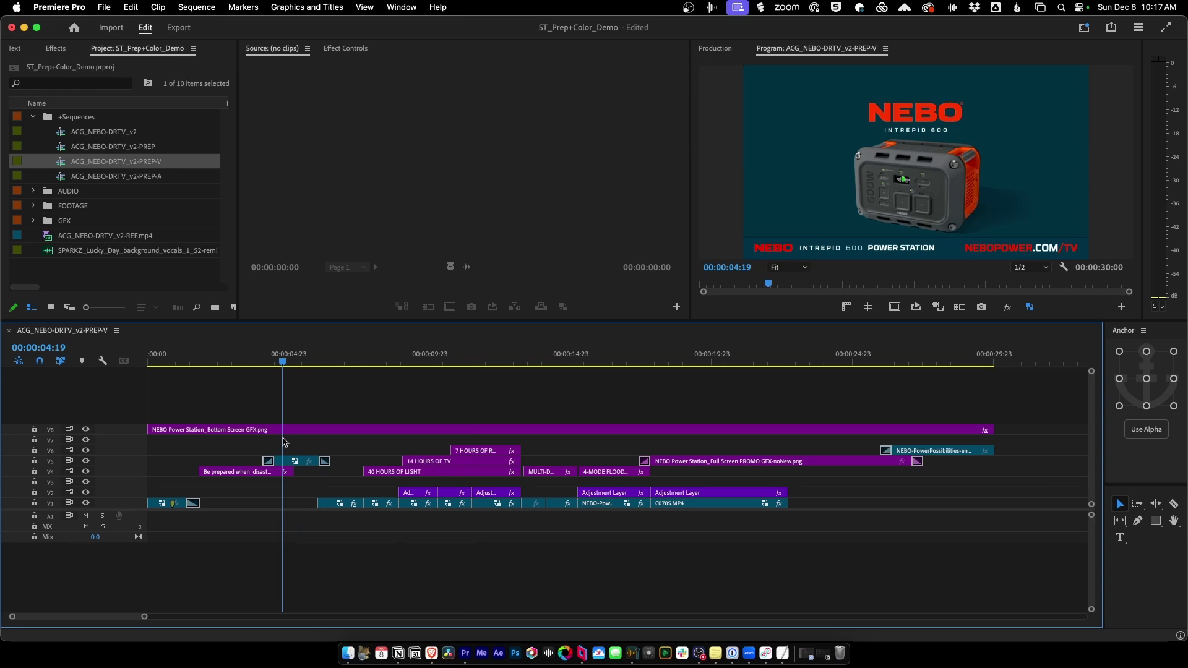
Delete all graphics and title clips on V4 to V8, and remove all empty video tracks from the PREP-V sequence.
{"action": "left_click_drag", "start_coordinate": [979, 403], "coordinate": [245, 476]}
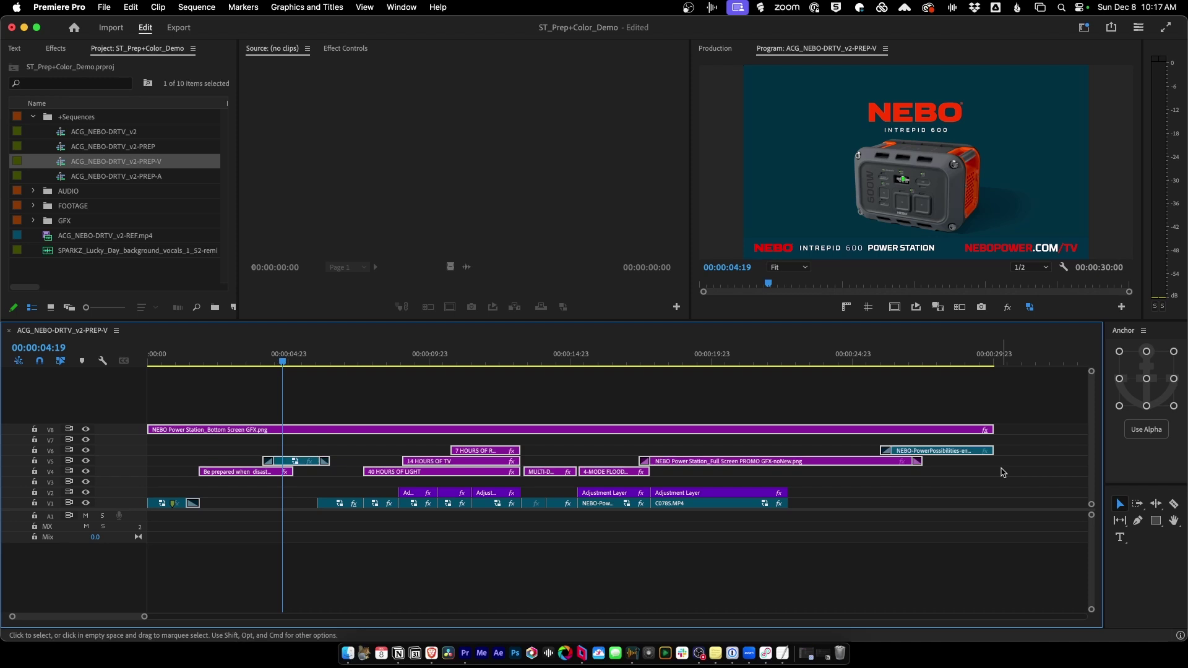
{"action": "key", "text": "Delete"}
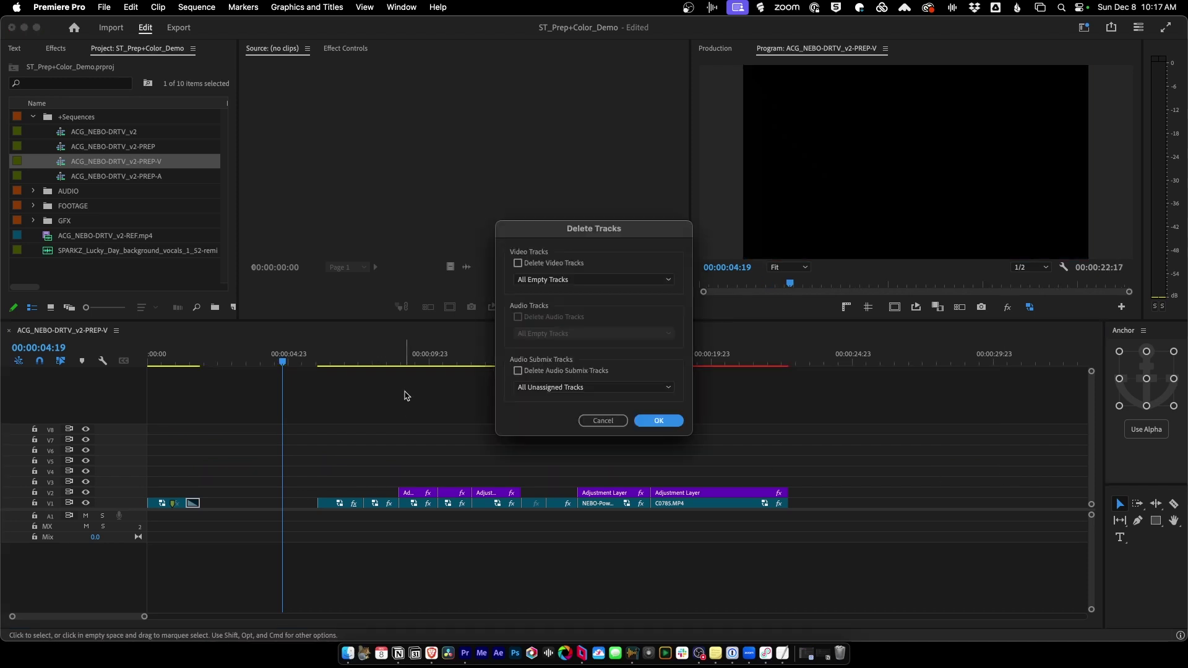
{"action": "left_click", "coordinate": [519, 263]}
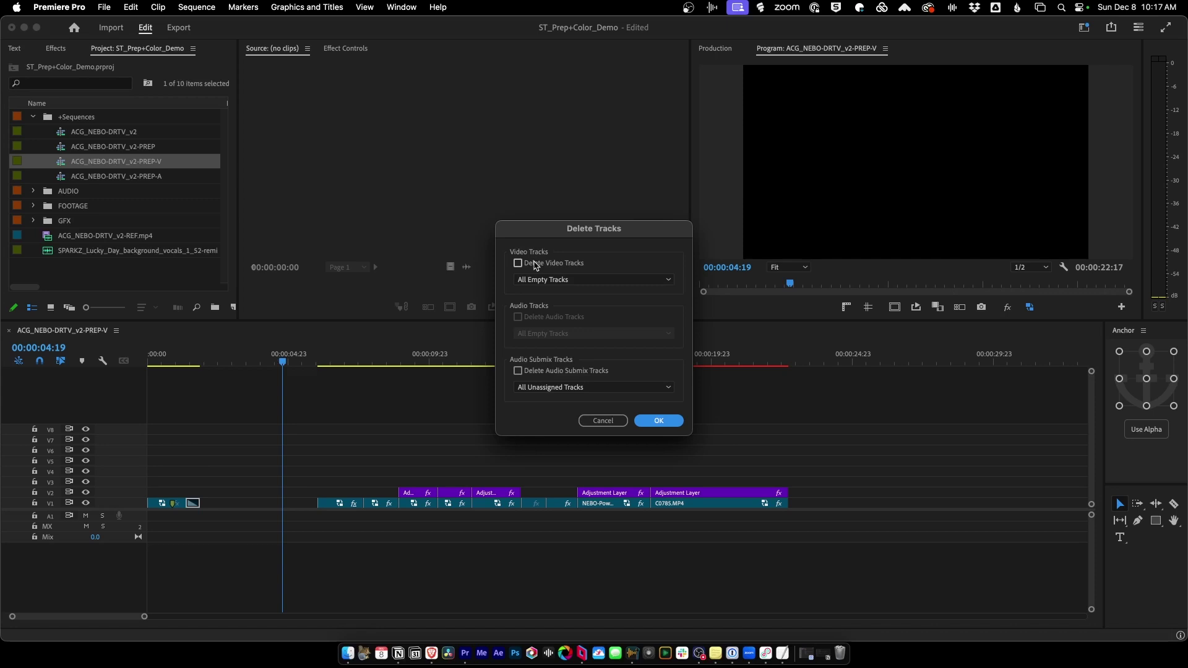
{"action": "left_click", "coordinate": [677, 422]}
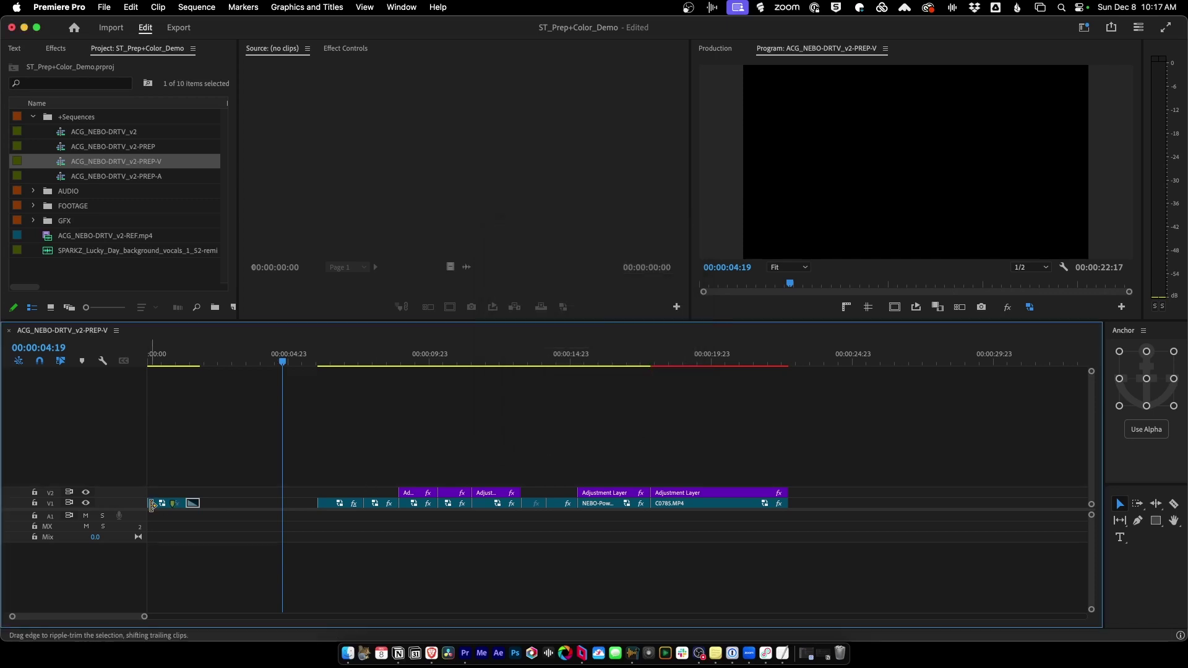
{"action": "left_click_drag", "start_coordinate": [140, 509], "coordinate": [139, 477]}
Move the playhead to 00:00:20:04 in the C0785.MP4 clip and turn off proxies for the Program monitor.
{"action": "left_click_drag", "start_coordinate": [243, 371], "coordinate": [717, 411]}
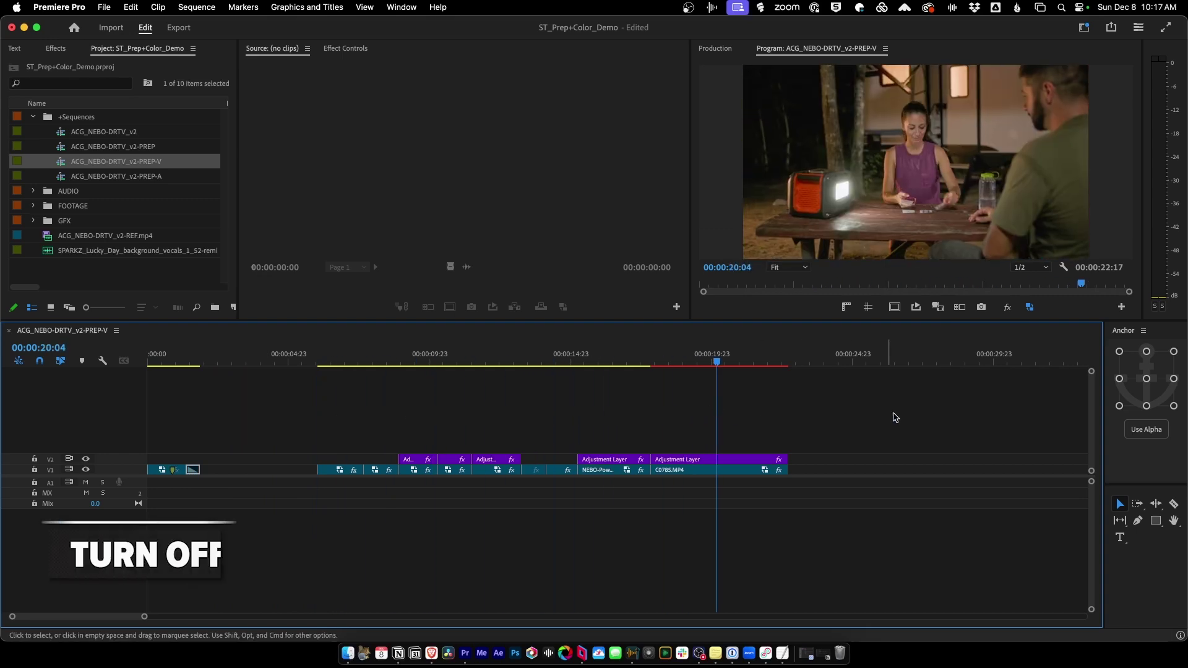
{"action": "left_click", "coordinate": [1029, 309]}
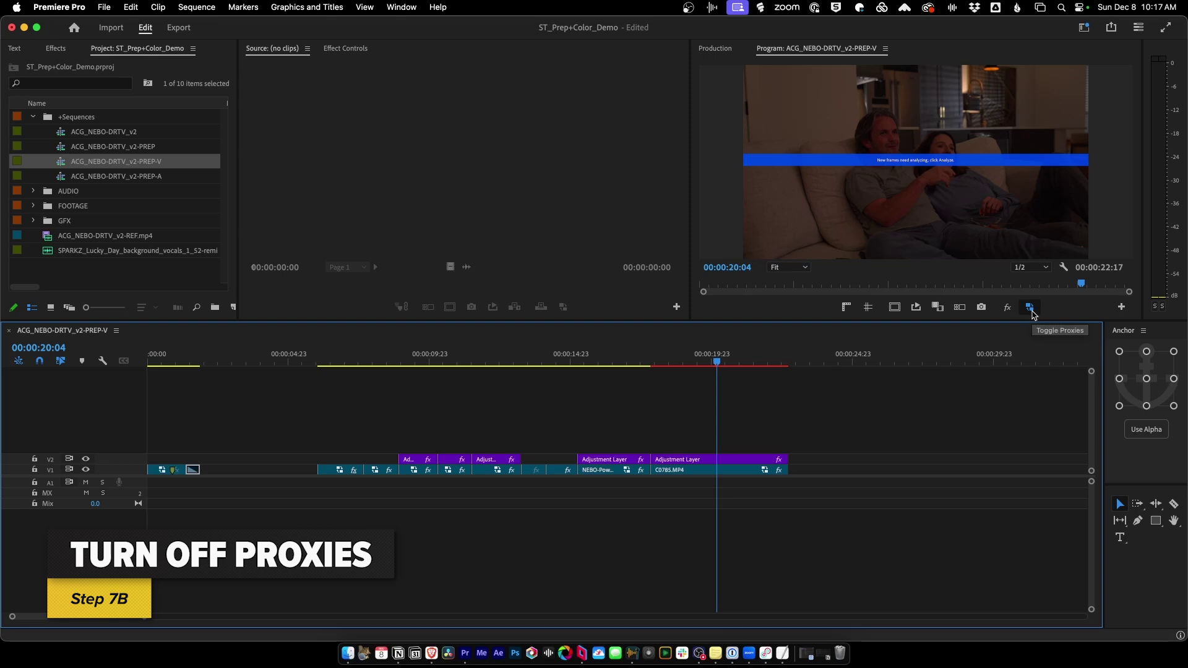
{"action": "left_click", "coordinate": [1030, 308]}
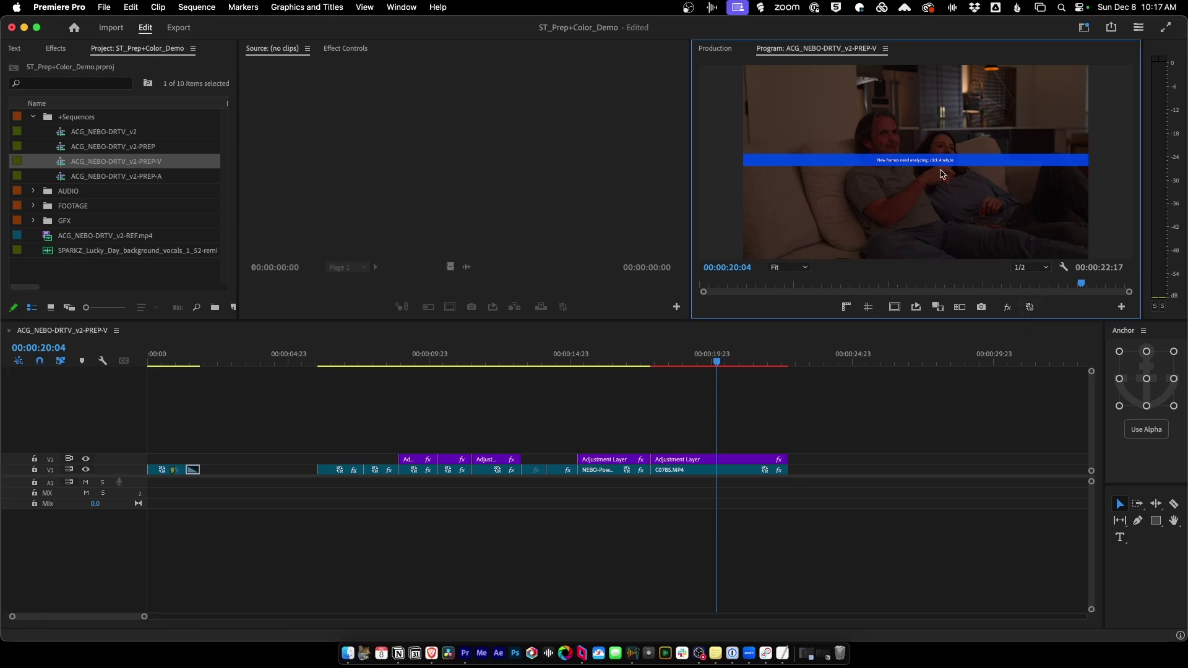
Find all clips in the PREP-V timeline whose effects contain "warp".
{"action": "left_click", "coordinate": [803, 410]}
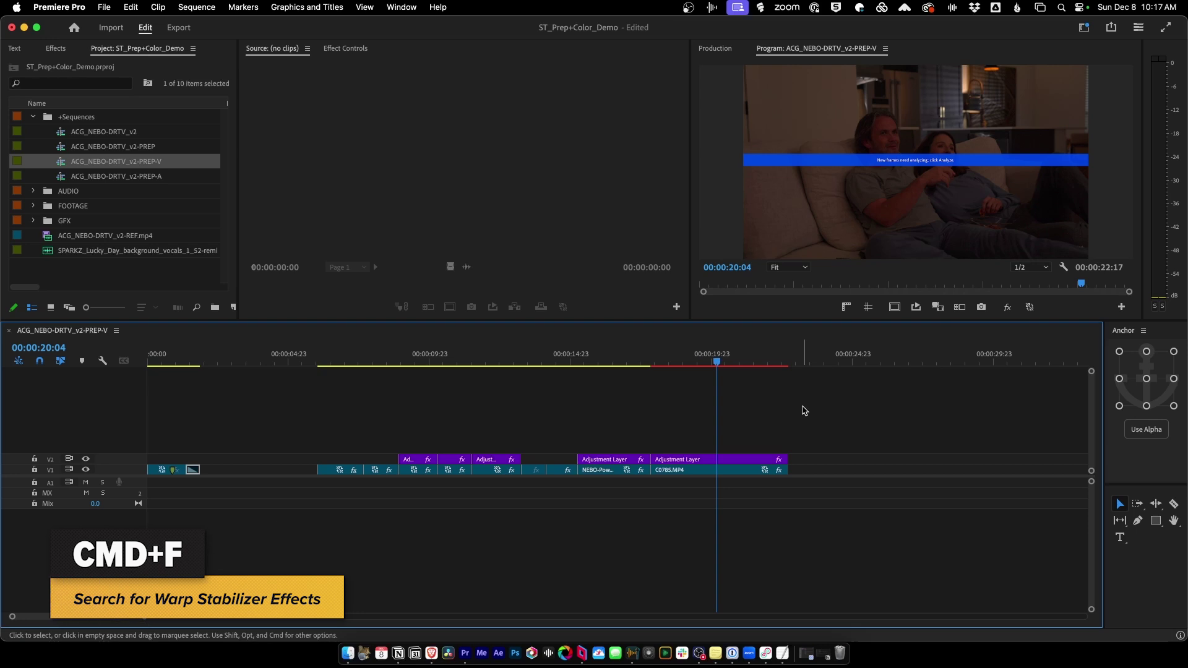
{"action": "key", "text": "super+f"}
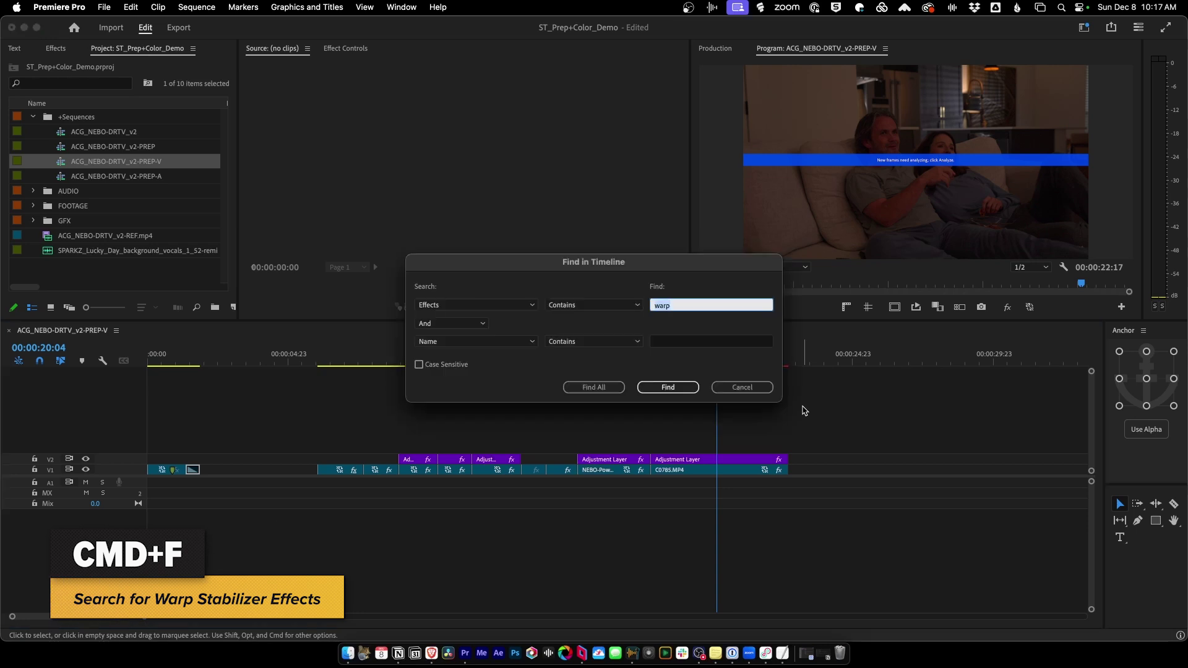
{"action": "left_click", "coordinate": [455, 307]}
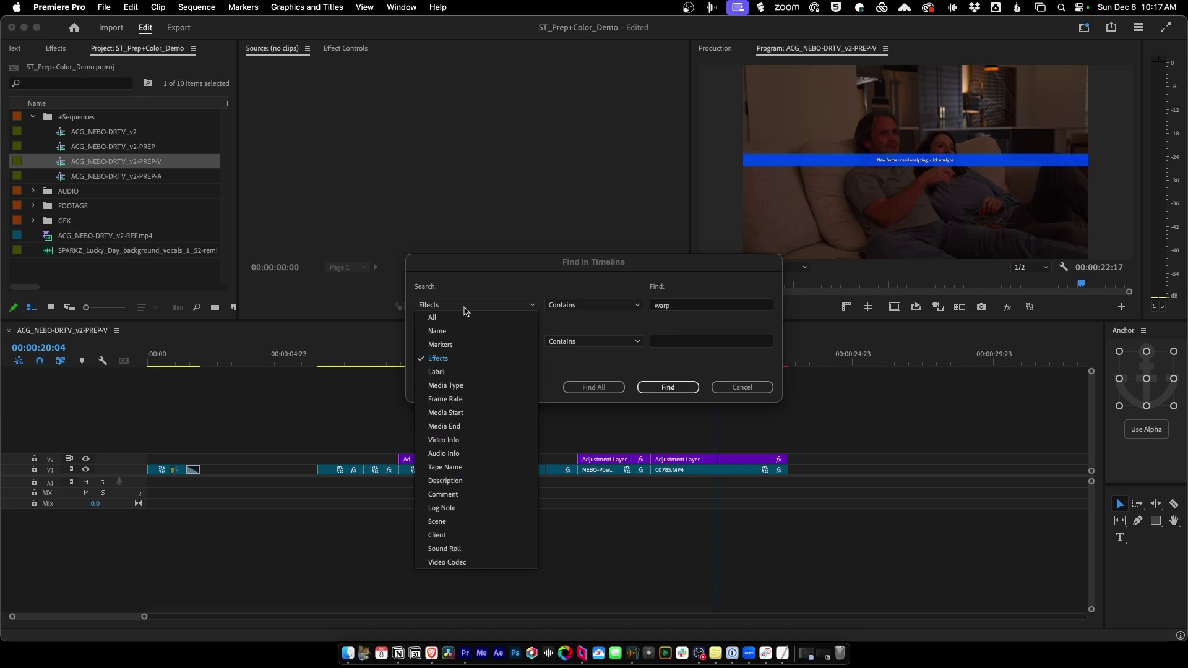
{"action": "left_click", "coordinate": [477, 357]}
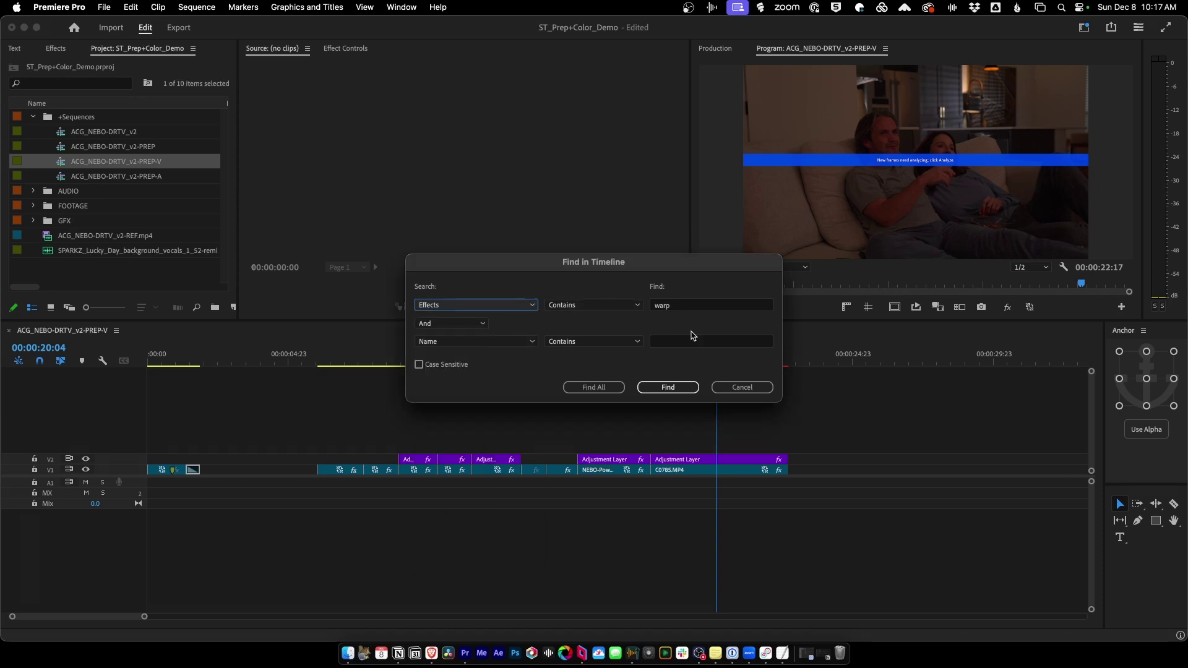
{"action": "left_click", "coordinate": [595, 388]}
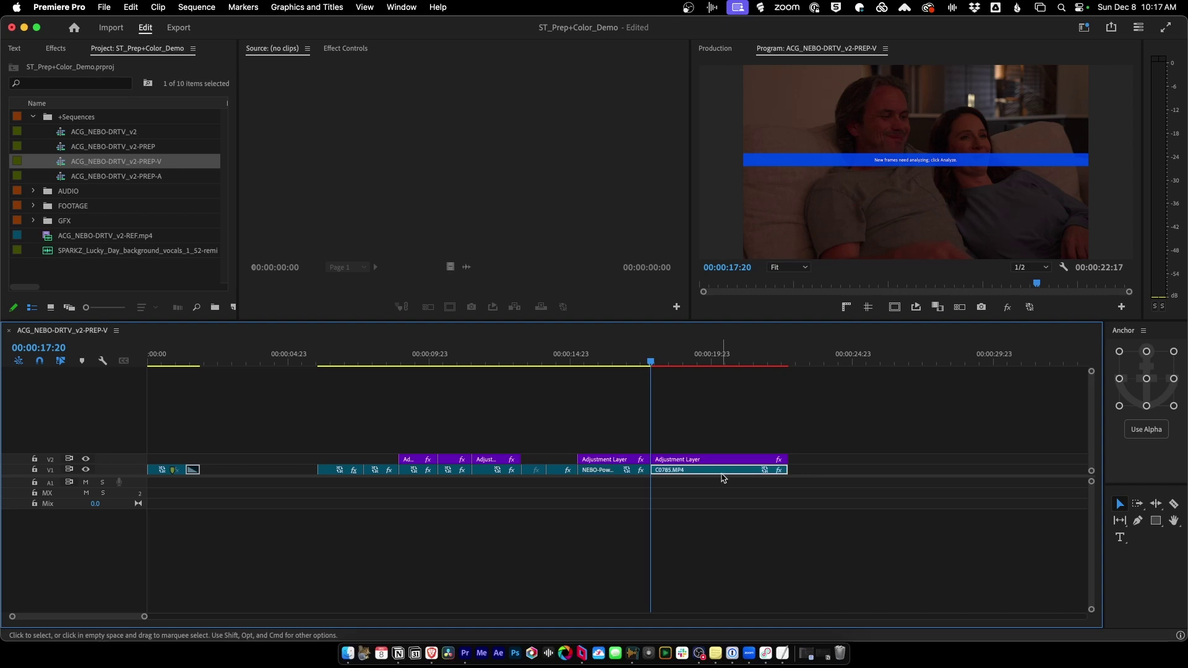
Re-analyze the Warp Stabilizer effect on the C0785.MP4 clip.
{"action": "left_click", "coordinate": [681, 486]}
{"action": "left_click", "coordinate": [712, 471]}
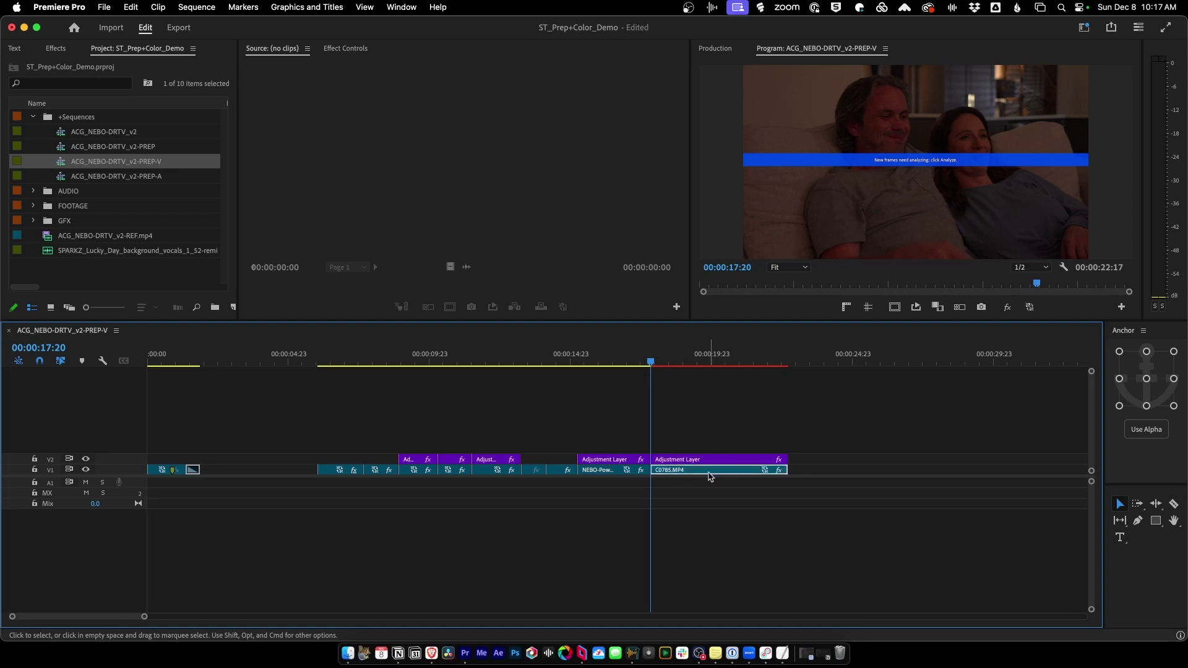
{"action": "left_click", "coordinate": [342, 50]}
{"action": "left_click", "coordinate": [401, 281]}
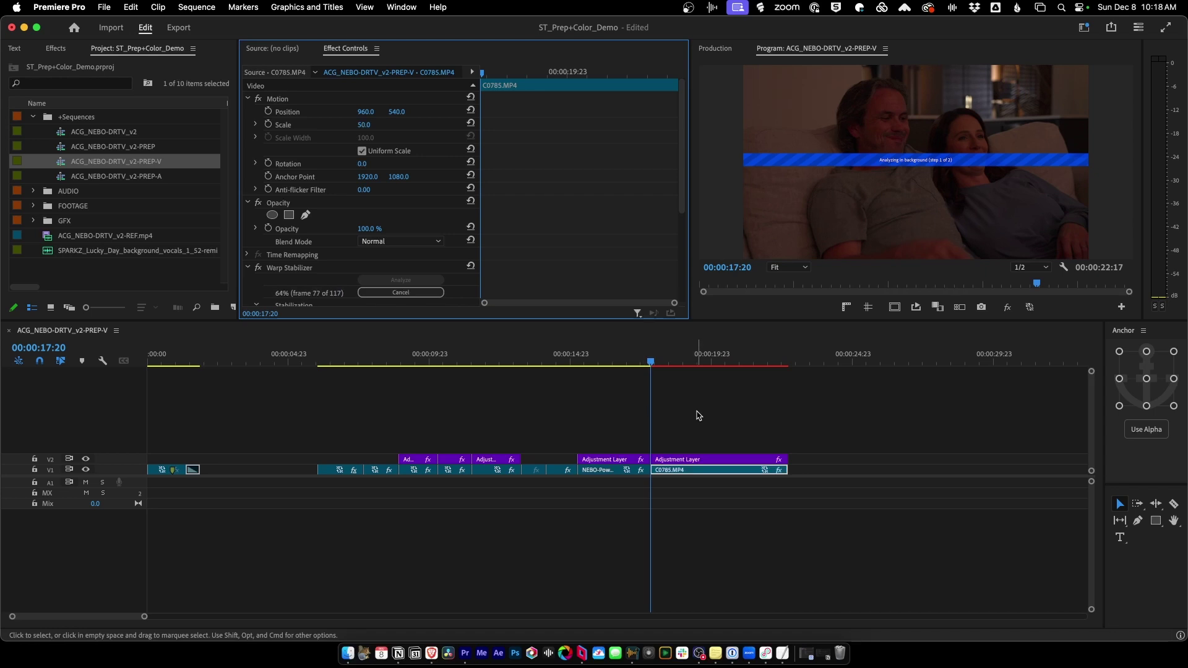
{"action": "left_click", "coordinate": [687, 430]}
Inspect the C1449.MP4 clip's effects, and reveal the source of the V1 clip at 00:00:08:11 in the project.
{"action": "left_click_drag", "start_coordinate": [646, 363], "coordinate": [347, 368]}
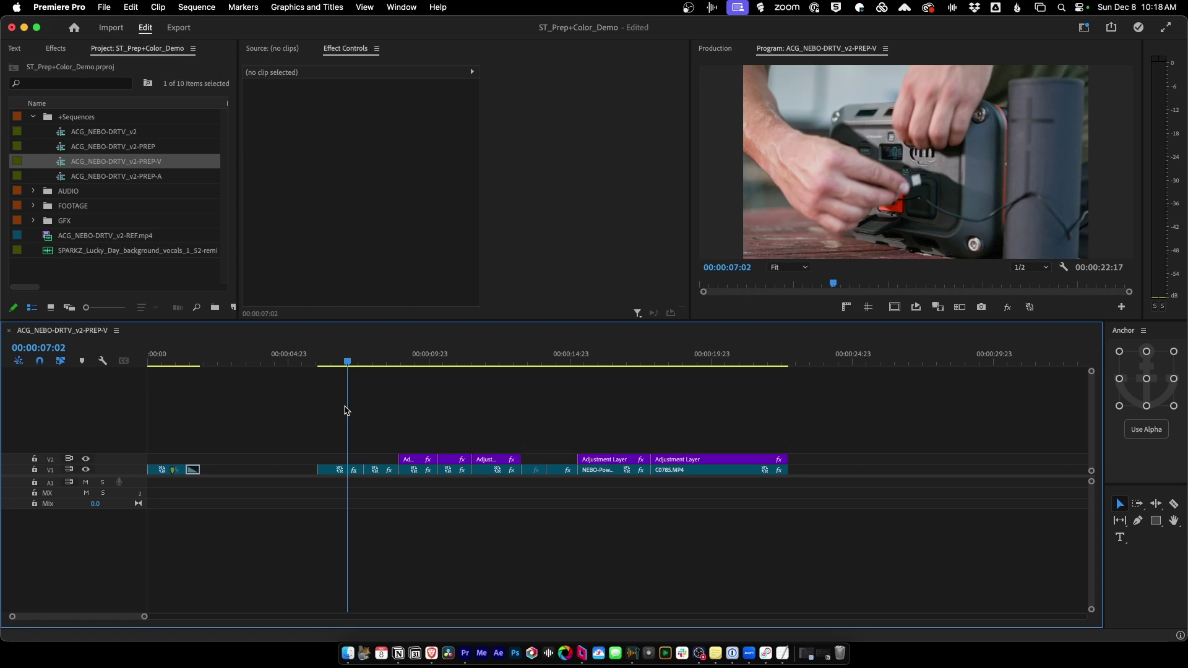
{"action": "left_click", "coordinate": [325, 470]}
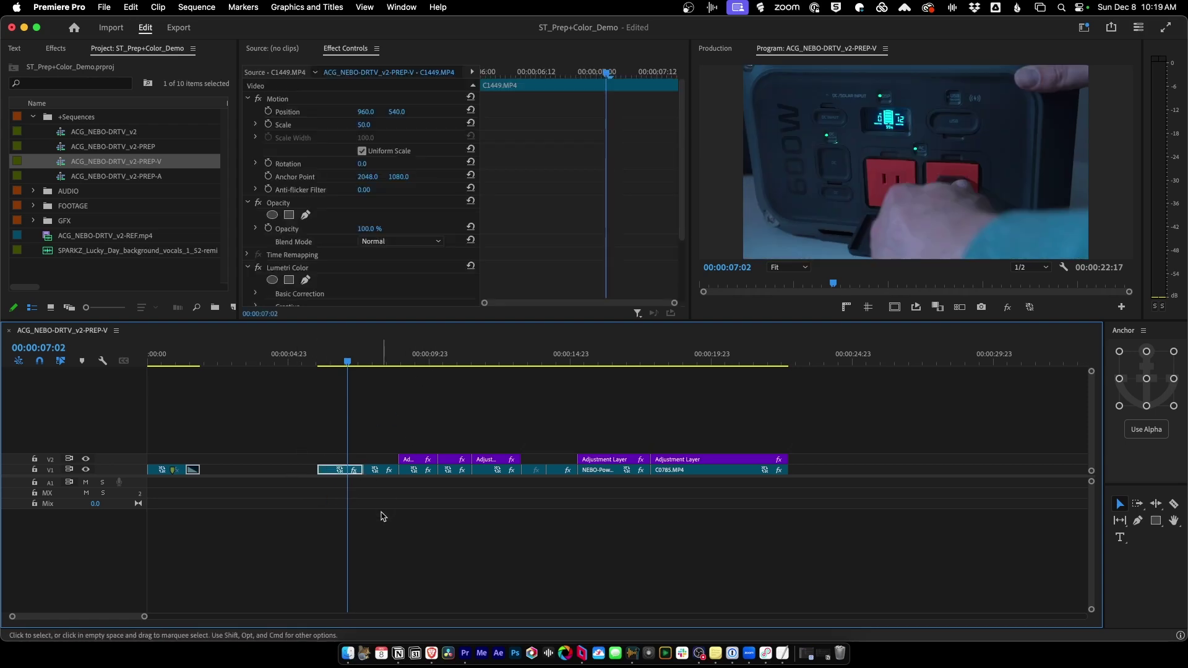
{"action": "left_click_drag", "start_coordinate": [366, 365], "coordinate": [386, 366]}
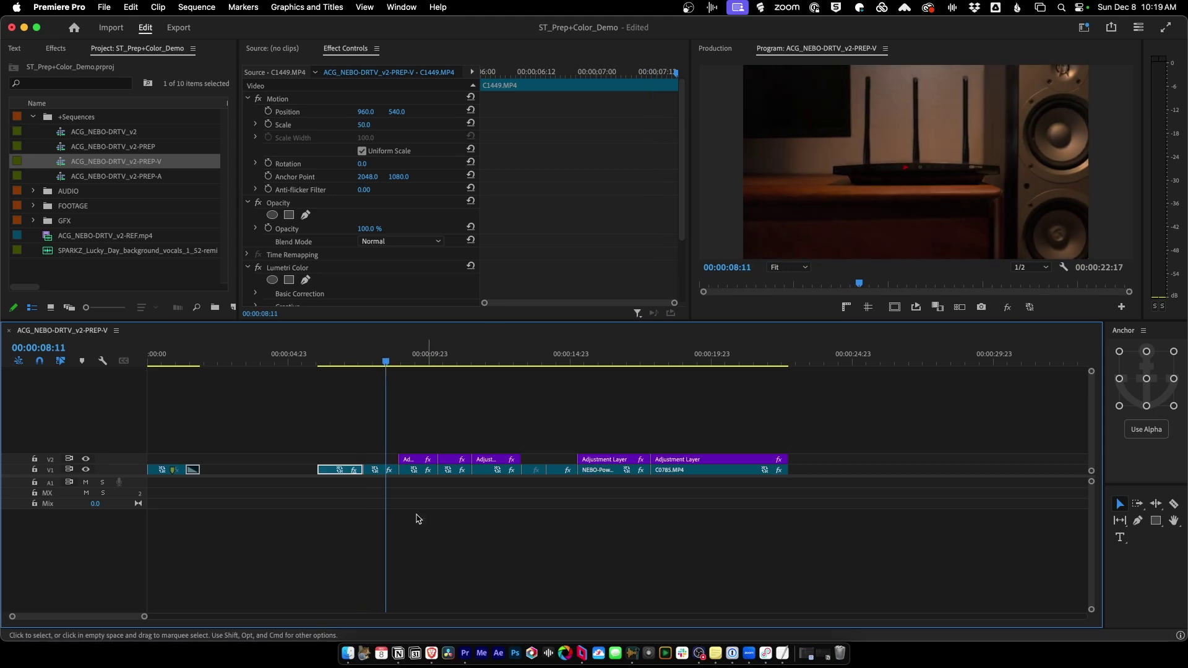
{"action": "left_click", "coordinate": [374, 470]}
{"action": "key", "text": "shift+f"}
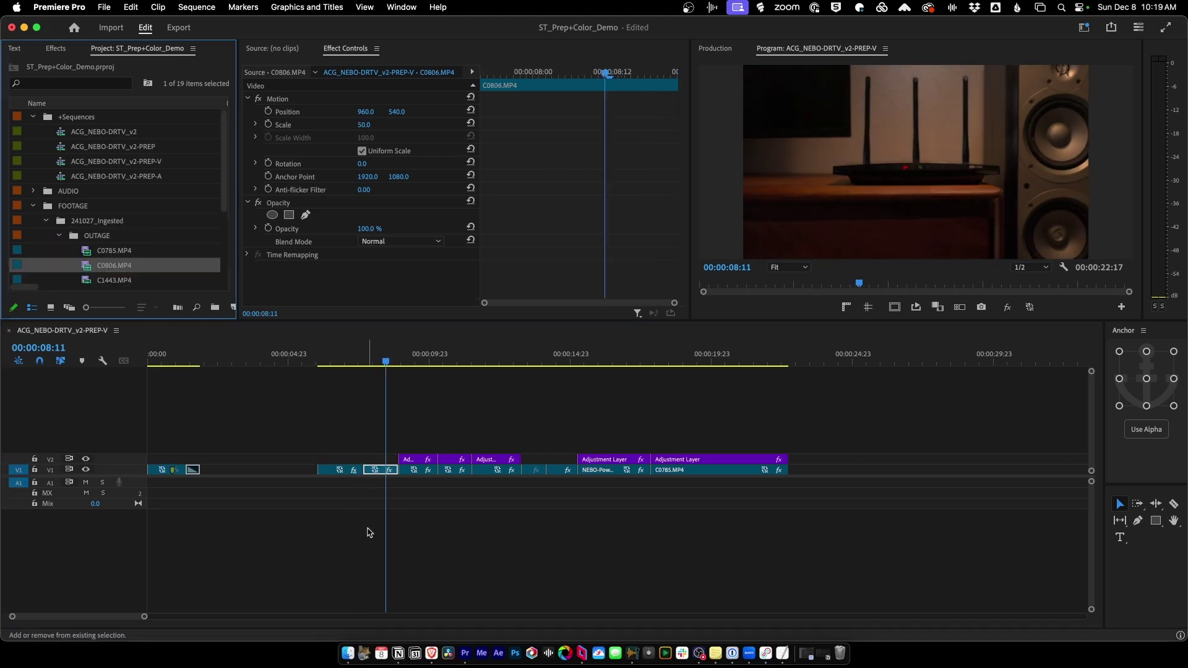
Override the media color space of the six OUTAGE clips with Rec. 709, and scrub the PREP-V timeline to 00:00:12:17.
{"action": "scroll", "coordinate": [229, 241], "scroll_direction": "down", "scroll_amount": 3}
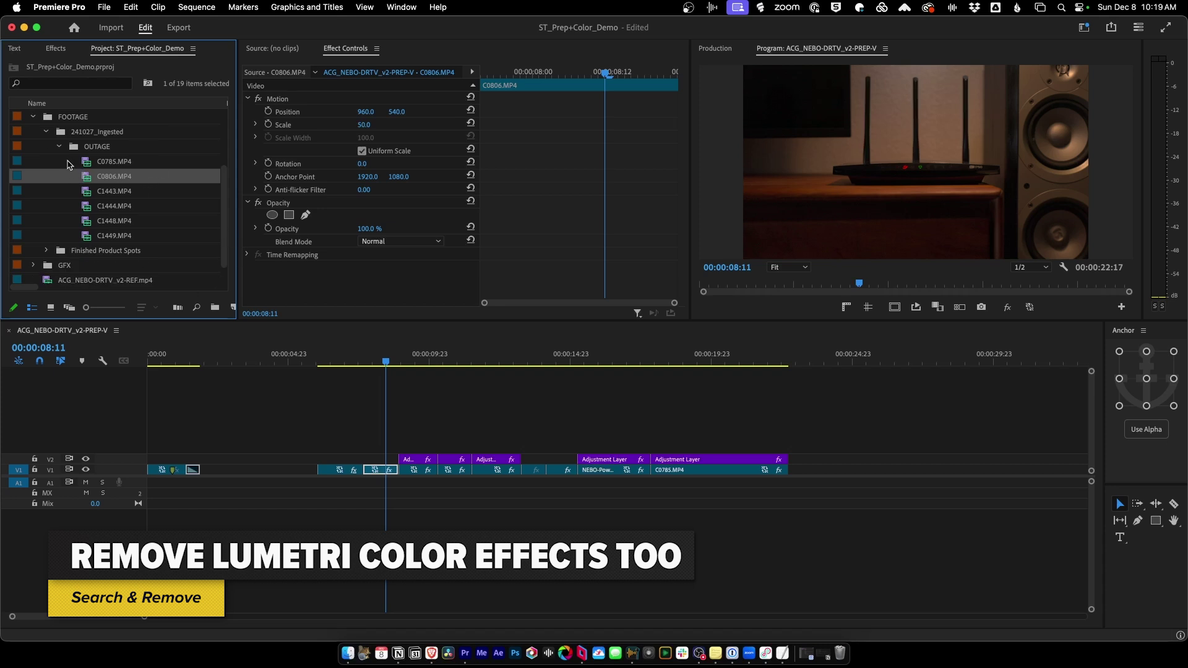
{"action": "left_click_drag", "start_coordinate": [68, 164], "coordinate": [90, 237]}
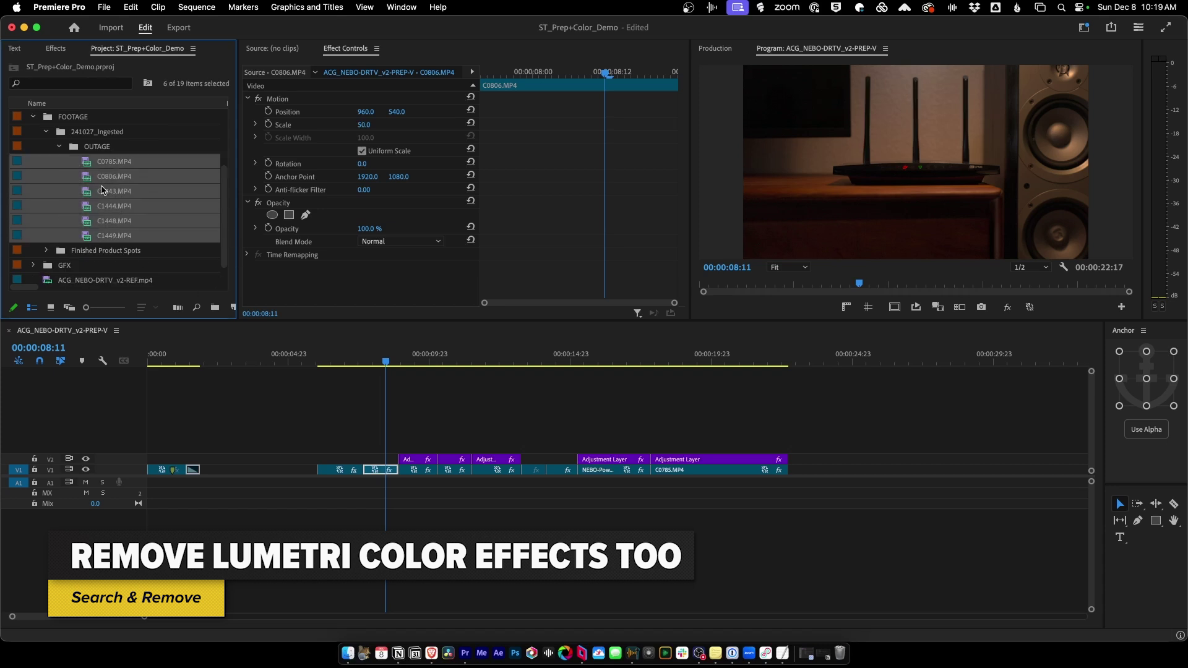
{"action": "right_click", "coordinate": [104, 193]}
{"action": "mouse_move", "coordinate": [218, 280]}
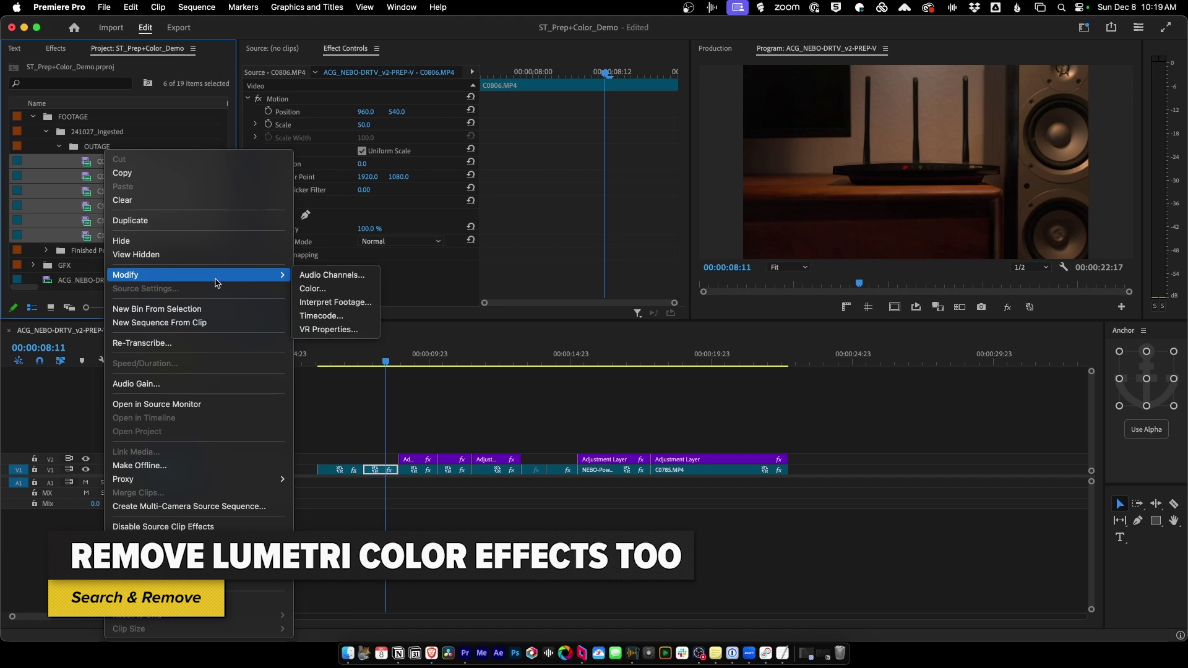
{"action": "left_click", "coordinate": [344, 294]}
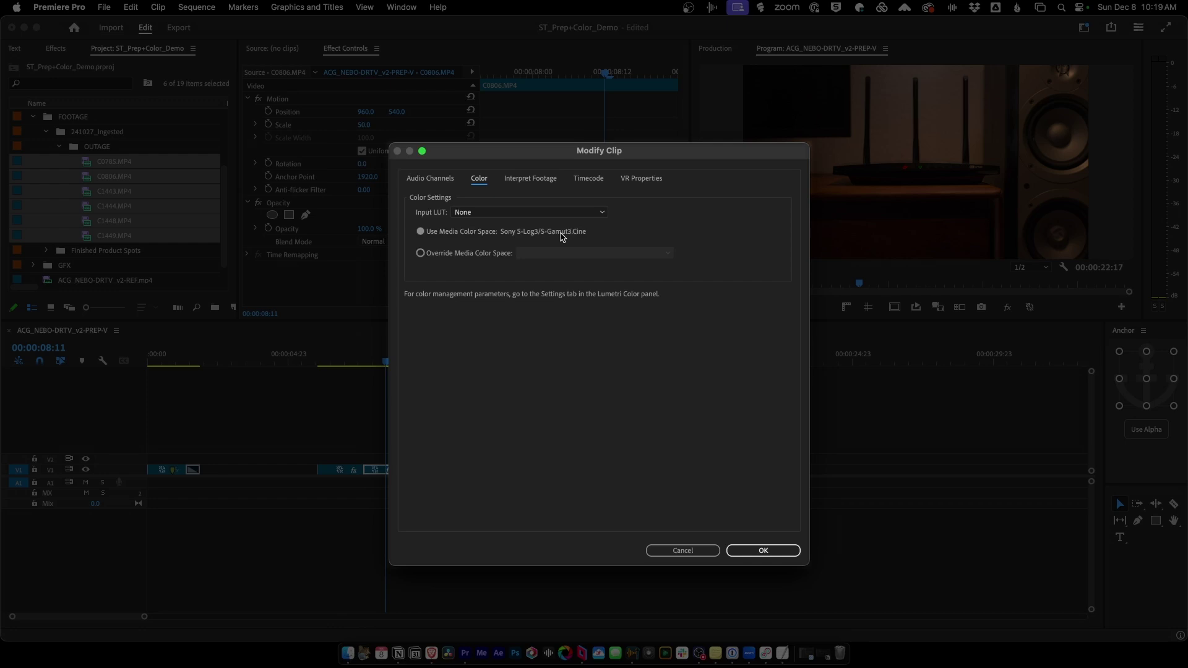
{"action": "left_click", "coordinate": [464, 254]}
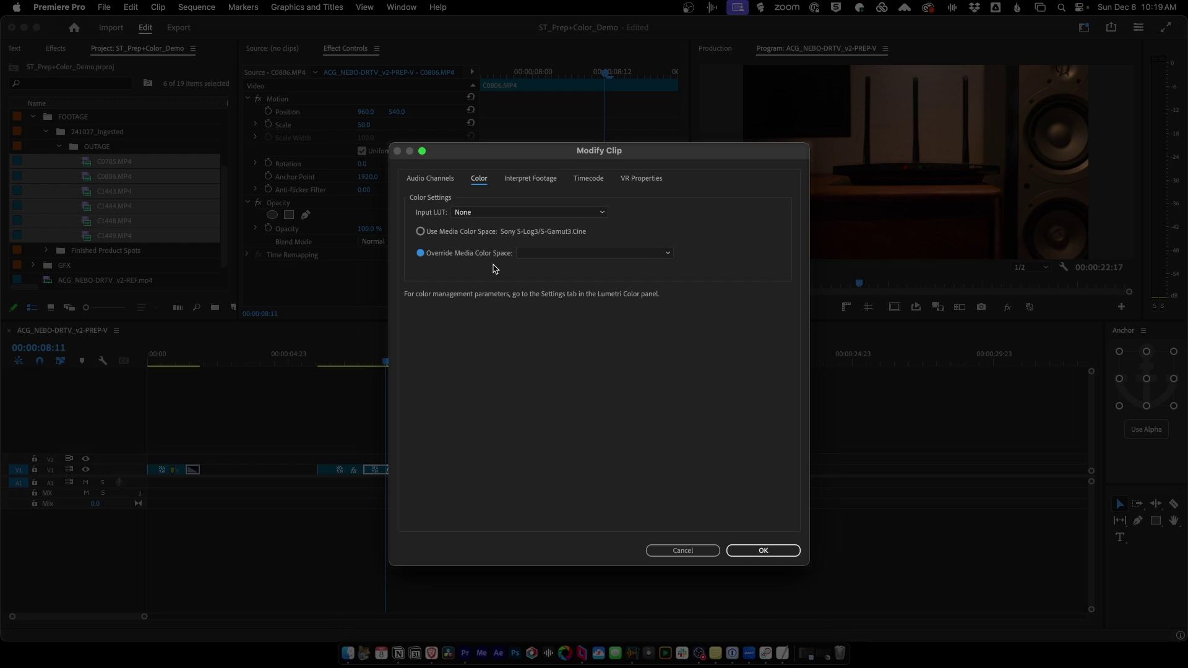
{"action": "left_click", "coordinate": [554, 253]}
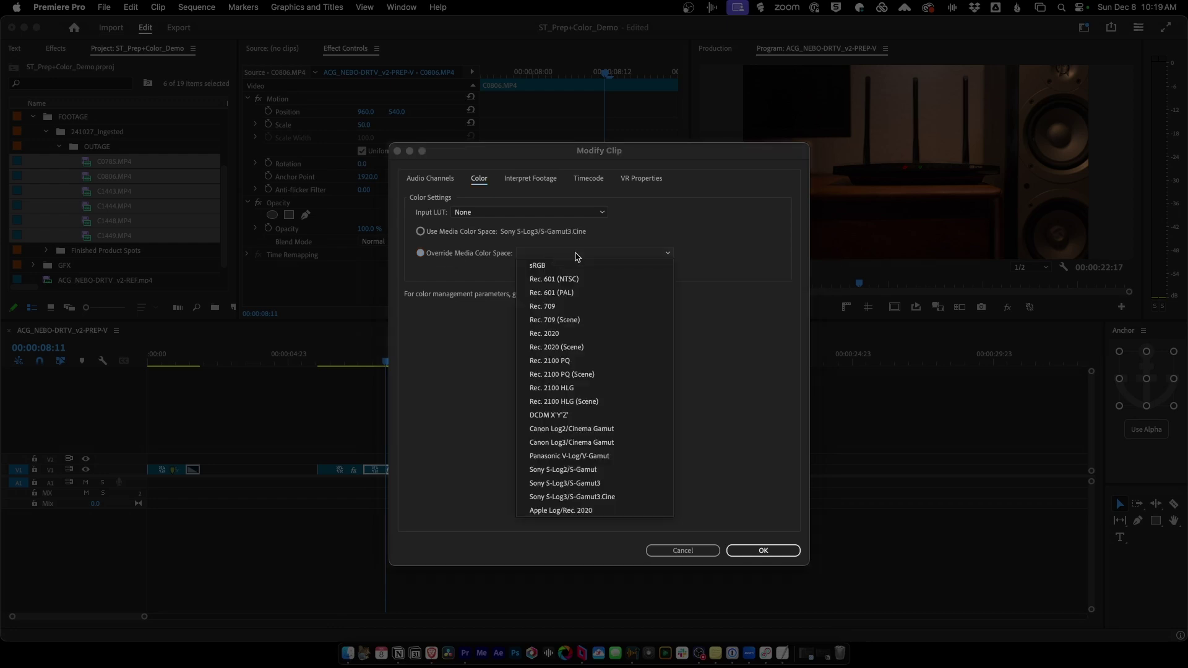
{"action": "left_click", "coordinate": [604, 306]}
{"action": "left_click", "coordinate": [755, 551]}
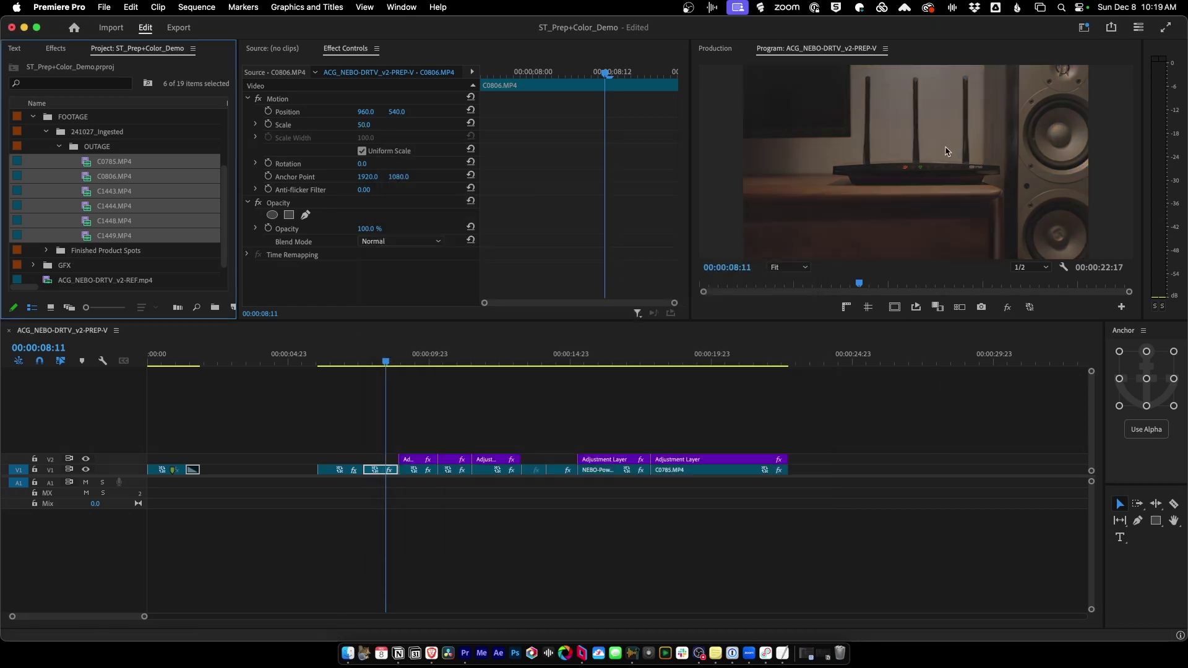
{"action": "left_click", "coordinate": [431, 408]}
{"action": "left_click_drag", "start_coordinate": [379, 360], "coordinate": [505, 368]}
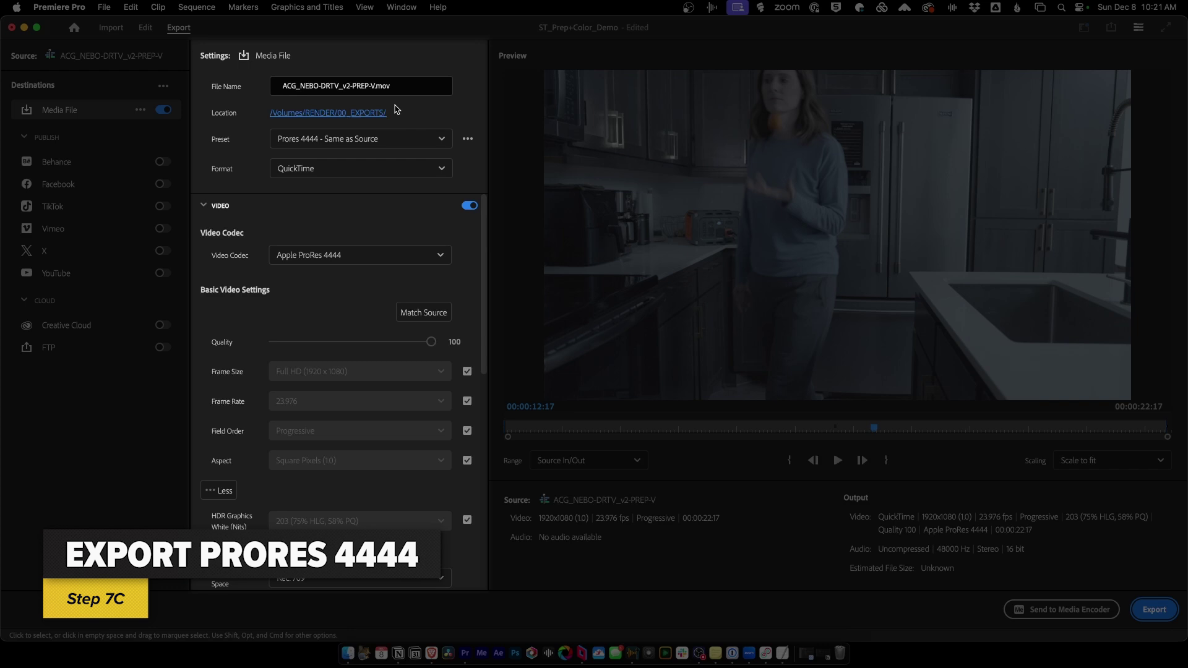
Apply the Prores 4444 - Same as Source export preset and name the file ACG_NEBO-DRTV_v2-PREP-V-PR4444.mov.
{"action": "left_click", "coordinate": [388, 141]}
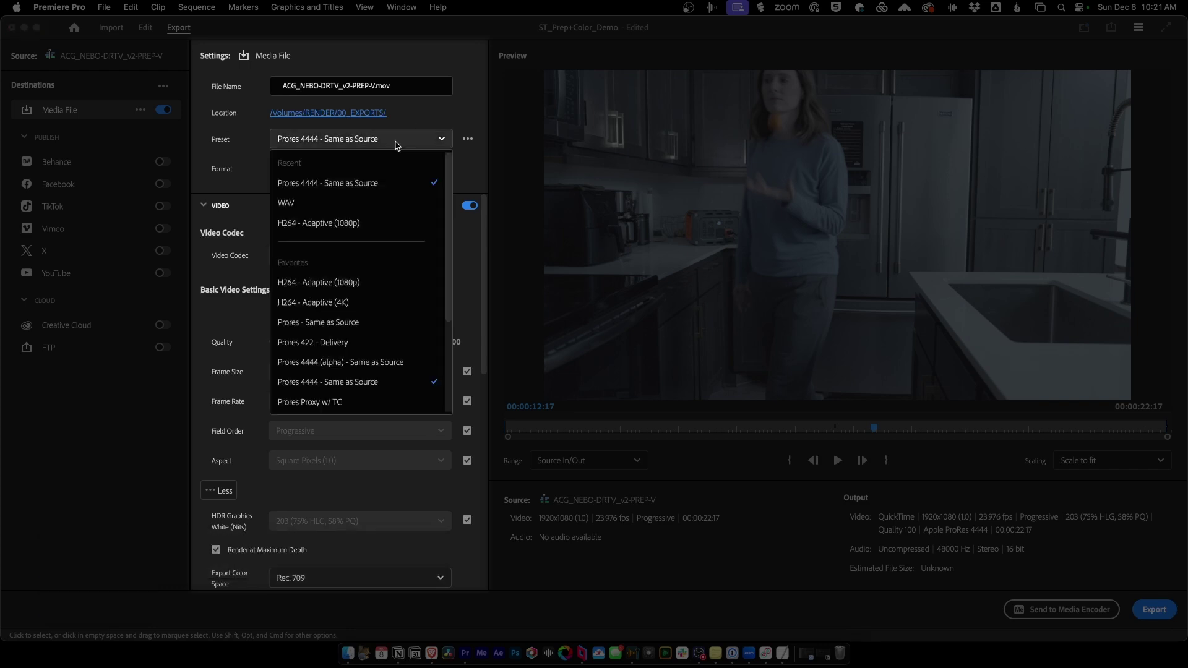
{"action": "left_click", "coordinate": [342, 383]}
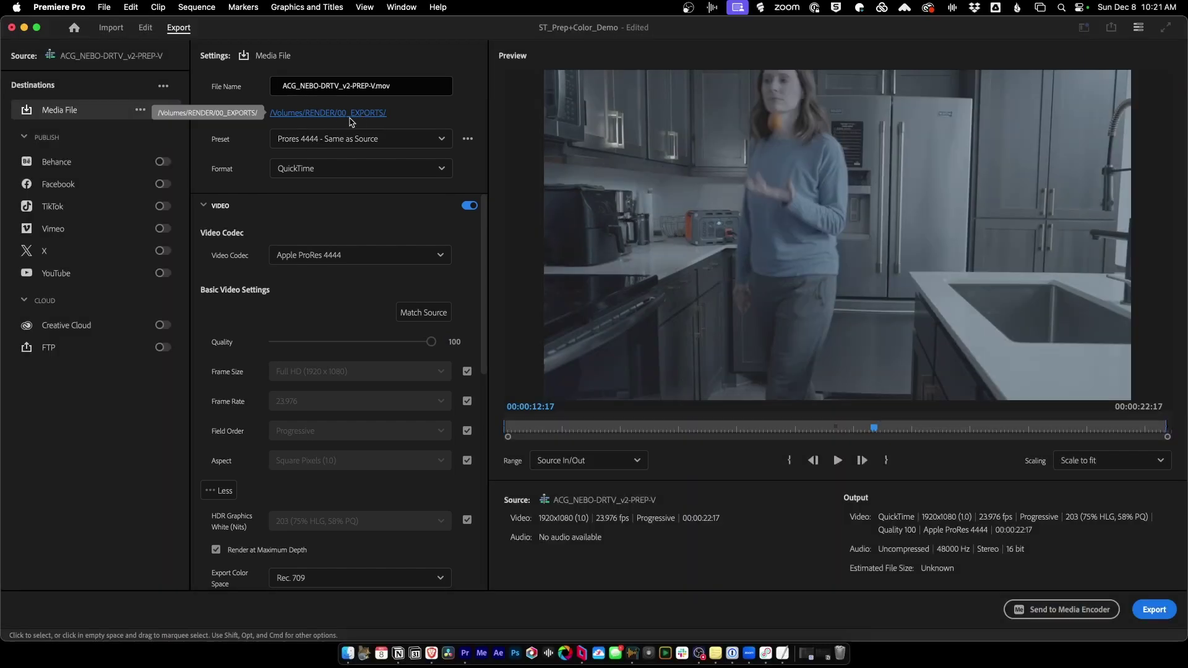
{"action": "left_click", "coordinate": [374, 86]}
{"action": "type", "text": "-PR4444"}
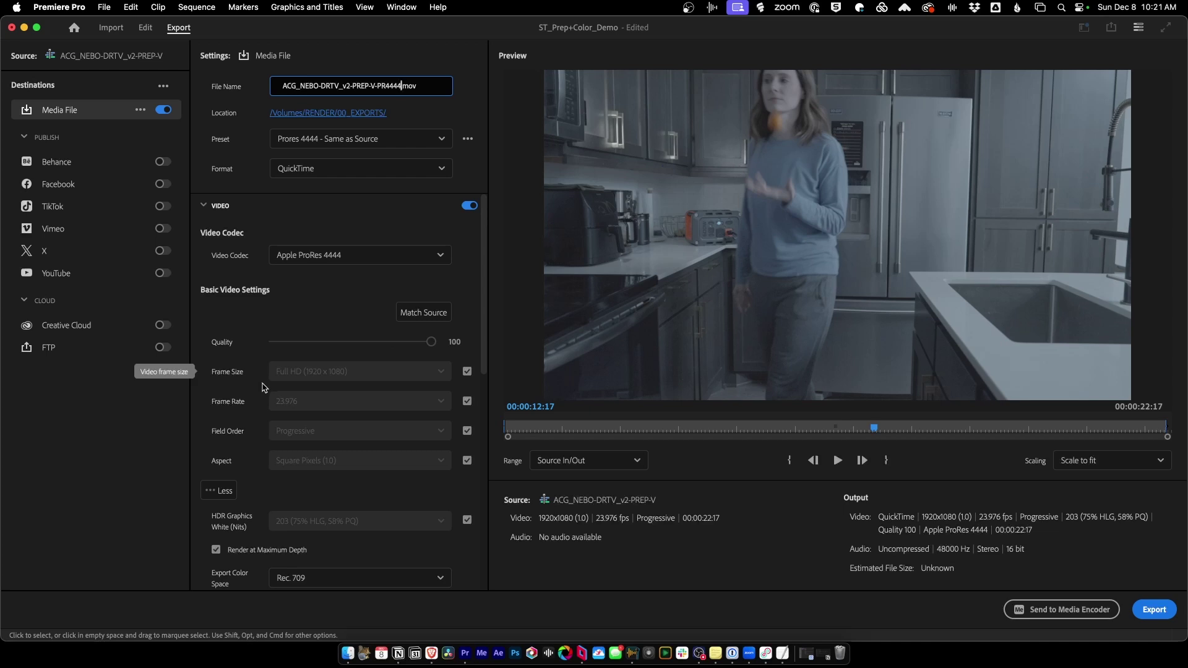
{"action": "left_click", "coordinate": [467, 371]}
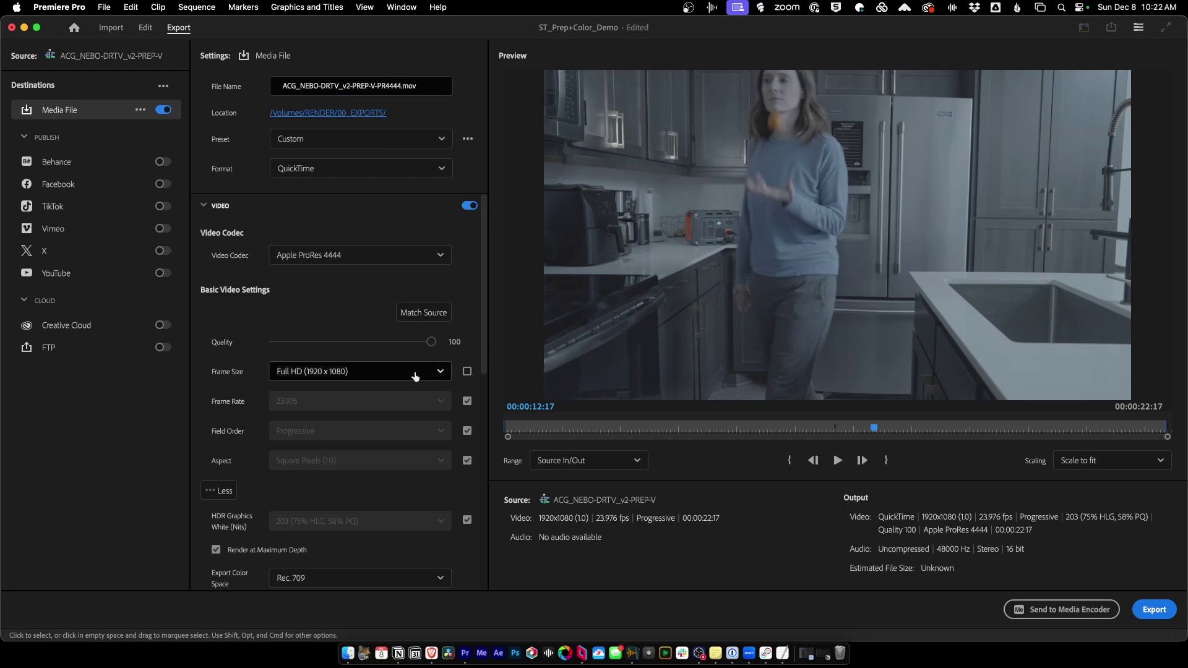
{"action": "left_click", "coordinate": [414, 374]}
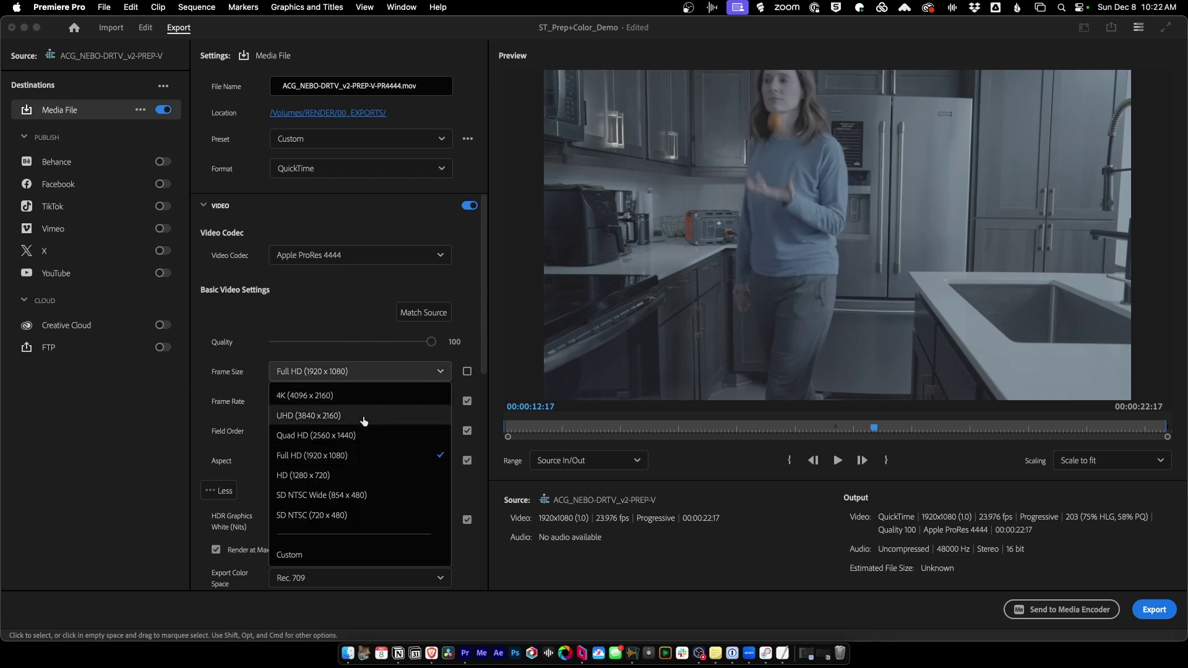
{"action": "left_click", "coordinate": [343, 464]}
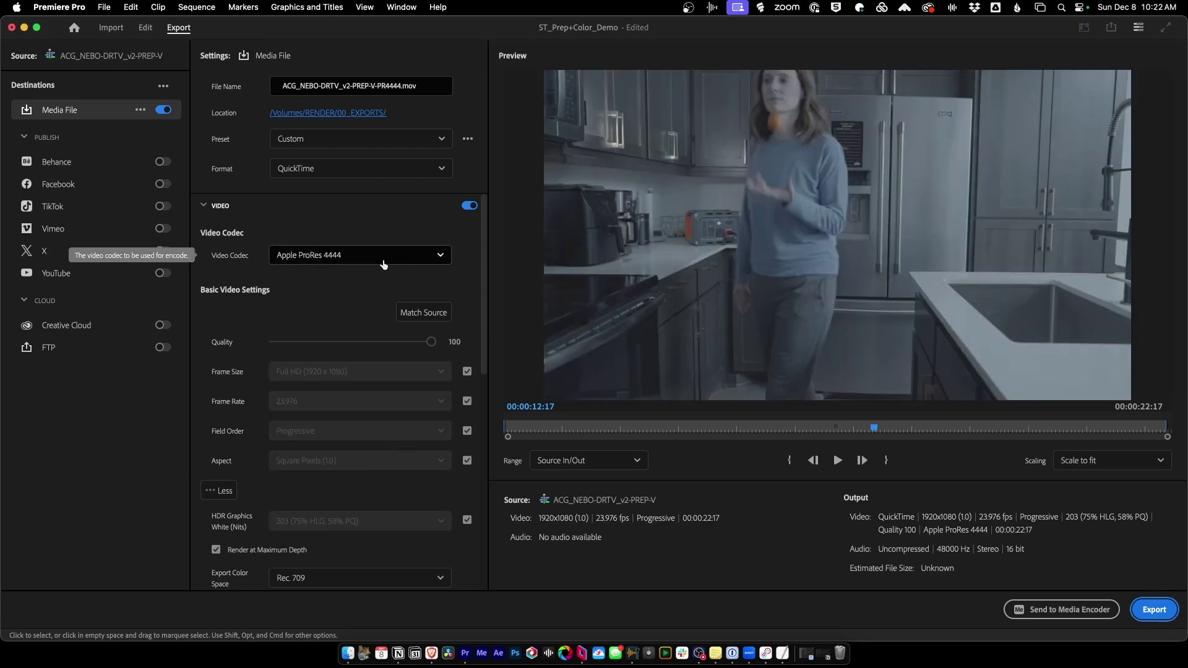
Review the render quality settings, keep the depth at 16-bpc, and export the ProRes 4444 movie.
{"action": "scroll", "coordinate": [461, 437], "scroll_direction": "down", "scroll_amount": 5}
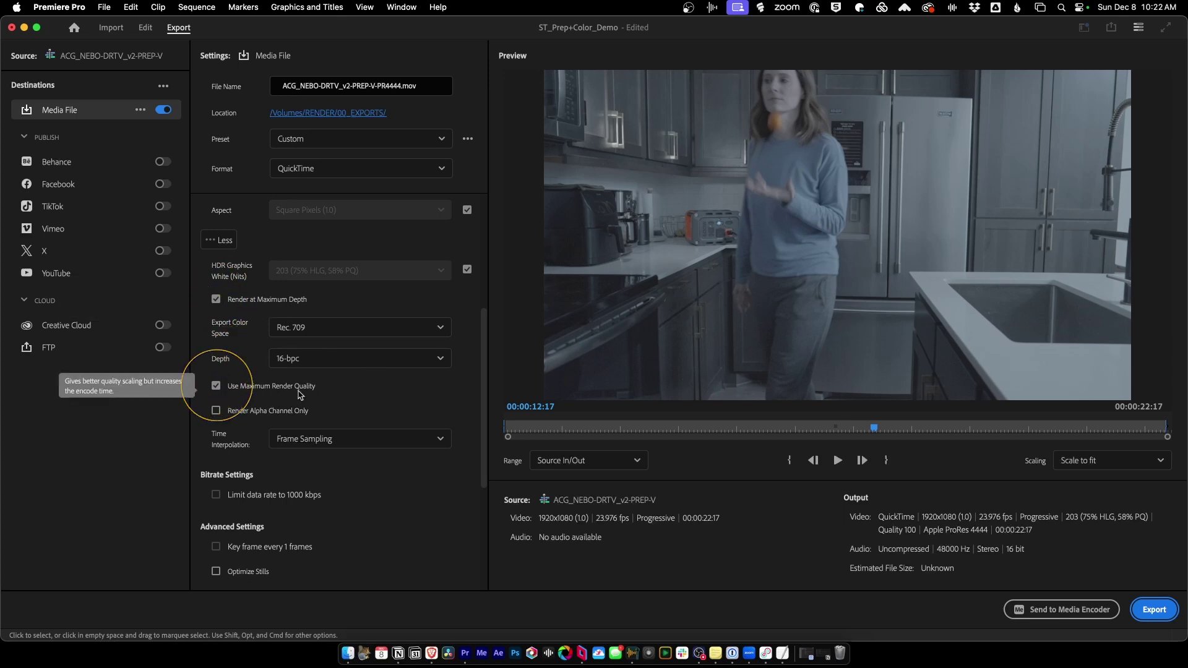
{"action": "left_click", "coordinate": [336, 364]}
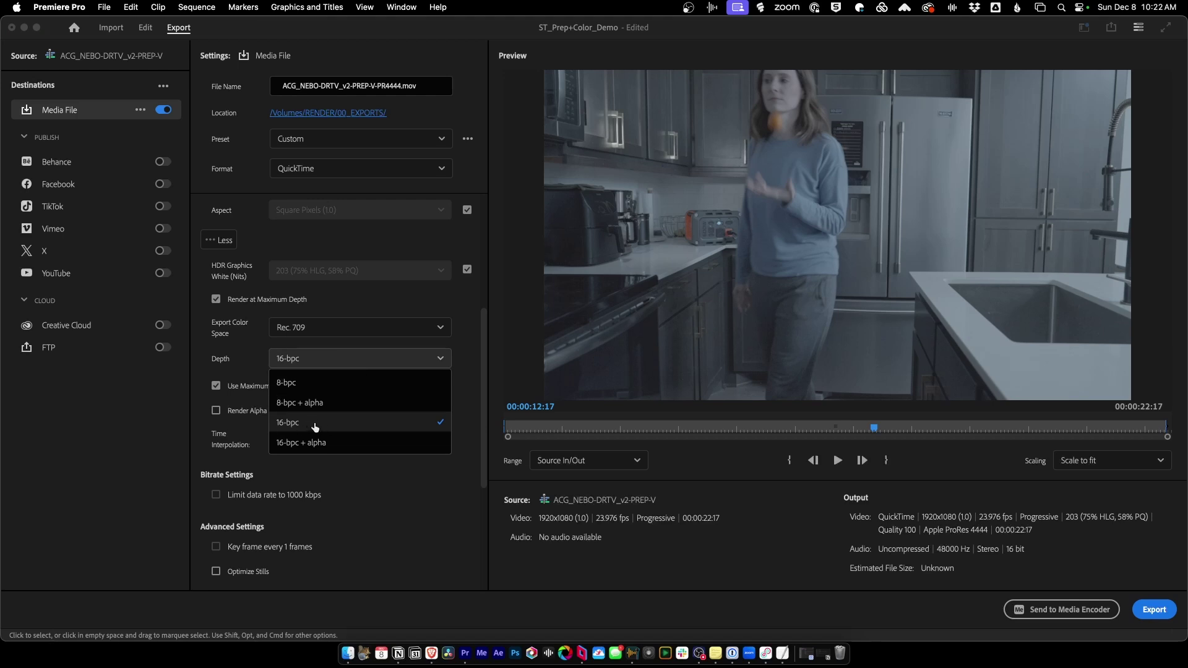
{"action": "left_click", "coordinate": [253, 359]}
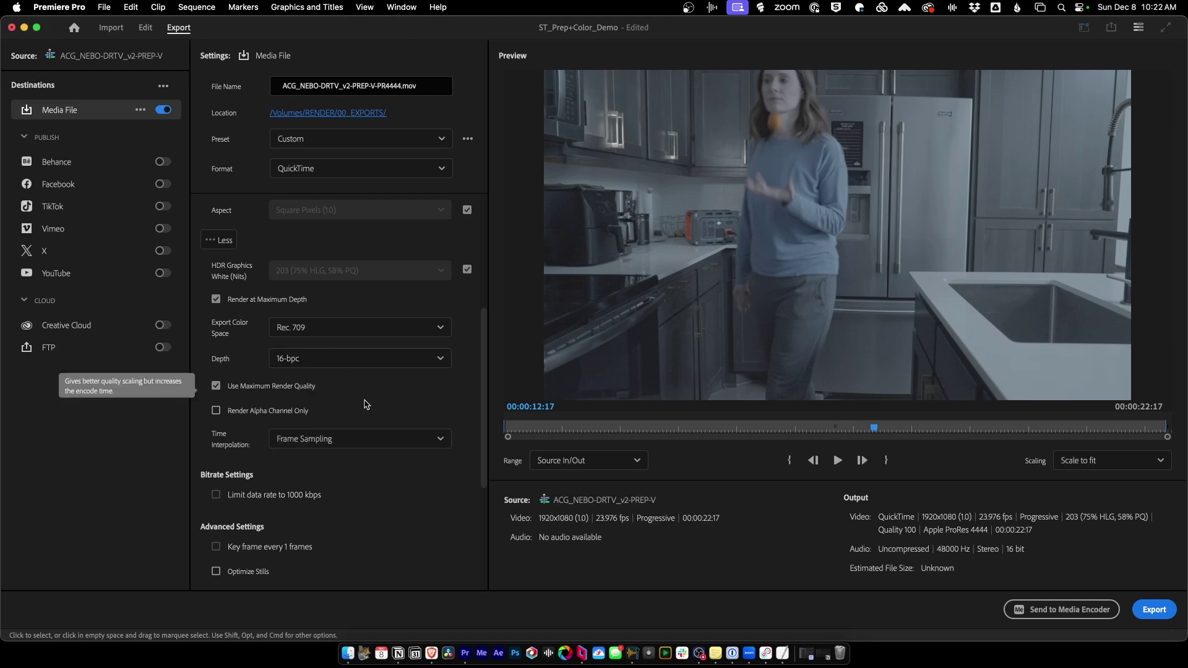
{"action": "left_click", "coordinate": [1166, 618]}
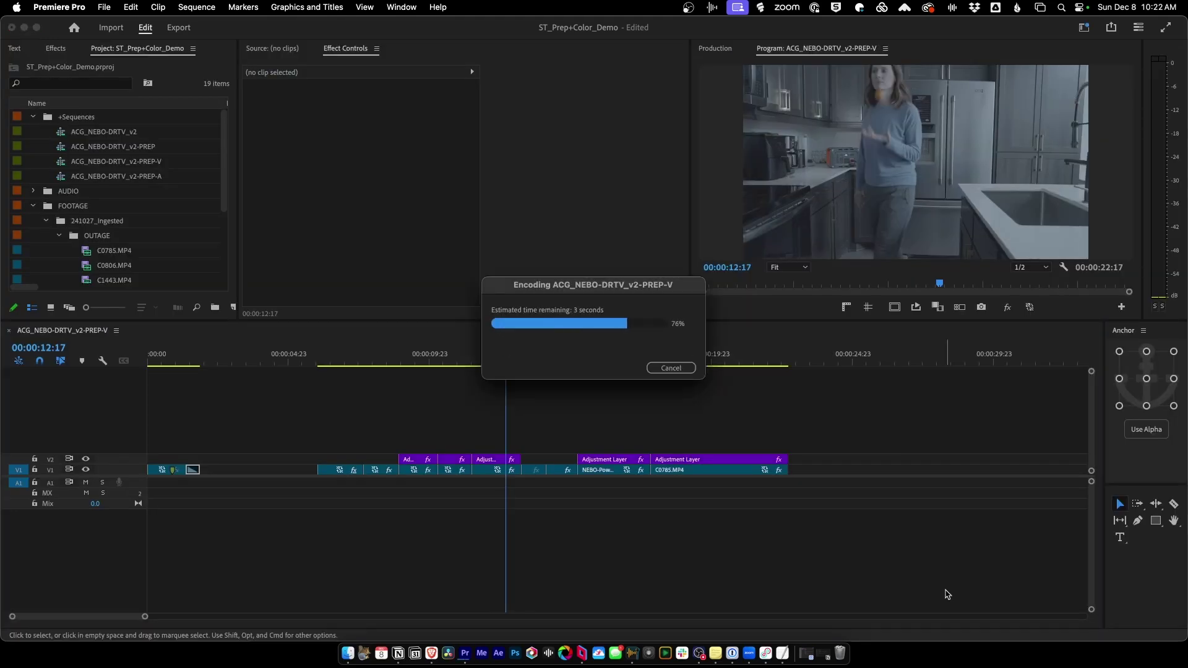
Start an EDL export of the PREP-V sequence with video levels excluded and Video 1 as the video track.
{"action": "left_click", "coordinate": [573, 408]}
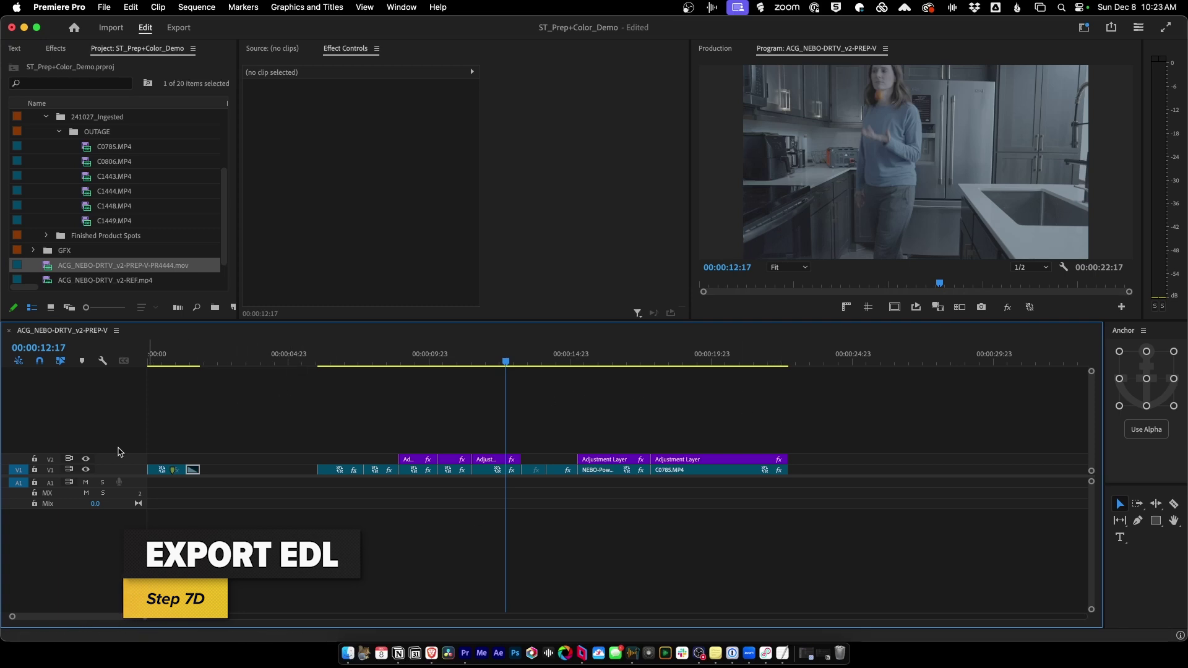
{"action": "left_click", "coordinate": [104, 7]}
{"action": "mouse_move", "coordinate": [204, 375]}
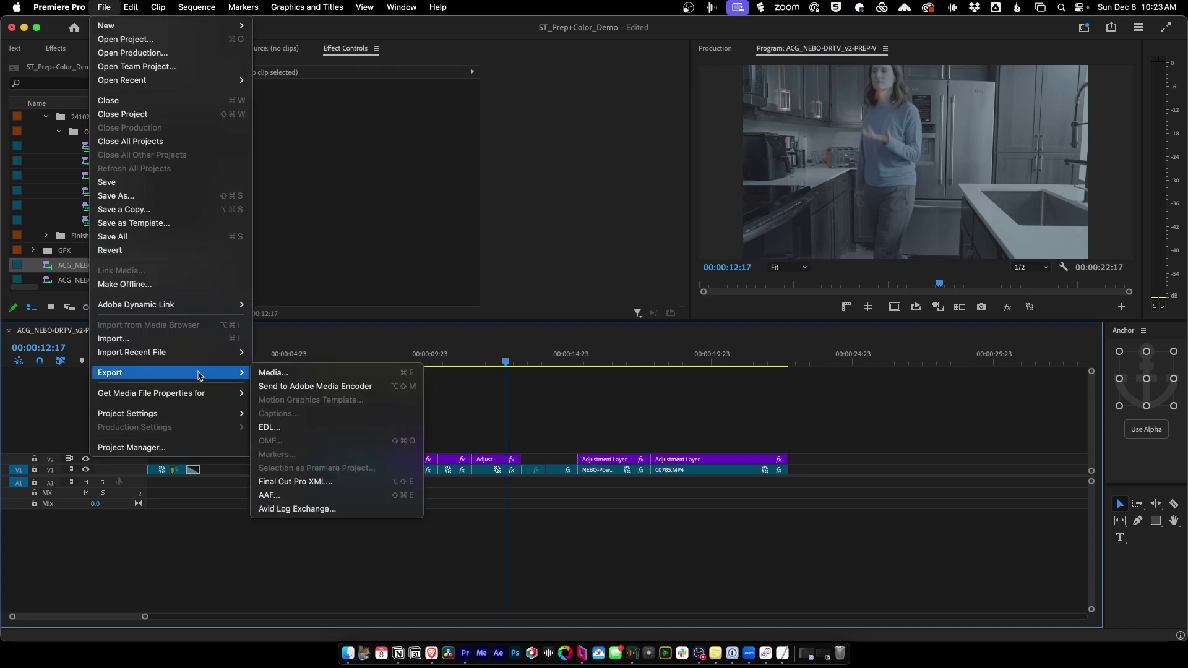
{"action": "left_click", "coordinate": [284, 428]}
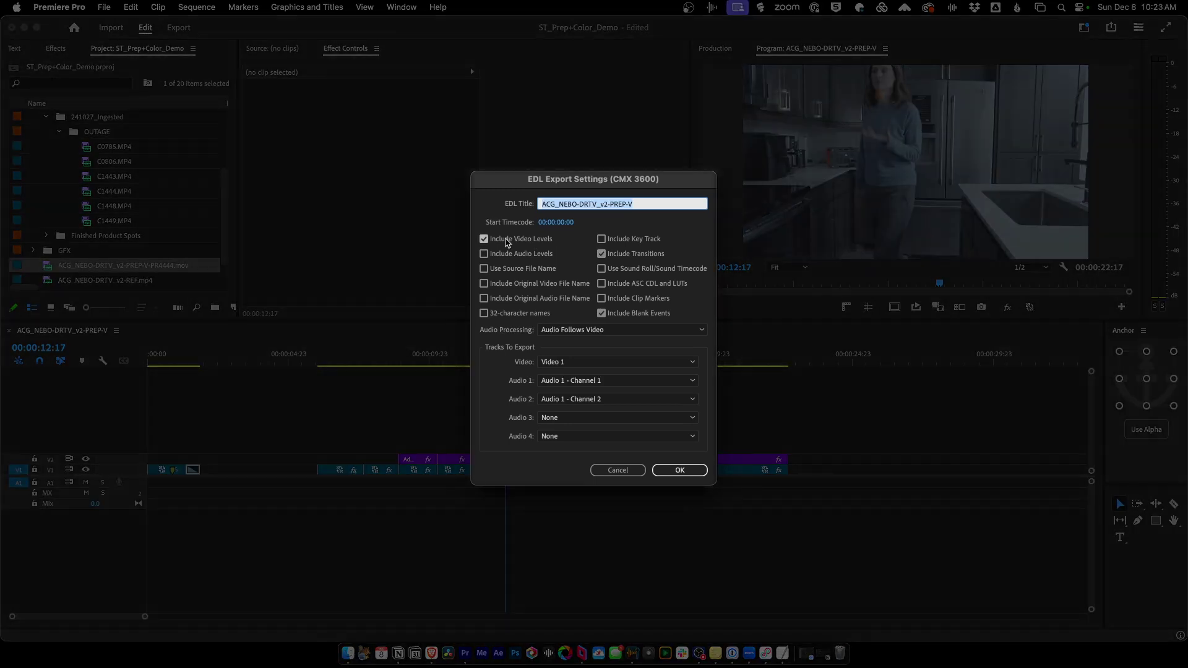
{"action": "left_click", "coordinate": [509, 242]}
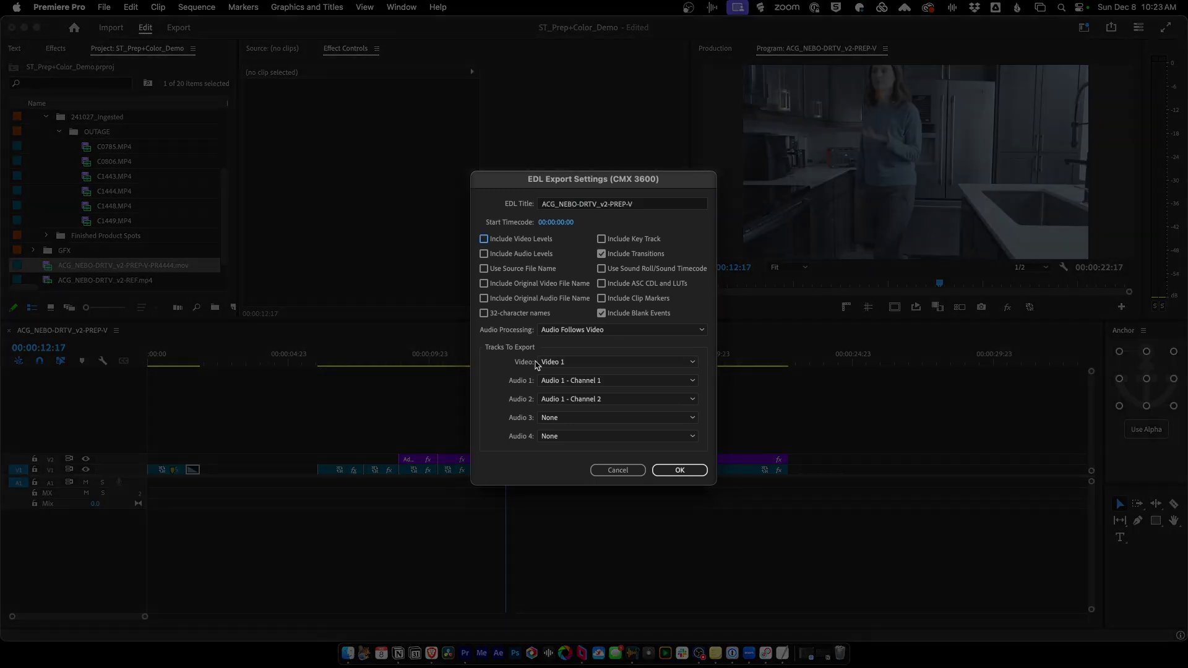
{"action": "left_click", "coordinate": [575, 366]}
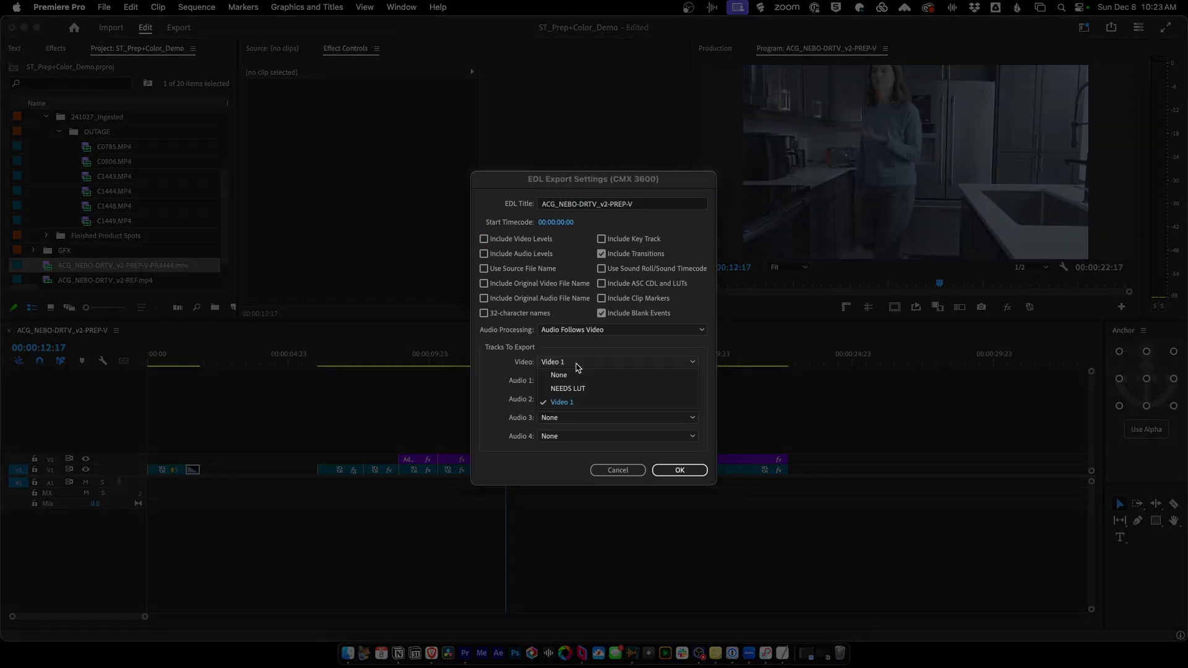
{"action": "left_click", "coordinate": [567, 404]}
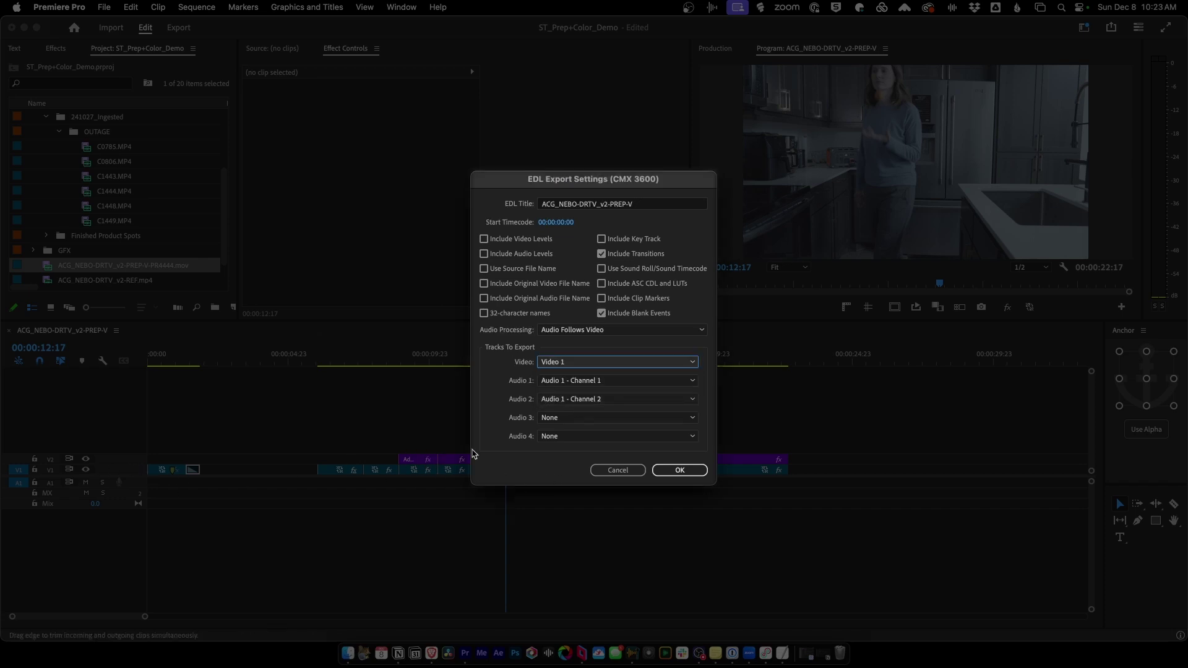
Set the Audio 1 and Audio 2 tracks to None in the EDL export settings.
{"action": "left_click", "coordinate": [568, 386]}
{"action": "left_click", "coordinate": [568, 391]}
{"action": "left_click", "coordinate": [566, 399]}
{"action": "left_click", "coordinate": [570, 410]}
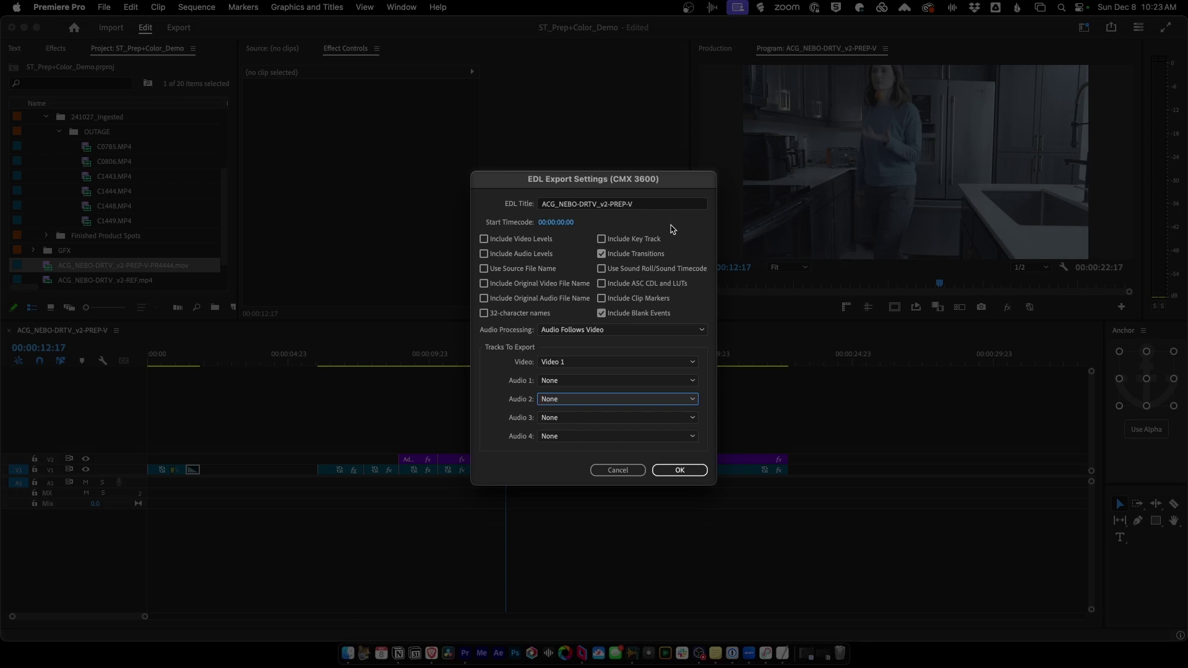
Save the EDL as ACG_NEBO-DRTV_v2-PREP-V in CMX3600 format in the 00_EXPORTS folder.
{"action": "left_click", "coordinate": [682, 472]}
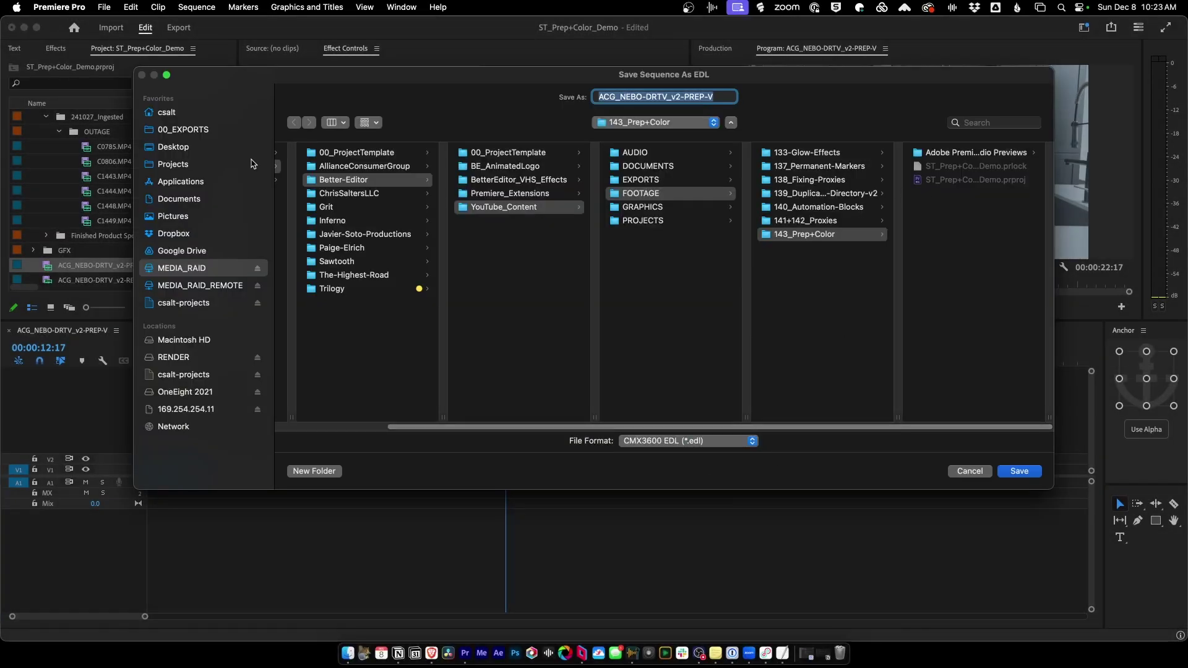
{"action": "left_click", "coordinate": [209, 128]}
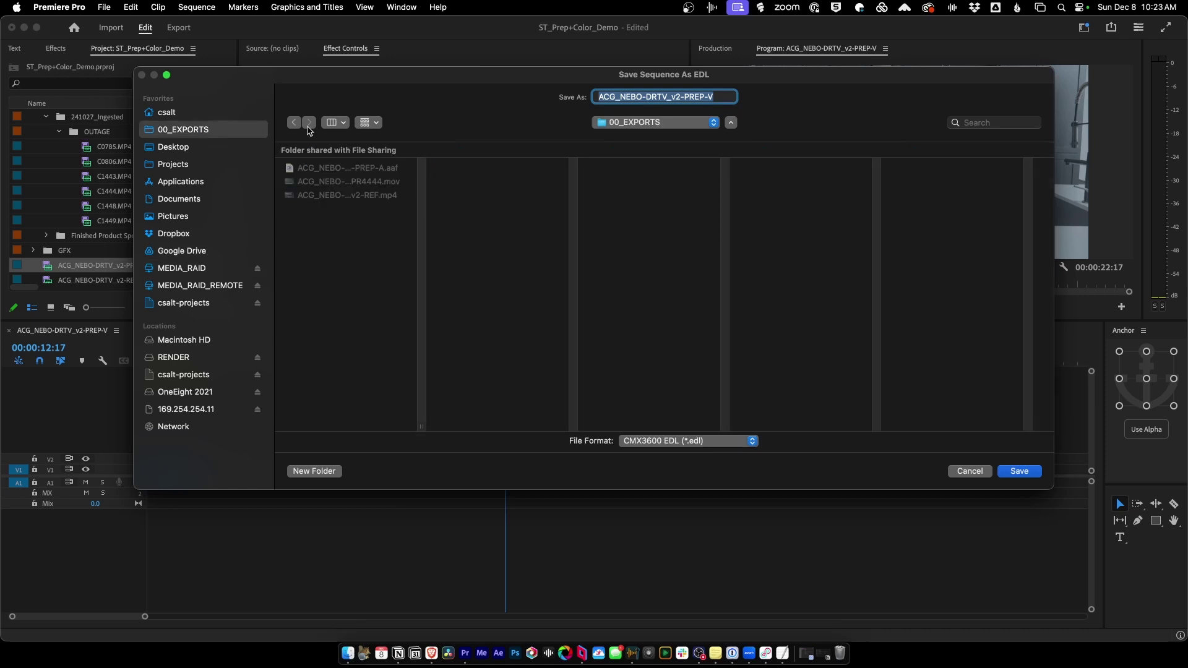
{"action": "left_click", "coordinate": [1019, 472]}
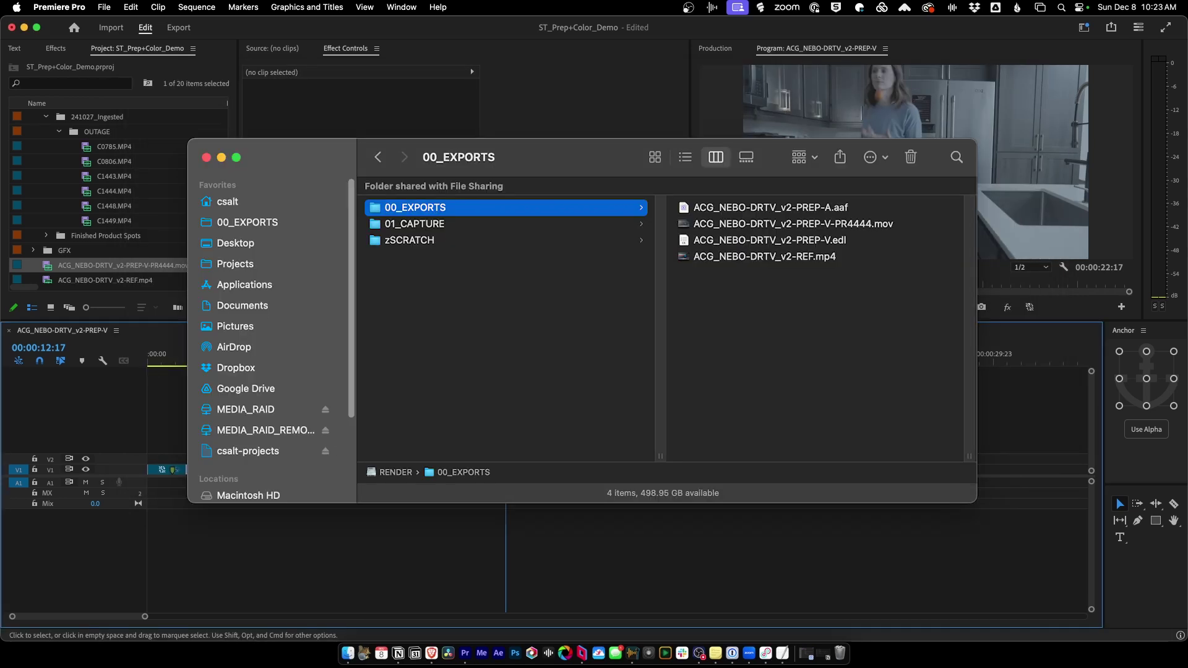